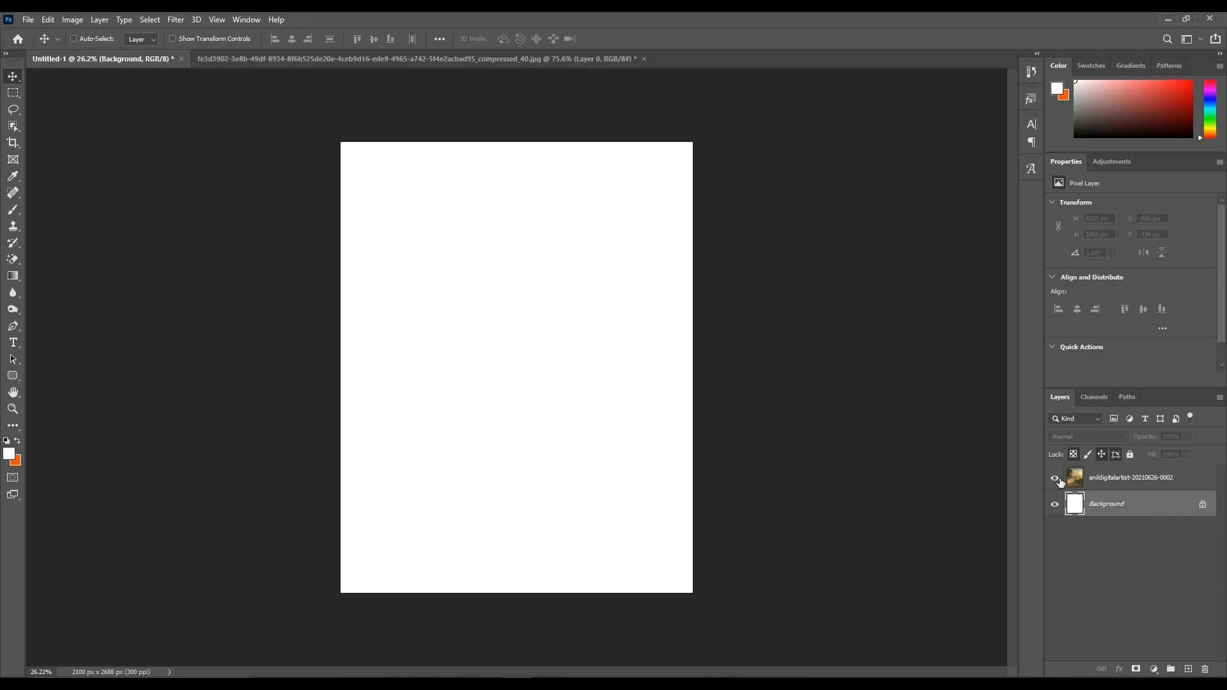
# Bring the white oxen from the other open document into the poster, enlarge them to about 1128 × 1952 px, and place them on the dirt road.
pyautogui.click(439, 59)
pyautogui.moveTo(401, 348); pyautogui.dragTo(547, 486)
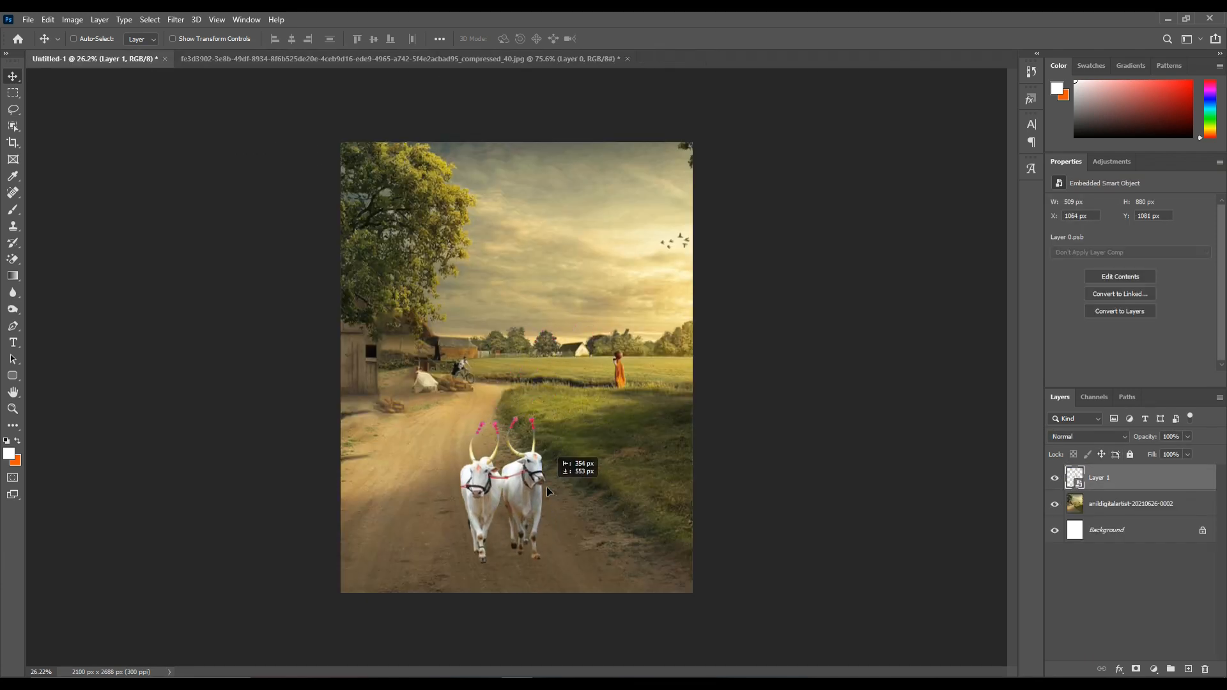
pyautogui.hotkey('ctrl', 't')
pyautogui.moveTo(501, 410); pyautogui.dragTo(507, 249)
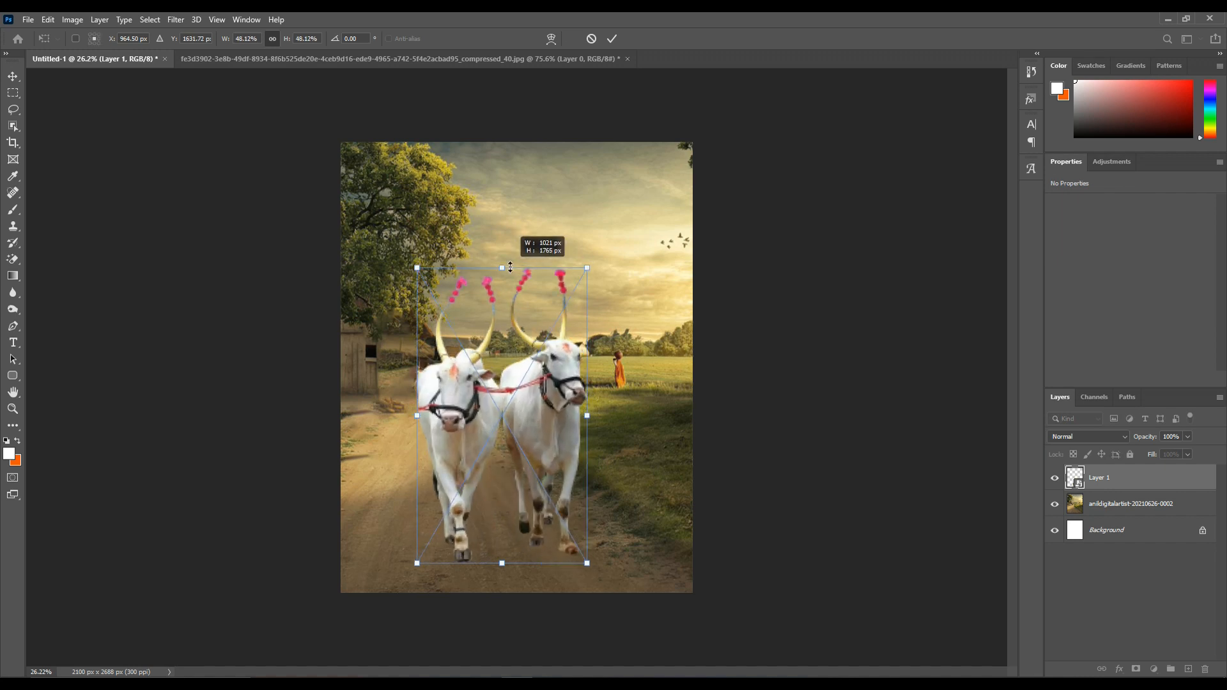
pyautogui.moveTo(543, 402); pyautogui.dragTo(562, 409)
pyautogui.moveTo(523, 271); pyautogui.dragTo(526, 238)
pyautogui.press('Return')
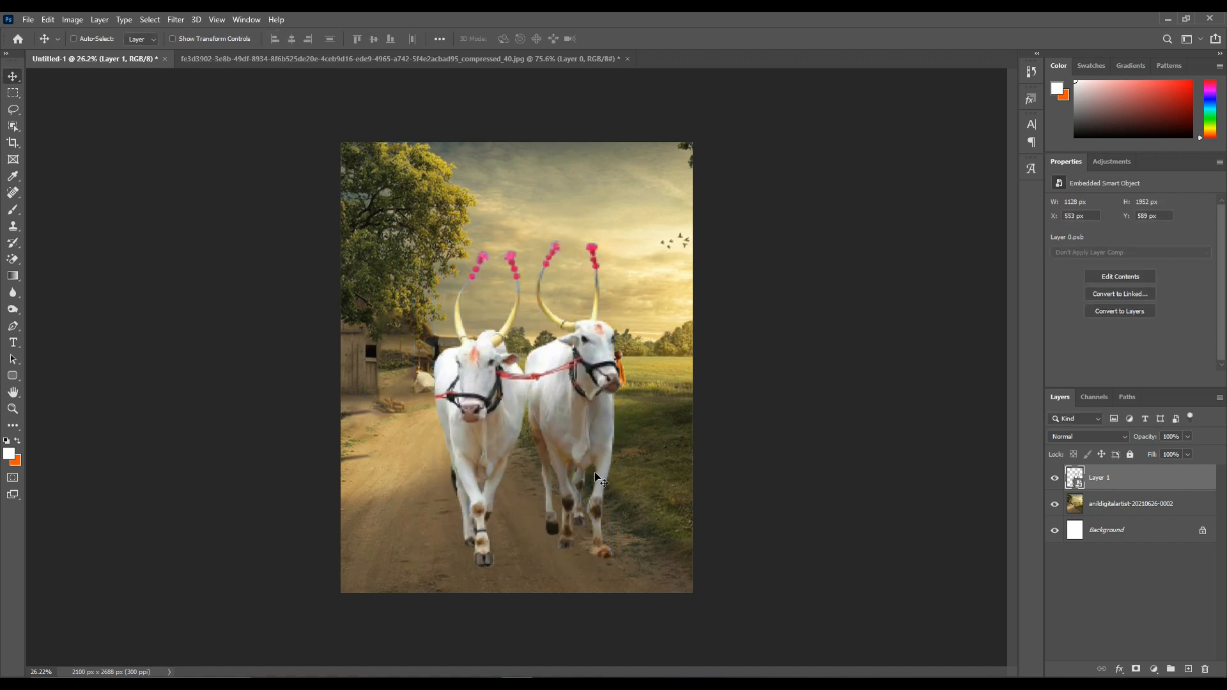
pyautogui.moveTo(609, 472); pyautogui.dragTo(608, 480)
pyautogui.scroll(2, 540, 447)
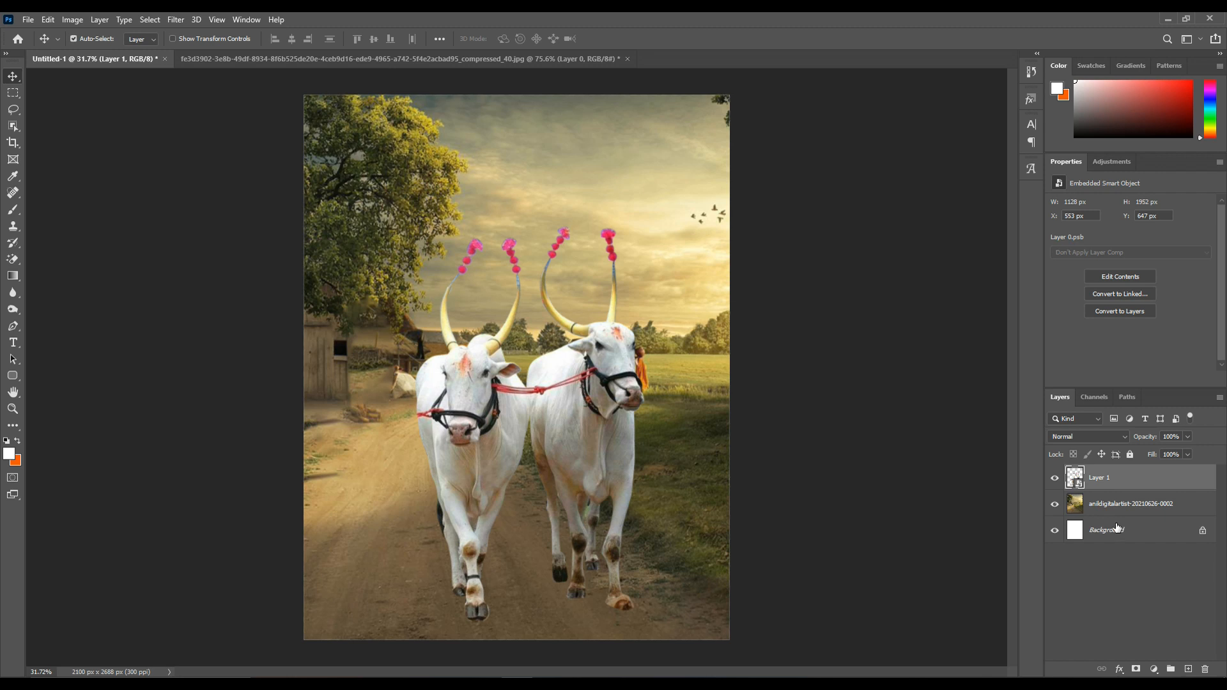
# Duplicate the oxen layer beneath the original and distort the copy into a slanted, flattened shadow shape falling across the road.
pyautogui.hotkey('ctrl', 'j')
pyautogui.moveTo(1124, 485); pyautogui.dragTo(1128, 517)
pyautogui.hotkey('ctrl', 't')
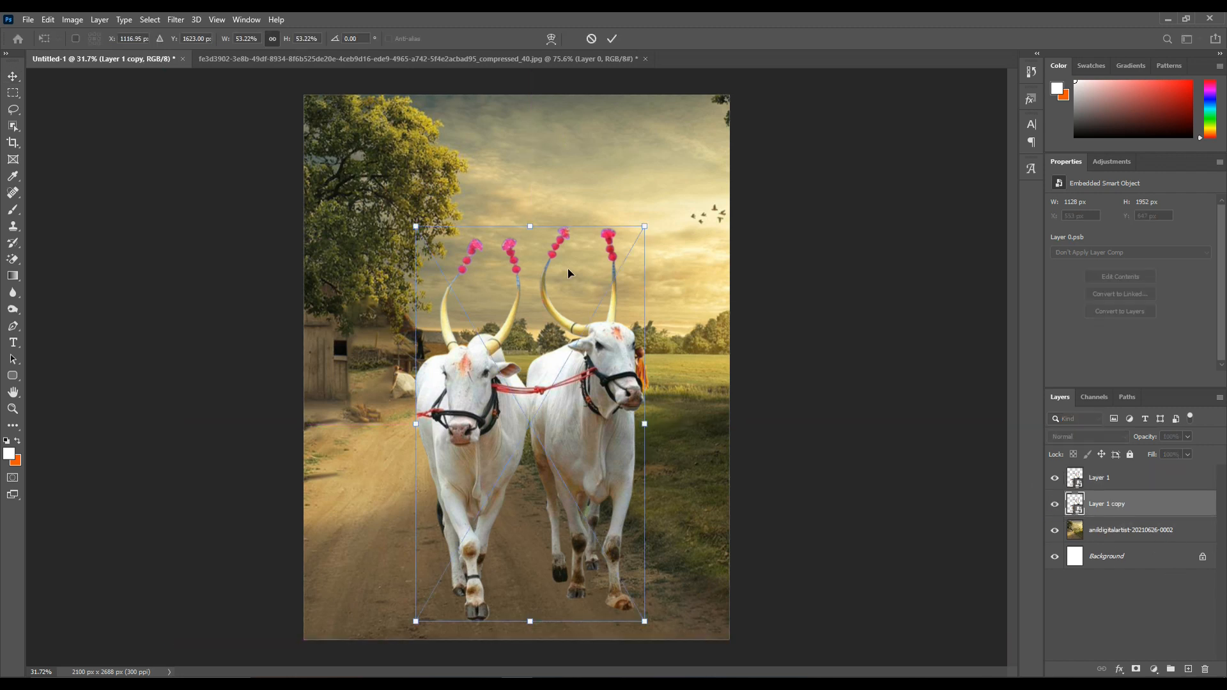
pyautogui.moveTo(416, 227); pyautogui.dragTo(311, 447)
pyautogui.moveTo(644, 227); pyautogui.dragTo(476, 451)
pyautogui.press('Return')
pyautogui.moveTo(620, 602); pyautogui.dragTo(626, 595)
# Blacken the shadow copy with Hue/Saturation at minimum lightness and lower its layer opacity to 19%.
pyautogui.hotkey('ctrl', 'u')
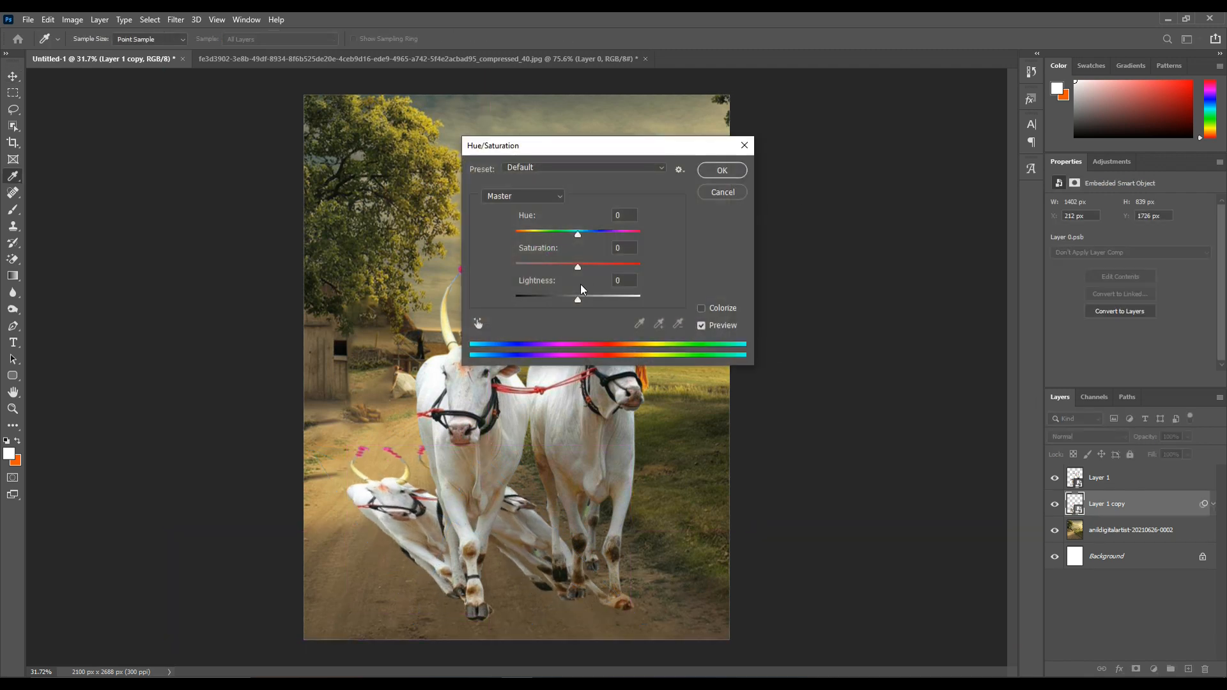
pyautogui.moveTo(577, 299); pyautogui.dragTo(515, 299)
pyautogui.click(722, 170)
pyautogui.moveTo(1107, 451); pyautogui.dragTo(1100, 454)
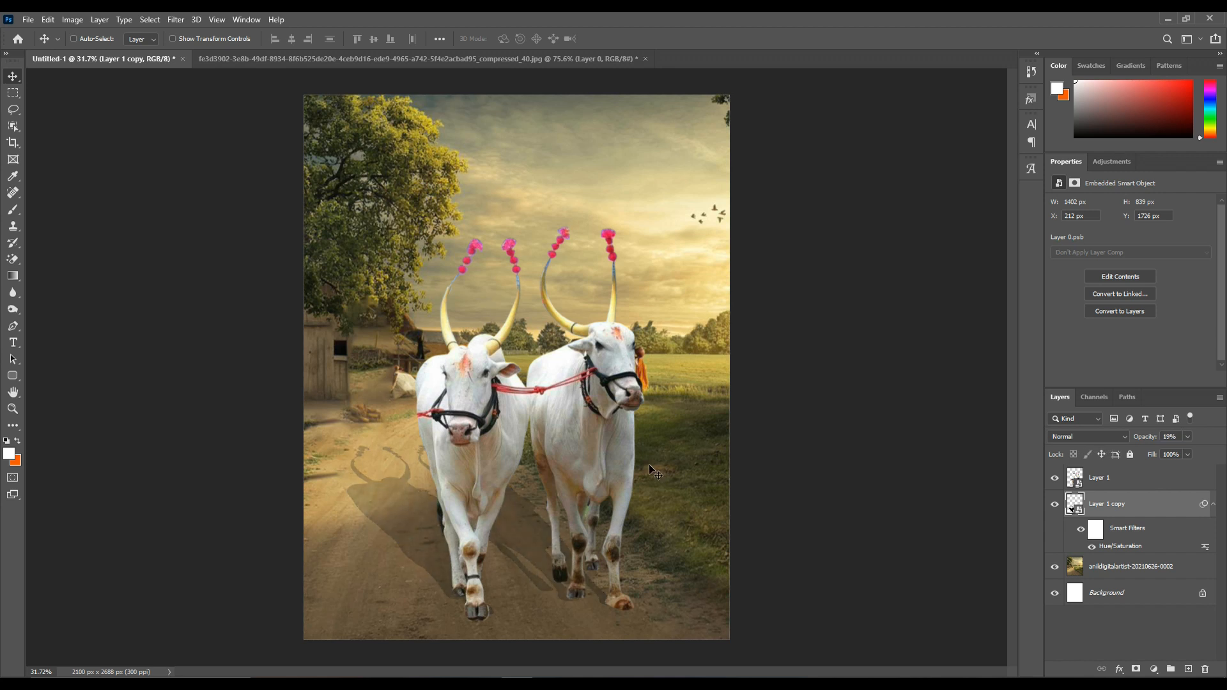
# Soften the oxen's shadow with a 12.5 px Gaussian Blur and set its layer opacity to 25%.
pyautogui.click(170, 18)
pyautogui.moveTo(205, 164)
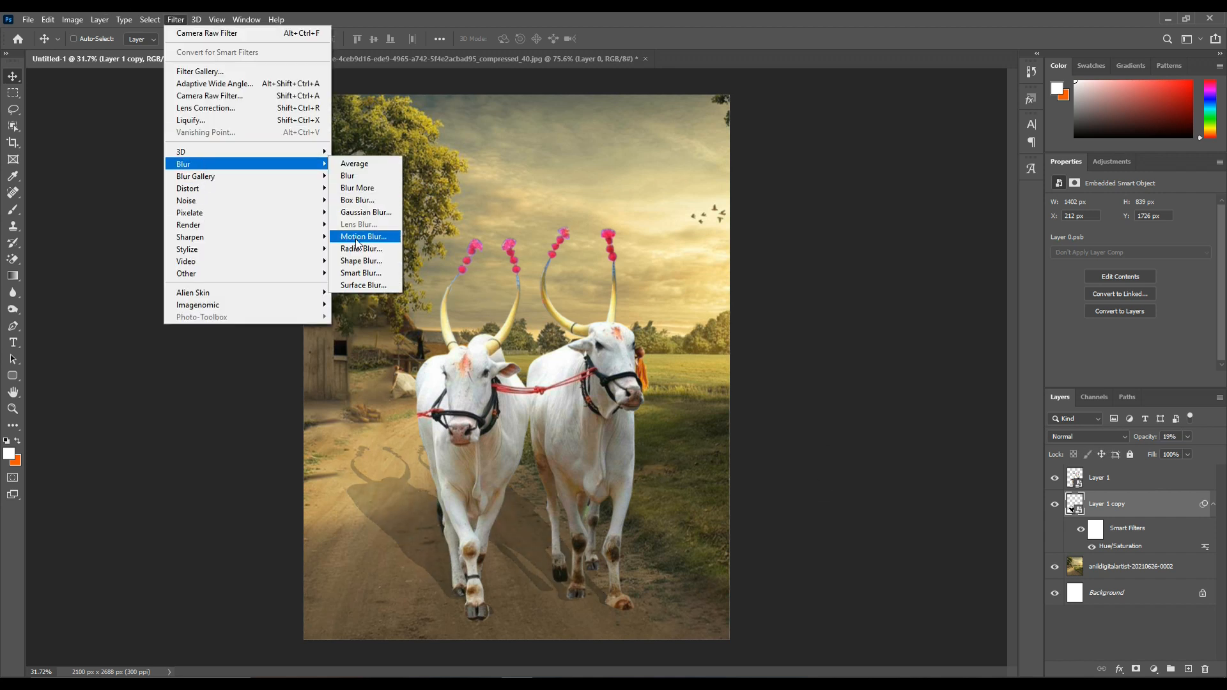
pyautogui.click(358, 221)
pyautogui.moveTo(785, 347); pyautogui.dragTo(799, 348)
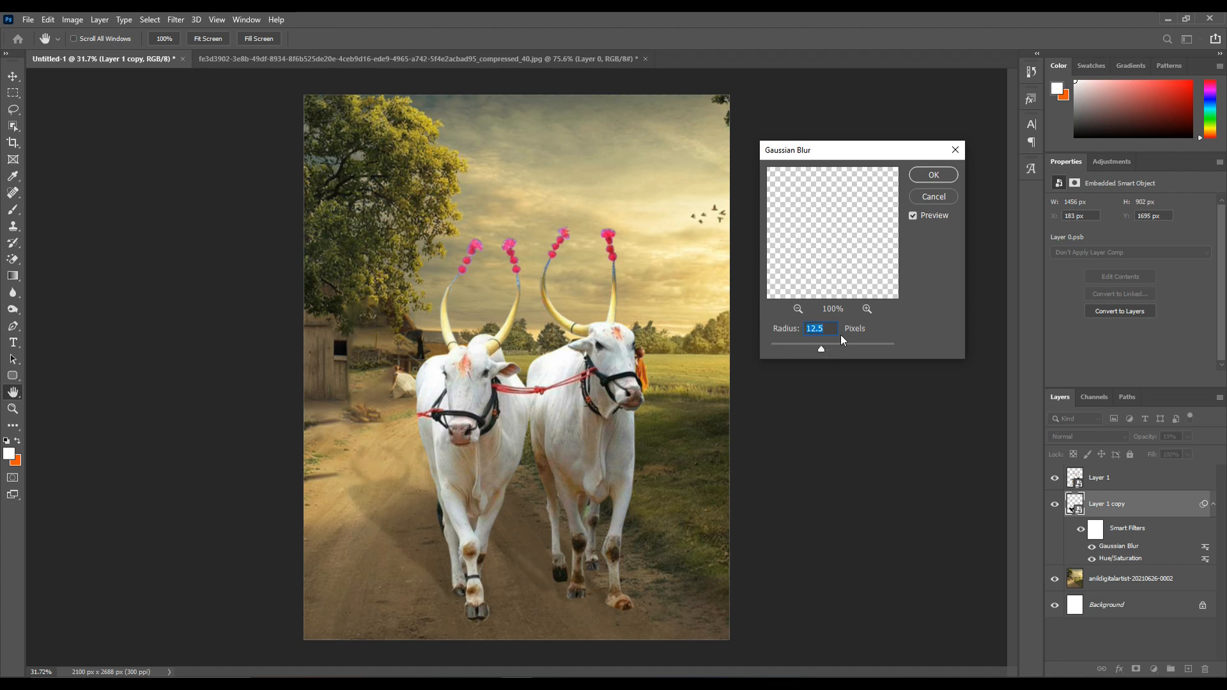
pyautogui.click(932, 179)
pyautogui.moveTo(1149, 440); pyautogui.dragTo(1154, 441)
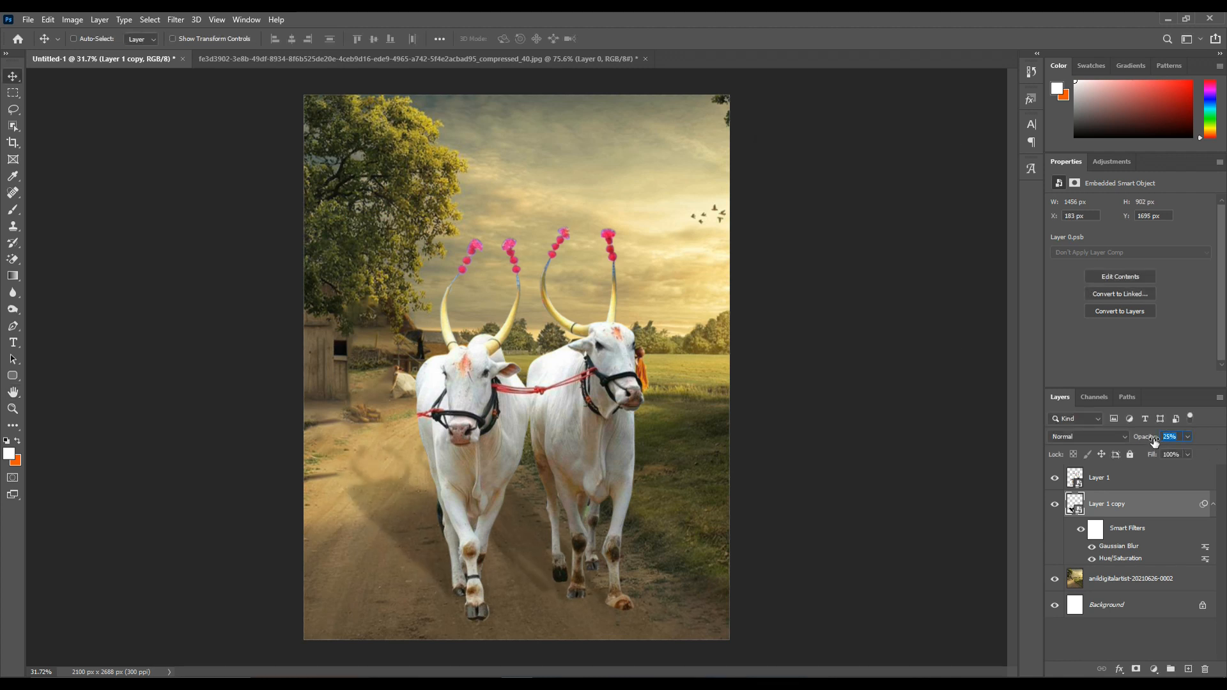
pyautogui.scroll(-2, 505, 385)
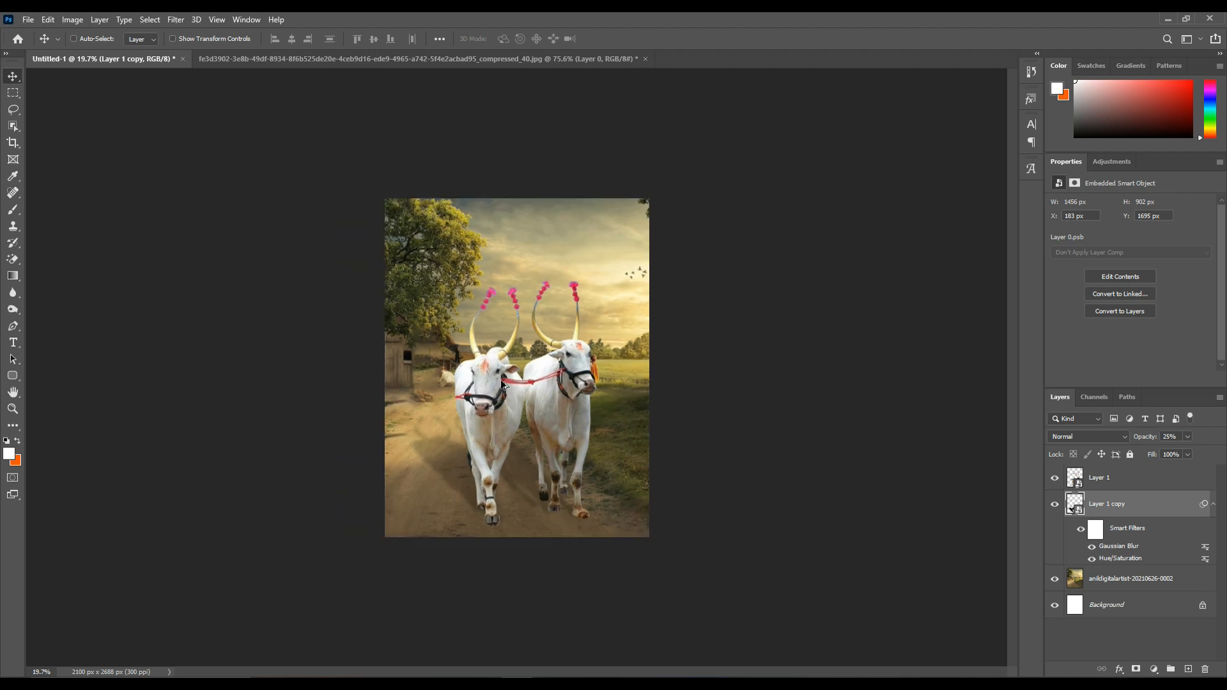
pyautogui.click(1136, 479)
pyautogui.scroll(8, 511, 262)
pyautogui.moveTo(562, 250); pyautogui.dragTo(548, 432)
pyautogui.scroll(-7, 543, 269)
pyautogui.scroll(7, 540, 229)
pyautogui.moveTo(537, 243); pyautogui.dragTo(470, 631)
# Switch to Chrome and search the web for "brush png" in a new tab.
pyautogui.hotkey('alt', 'Tab')
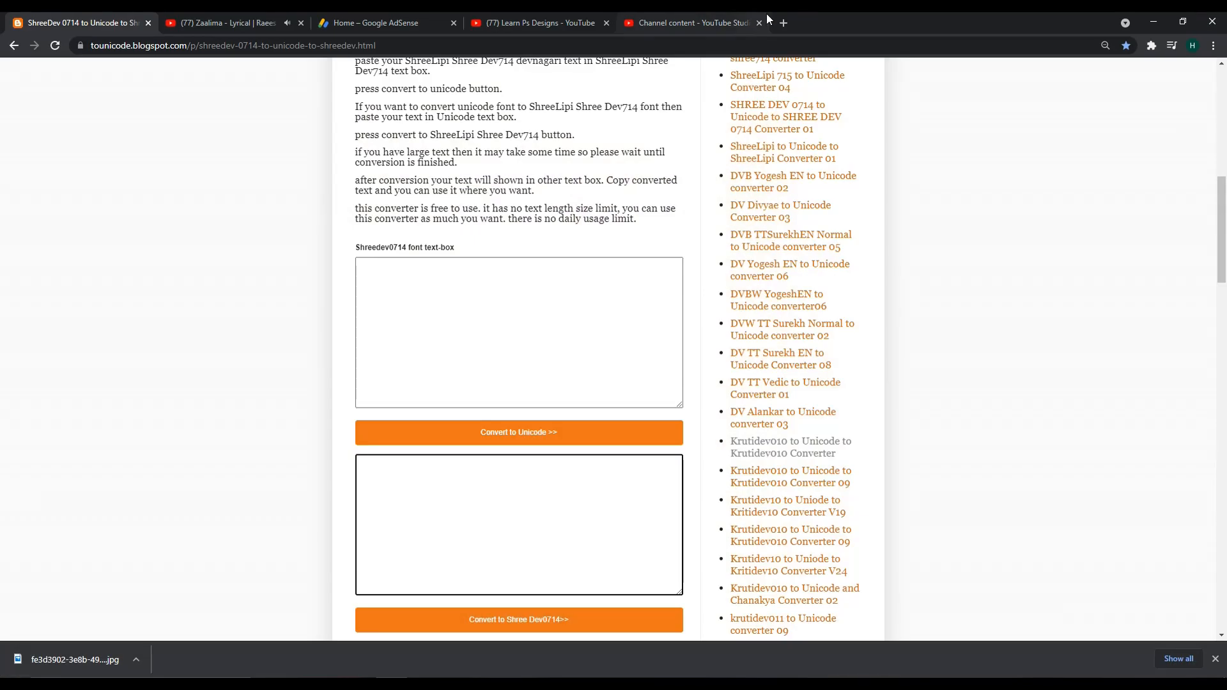
pyautogui.hotkey('ctrl', 't')
pyautogui.write('brush png')
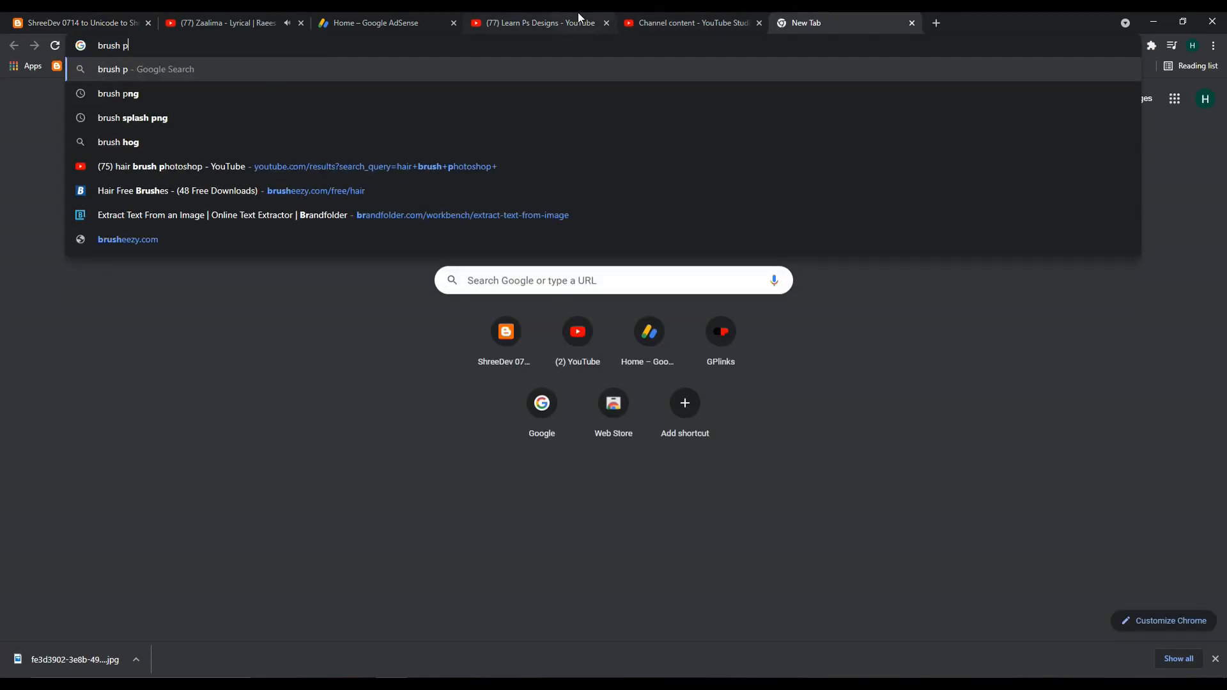
pyautogui.press('Return')
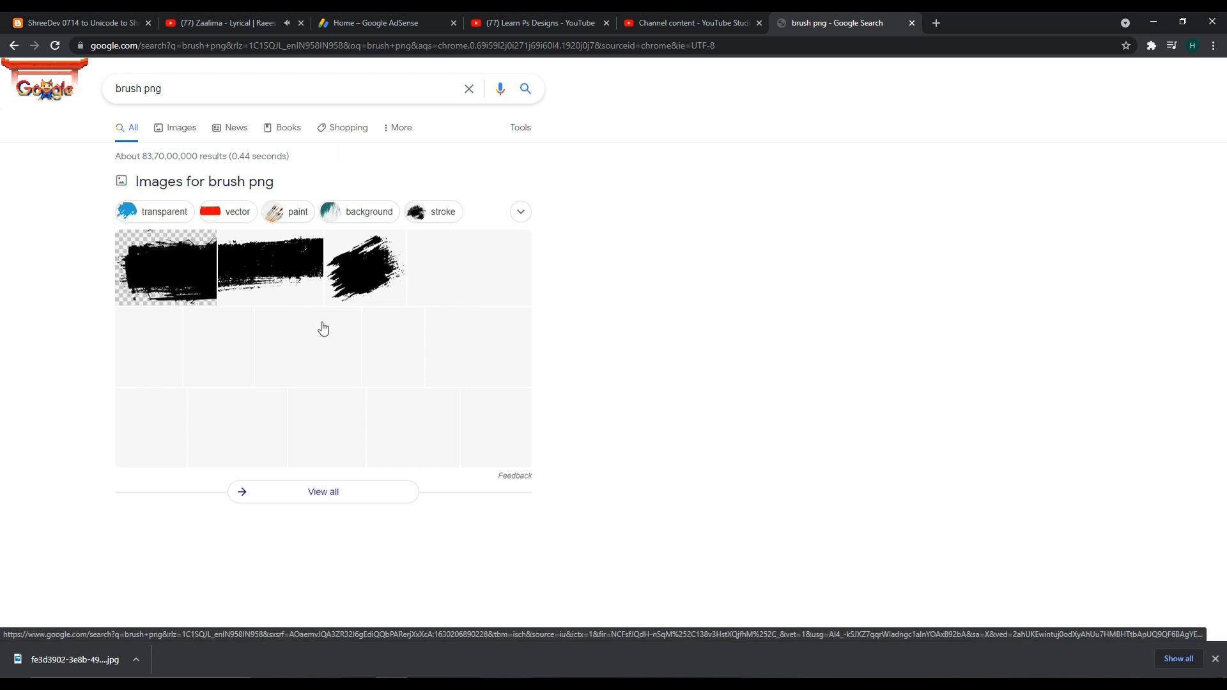
pyautogui.click(1149, 24)
# Add a placeholder text layer in the poster's sky and enlarge its font size to 101 pt.
pyautogui.scroll(3, 482, 205)
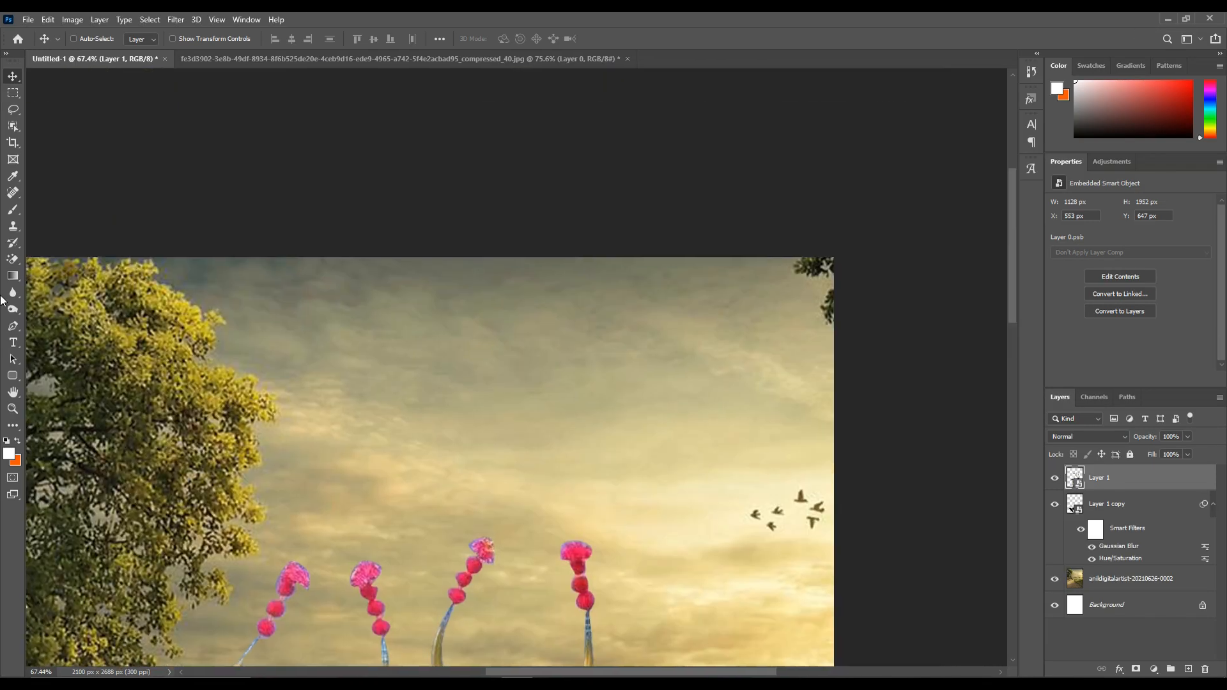
pyautogui.click(13, 344)
pyautogui.click(360, 404)
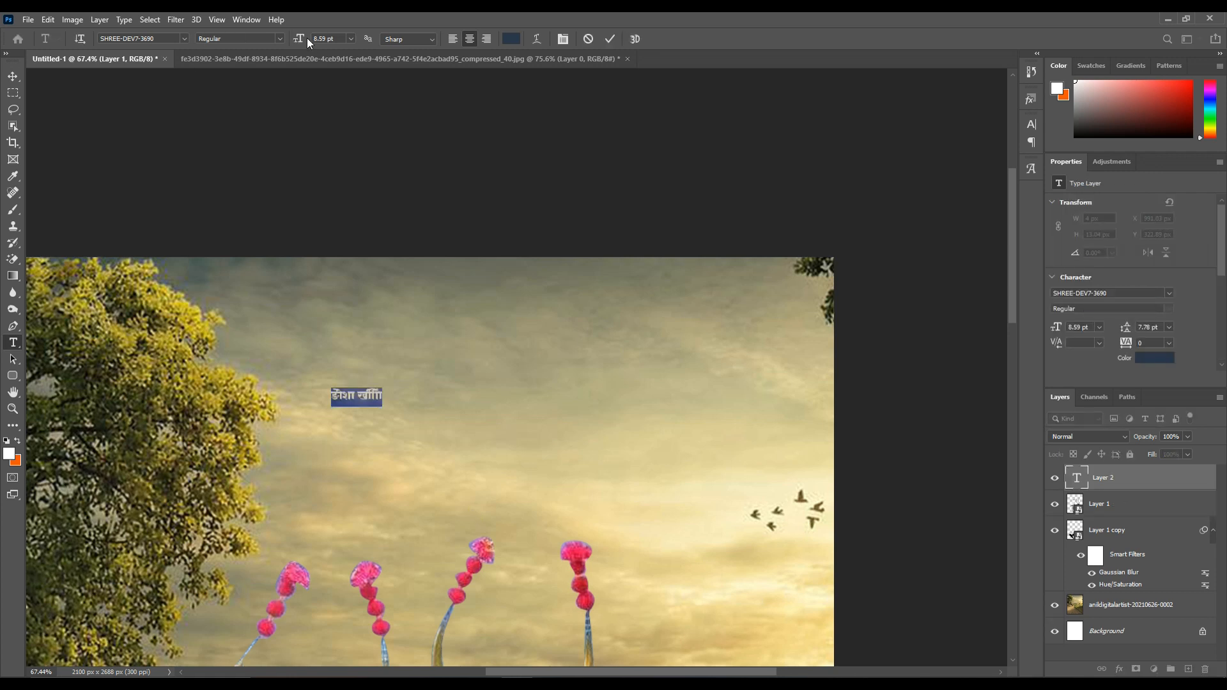
pyautogui.moveTo(300, 39); pyautogui.dragTo(357, 41)
pyautogui.click(11, 75)
# Position the placeholder text in the sky above the oxen and narrow it to about 1039 px wide.
pyautogui.hotkey('ctrl', '0')
pyautogui.moveTo(526, 270); pyautogui.dragTo(603, 296)
pyautogui.hotkey('ctrl', 't')
pyautogui.moveTo(712, 189); pyautogui.dragTo(681, 190)
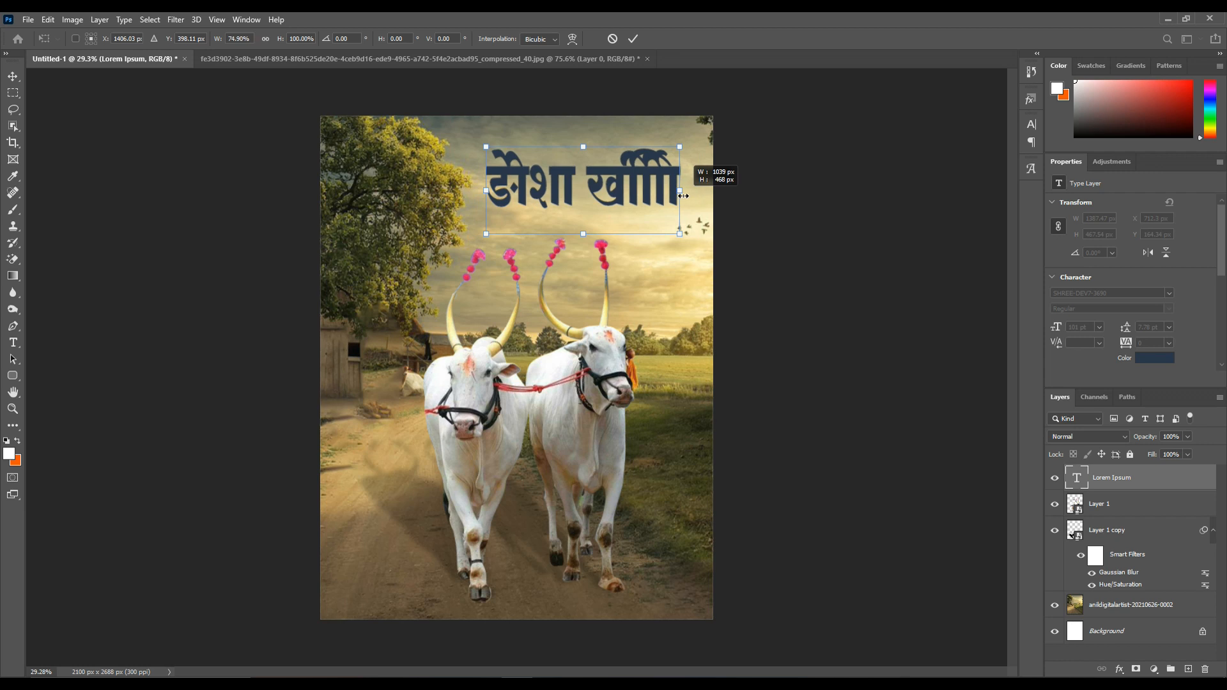
pyautogui.press('Return')
# Change the placeholder text's font to DG Hand 02 Calligraphy and its size to 215 pt.
pyautogui.doubleClick(592, 191)
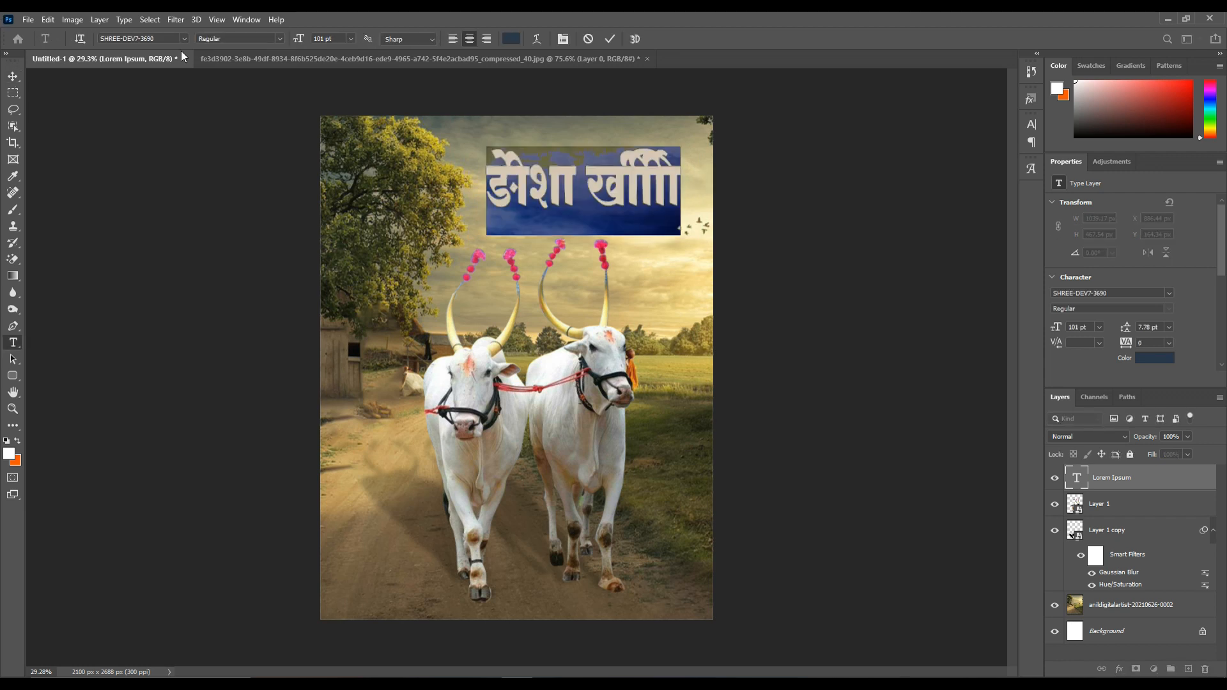
pyautogui.write('dg')
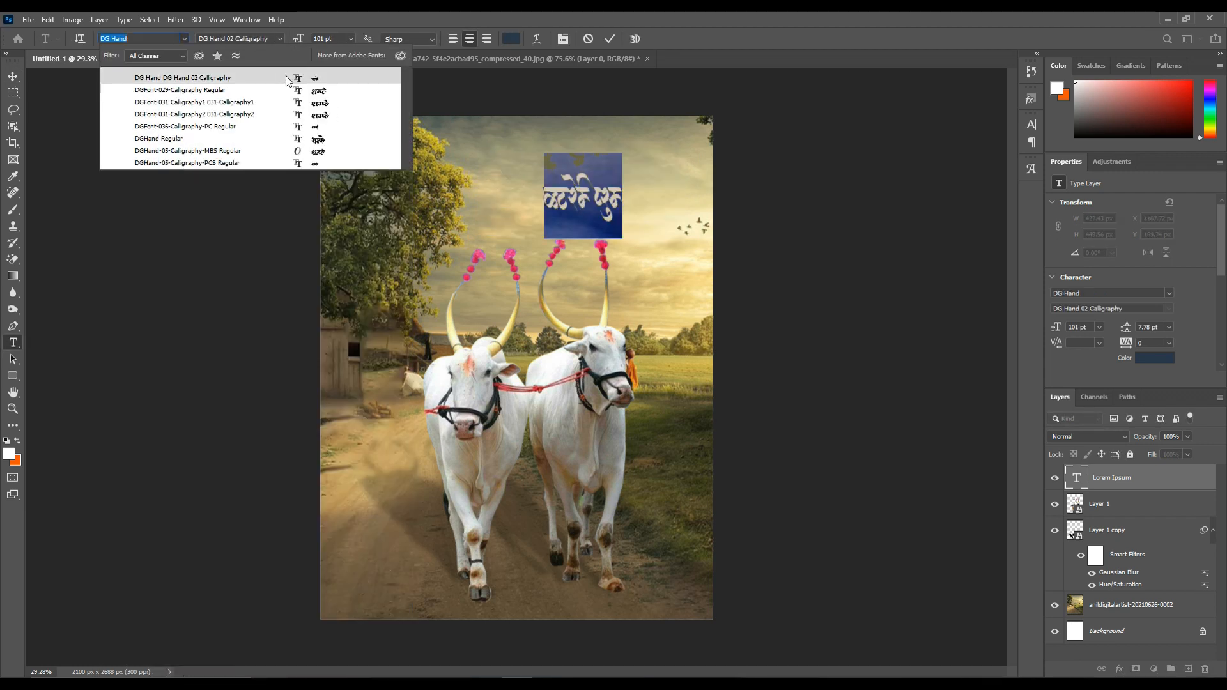
pyautogui.click(285, 77)
pyautogui.moveTo(300, 39); pyautogui.dragTo(374, 48)
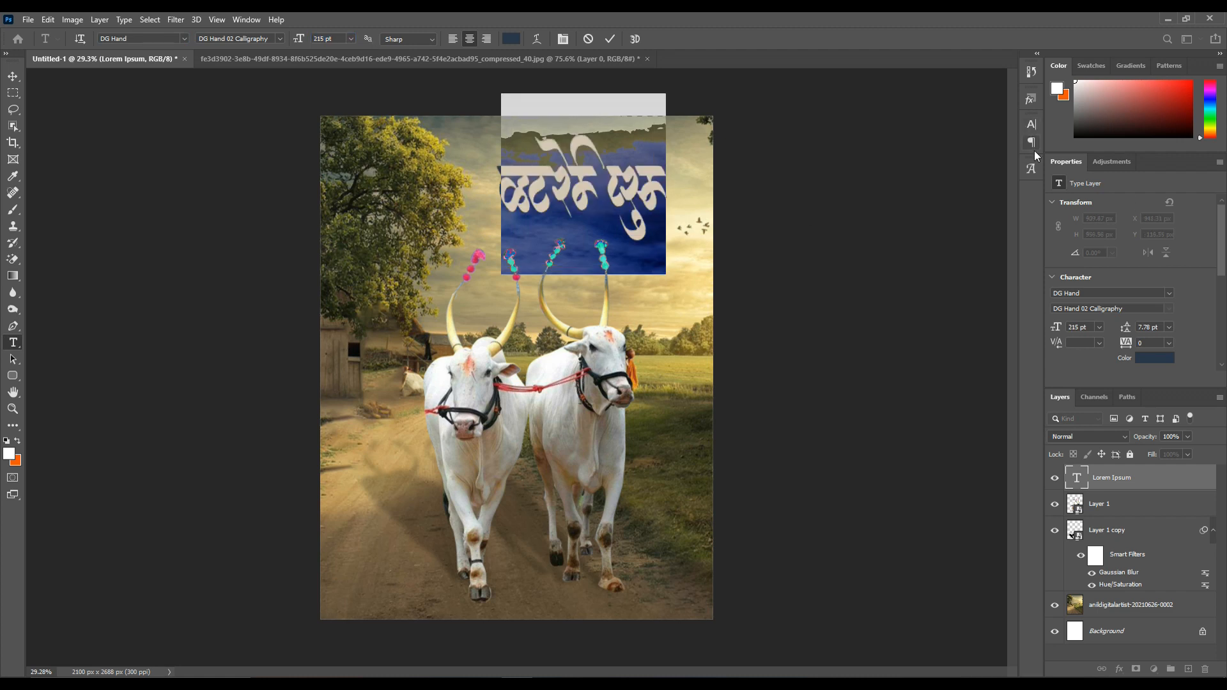
# Replace the placeholder text with "बैलपोळा", inserting the decorative double-stroke vowel sign from the font's glyphs after the first letter.
pyautogui.click(1032, 170)
pyautogui.moveTo(848, 632); pyautogui.dragTo(874, 632)
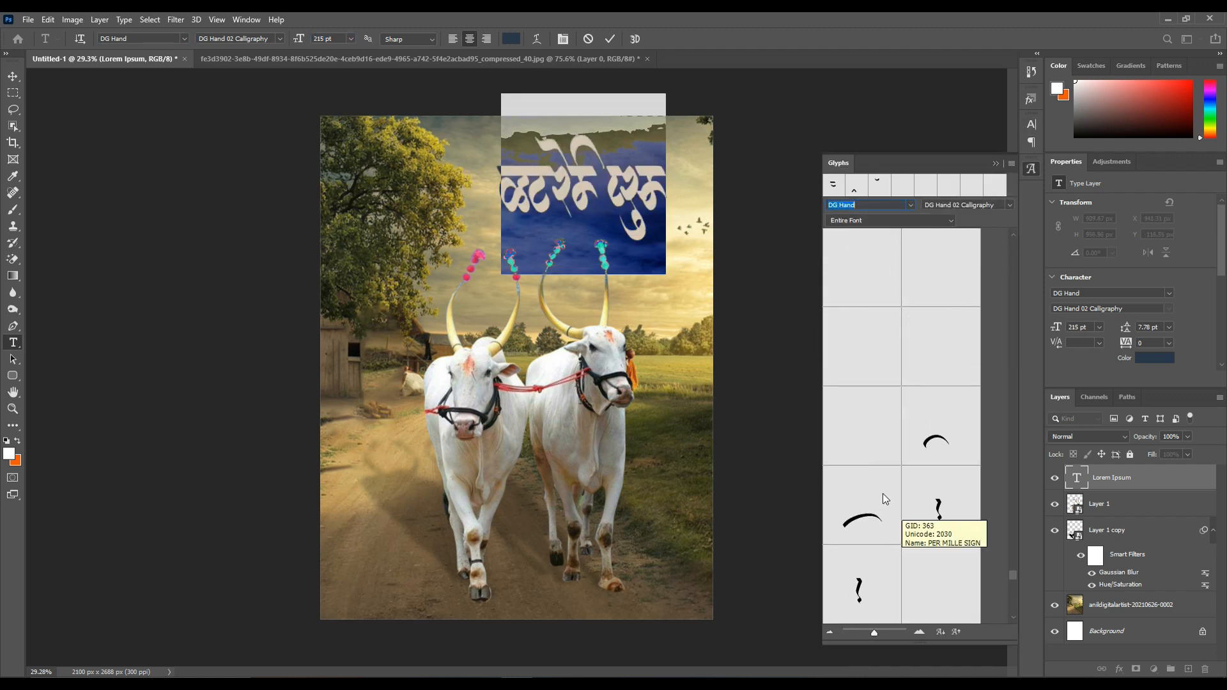
pyautogui.click(553, 193)
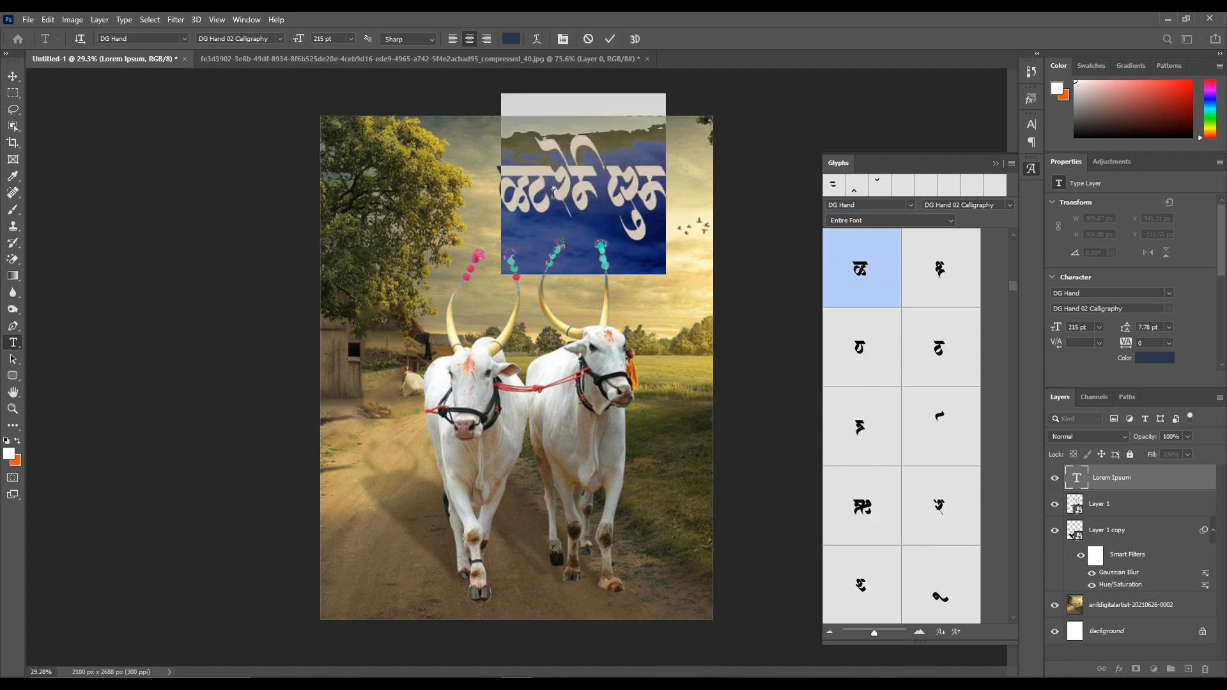
pyautogui.write('b')
pyautogui.scroll(-6, 914, 539)
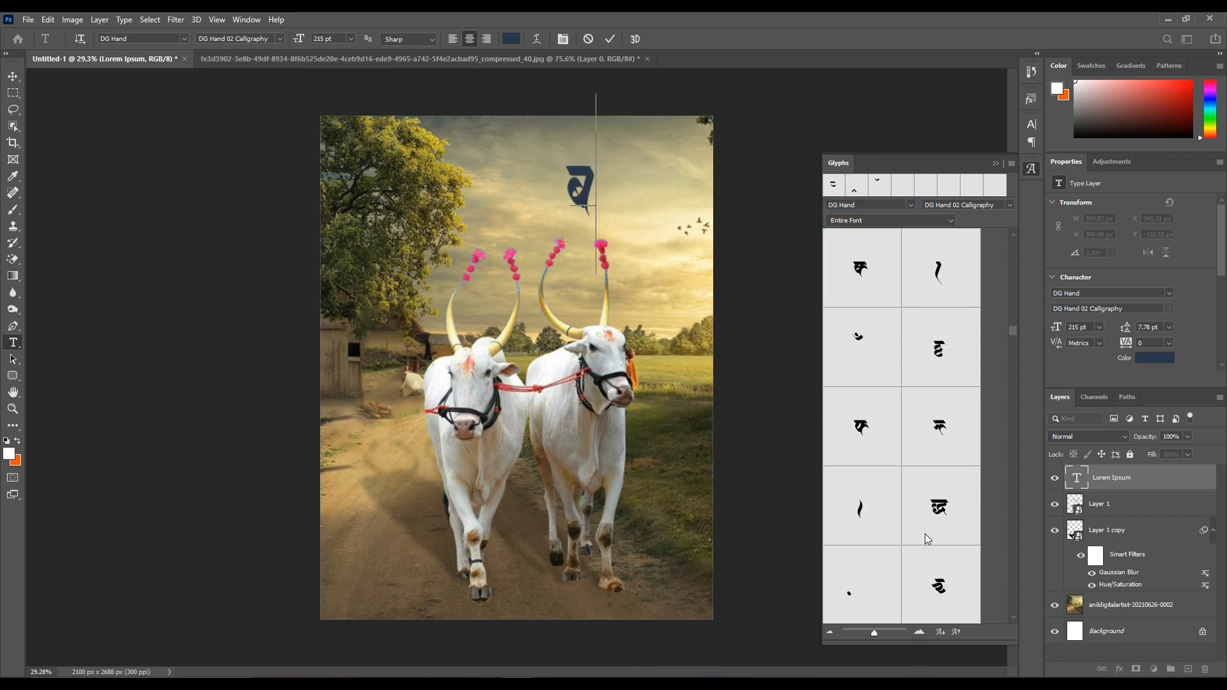
pyautogui.moveTo(1011, 355); pyautogui.dragTo(1030, 538)
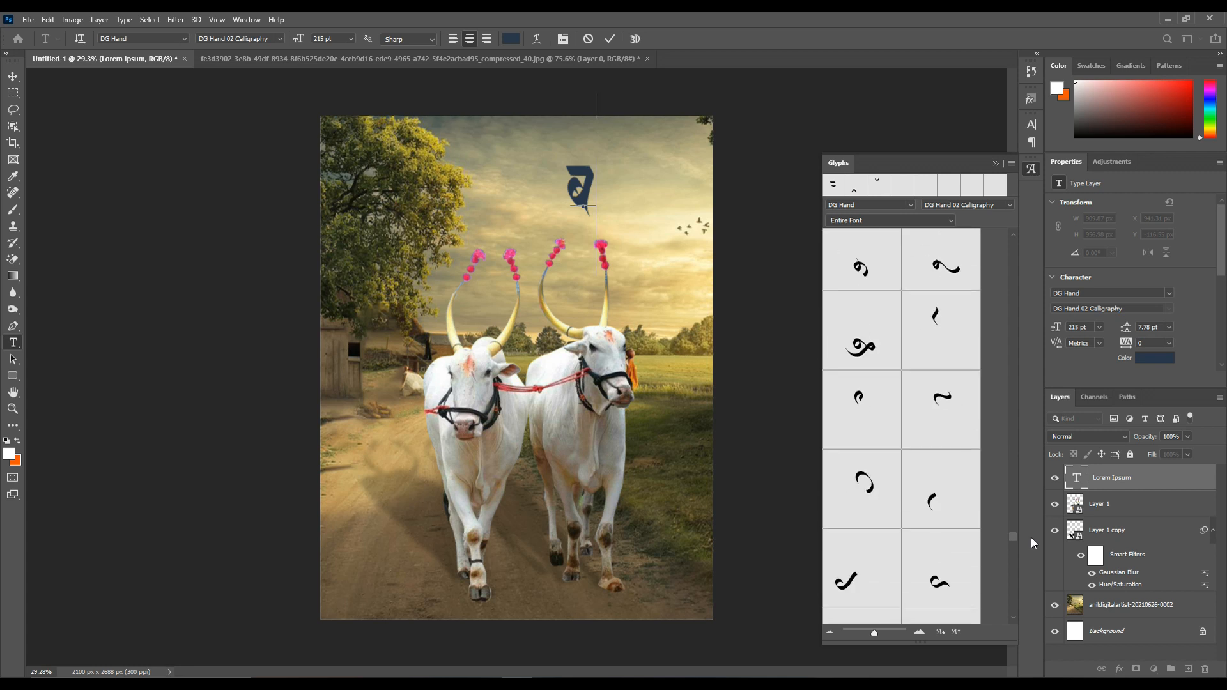
pyautogui.doubleClick(924, 419)
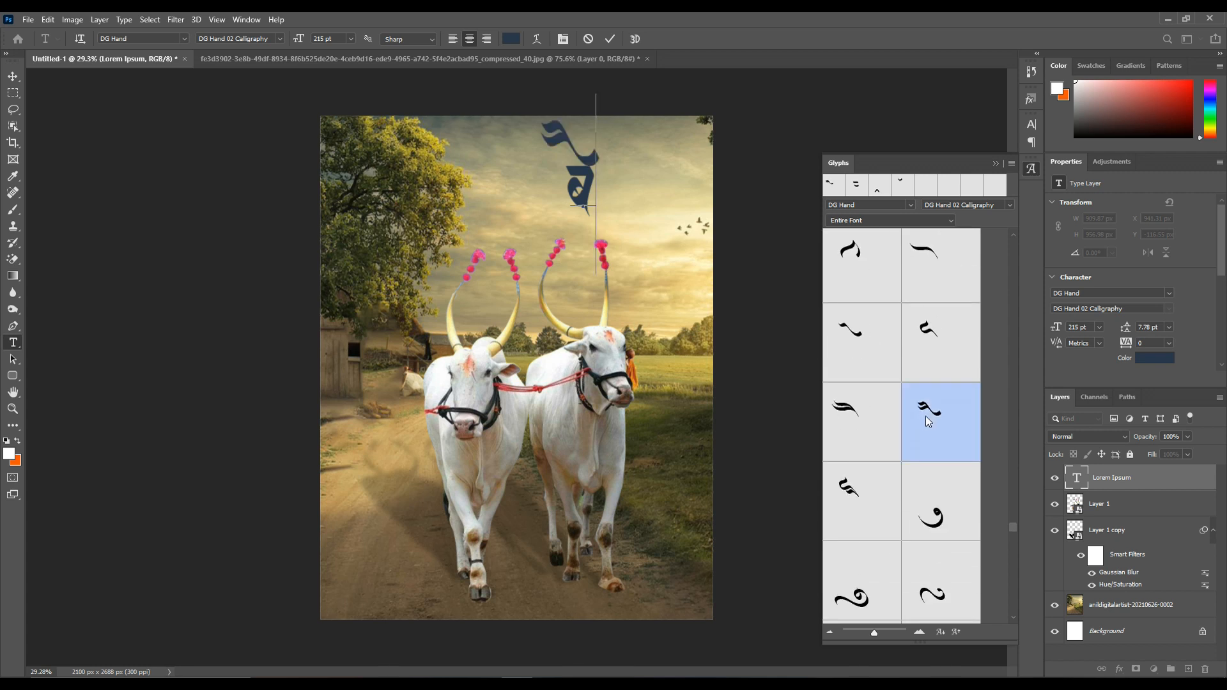
pyautogui.write('लपोळा')
pyautogui.hotkey('ctrl', 'Return')
# Scale the बैलपोळा title up to about 261 pt and fit it in the sky above the oxen's horns.
pyautogui.hotkey('ctrl', 't')
pyautogui.moveTo(636, 205); pyautogui.dragTo(657, 204)
pyautogui.moveTo(657, 114); pyautogui.dragTo(703, 81)
pyautogui.moveTo(648, 173); pyautogui.dragTo(633, 190)
pyautogui.press('Return')
pyautogui.scroll(4, 578, 203)
pyautogui.scroll(2, 580, 220)
pyautogui.moveTo(584, 299); pyautogui.dragTo(576, 287)
pyautogui.scroll(-5, 579, 285)
# Link the oxen layer with its shadow layer and move both lower on the road.
pyautogui.keyDown('ctrl'); pyautogui.click(601, 377); pyautogui.keyUp('ctrl')
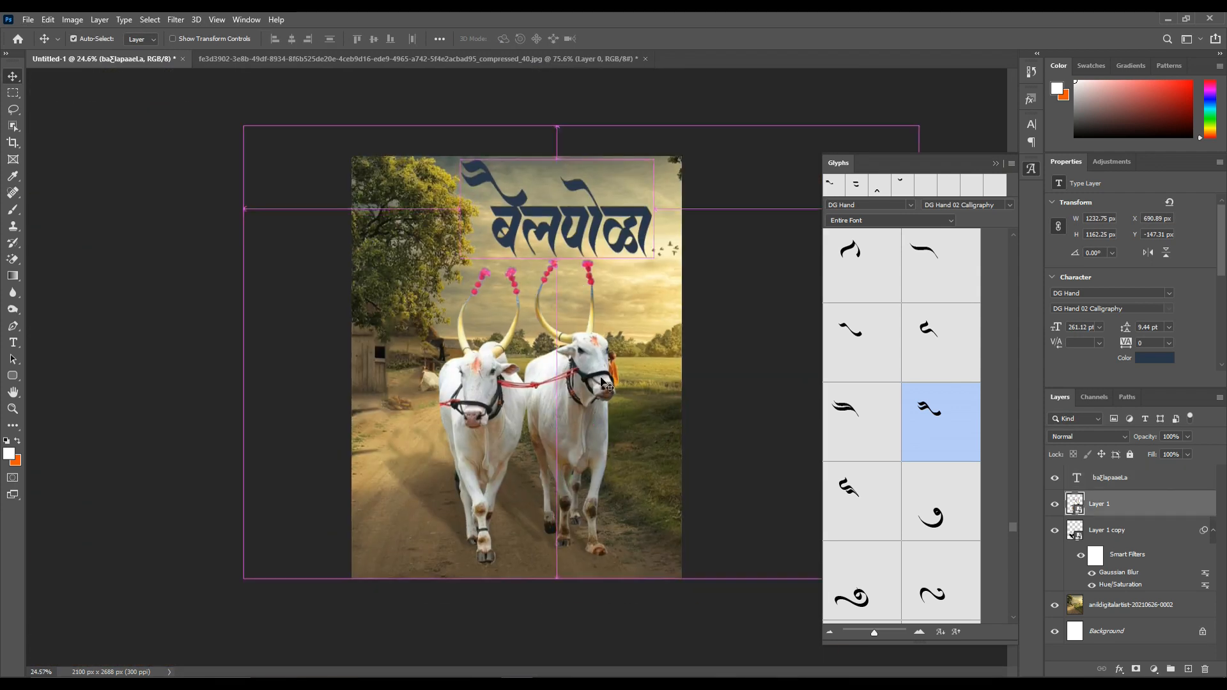
pyautogui.keyDown('ctrl'); pyautogui.click(1170, 534); pyautogui.keyUp('ctrl')
pyautogui.moveTo(658, 452); pyautogui.dragTo(655, 466)
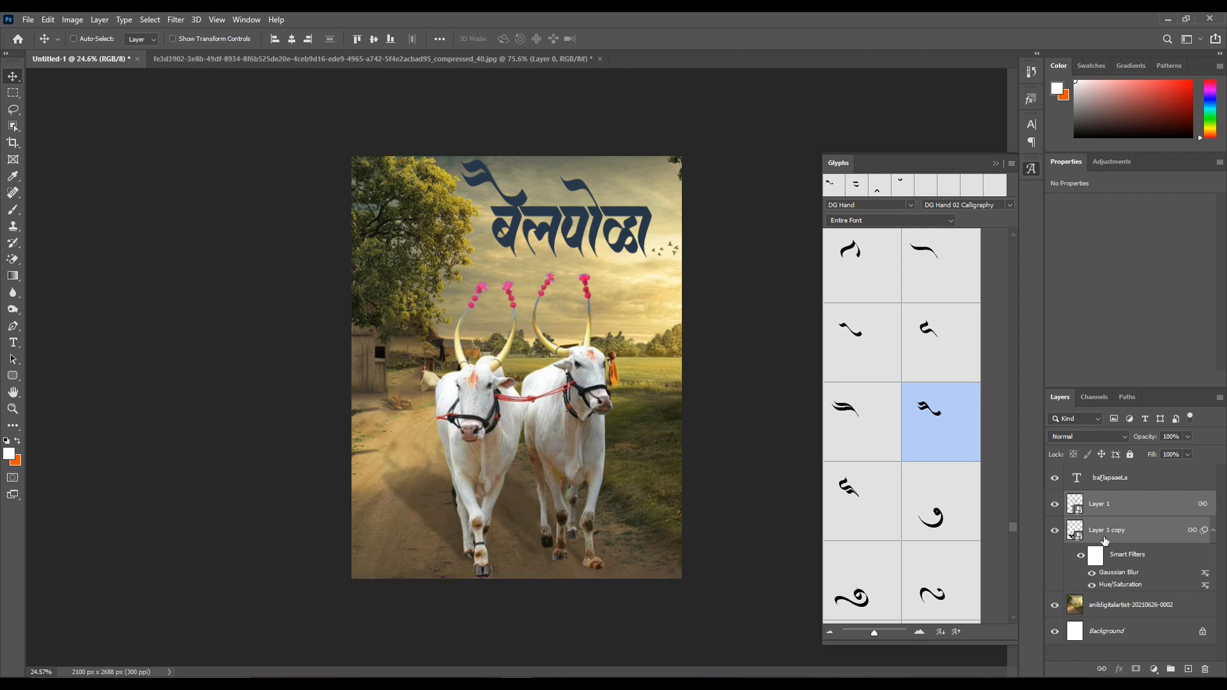
# Move the बैलपोळा title slightly down in the sky above the oxen.
pyautogui.scroll(3, 567, 313)
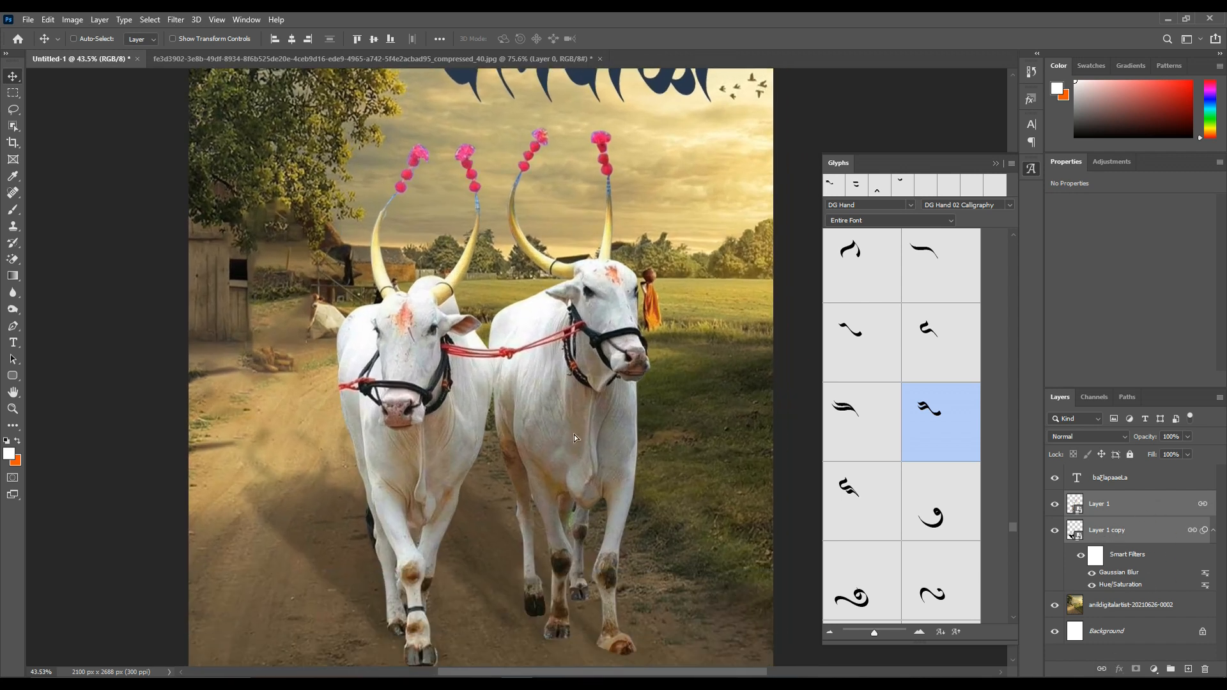
pyautogui.scroll(5, 658, 457)
pyautogui.scroll(4, 521, 376)
pyautogui.keyDown('ctrl'); pyautogui.moveTo(521, 378); pyautogui.dragTo(521, 402); pyautogui.keyUp('ctrl')
pyautogui.moveTo(686, 483); pyautogui.dragTo(549, 390)
pyautogui.scroll(-8, 765, 268)
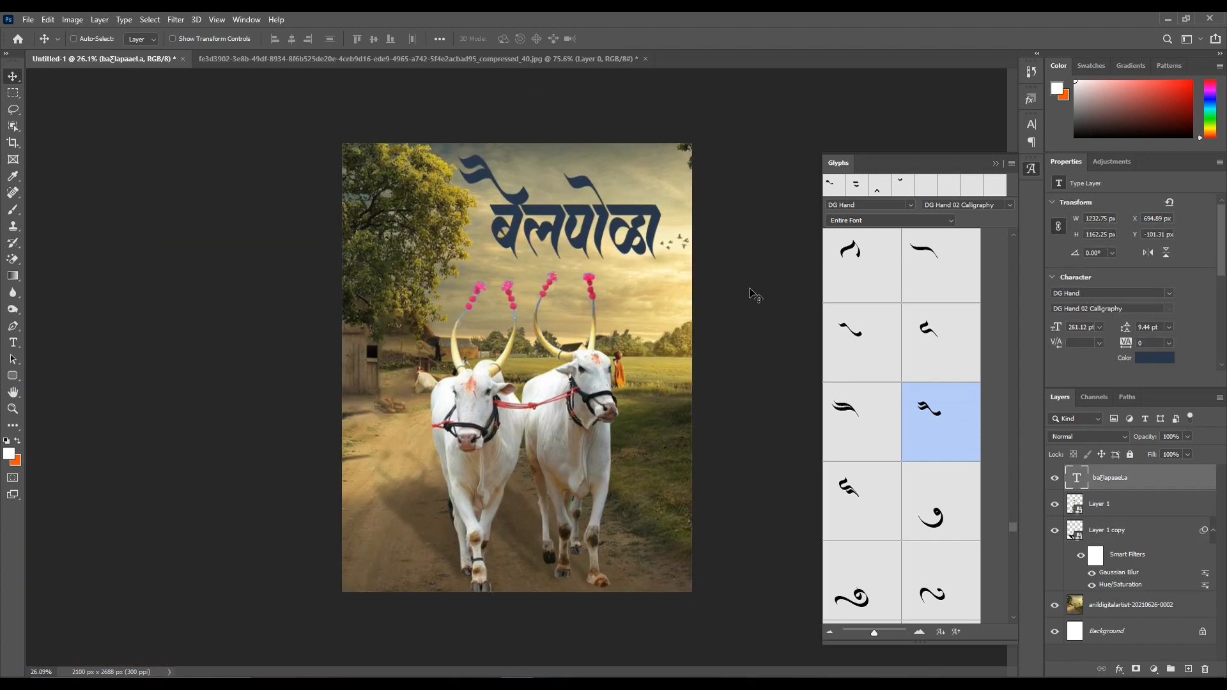
# Paint faint white cloudy dabs around the title on a new layer above the oxen, using a 1400 px brush at 22% opacity.
pyautogui.click(1159, 511)
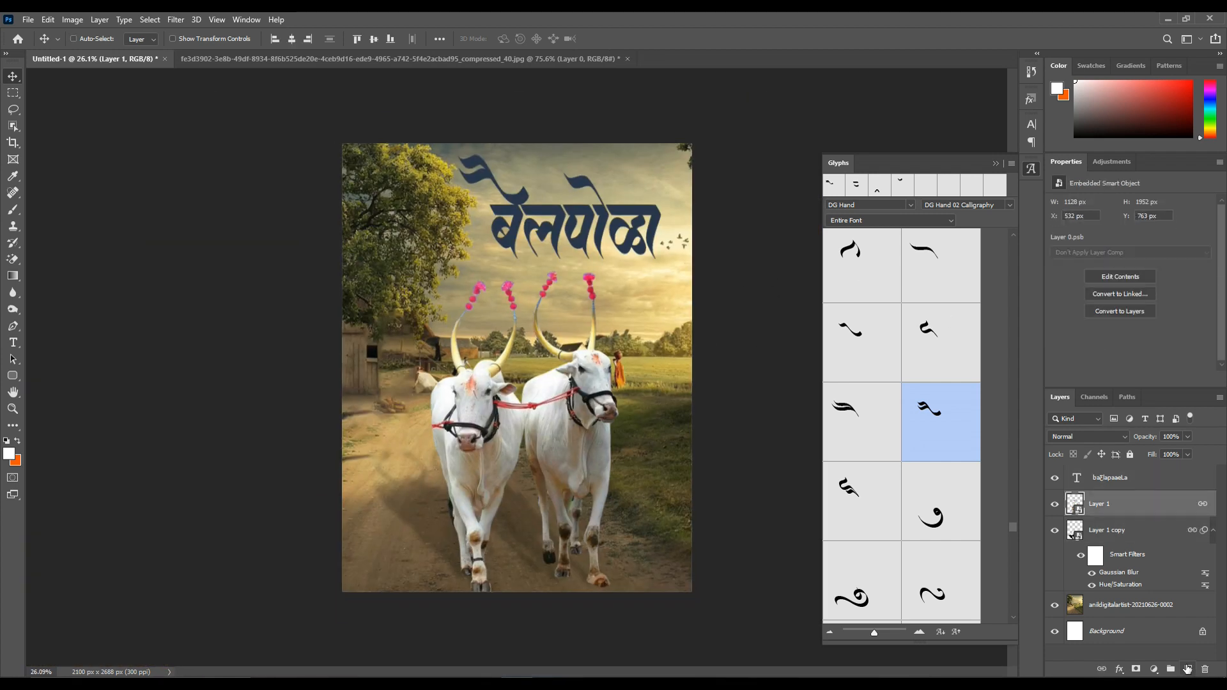
pyautogui.click(1188, 669)
pyautogui.press('b')
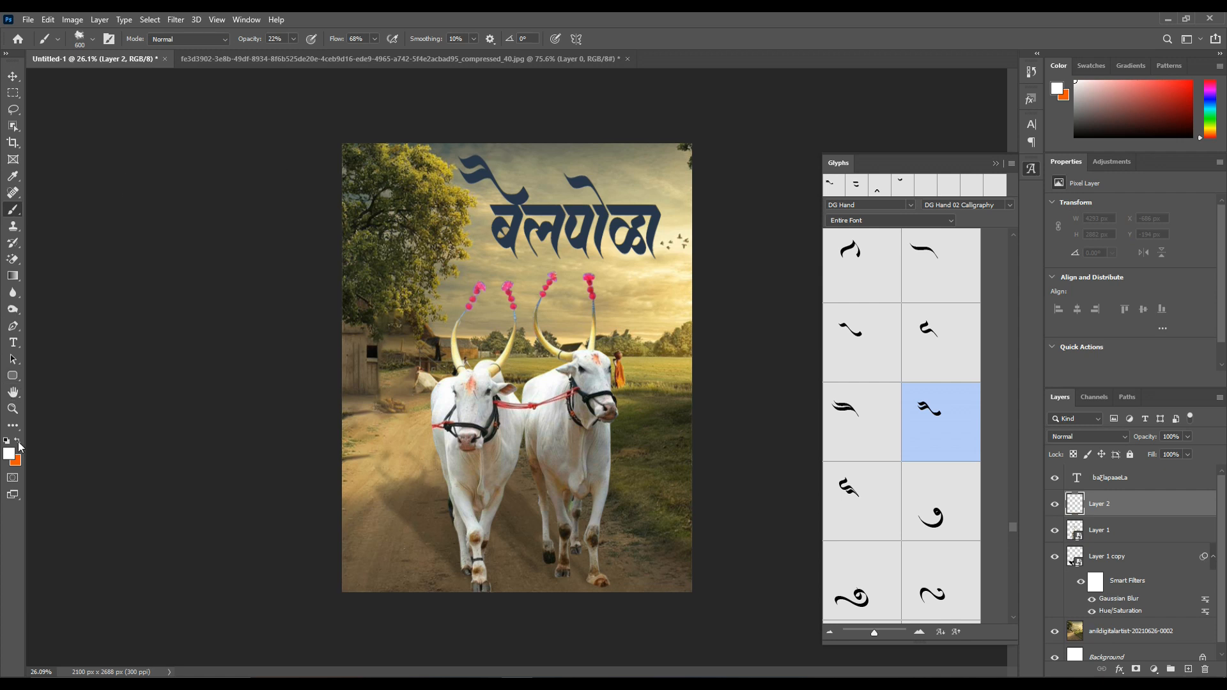
pyautogui.press(']')
pyautogui.press(']')
pyautogui.press(']')
pyautogui.click(524, 168)
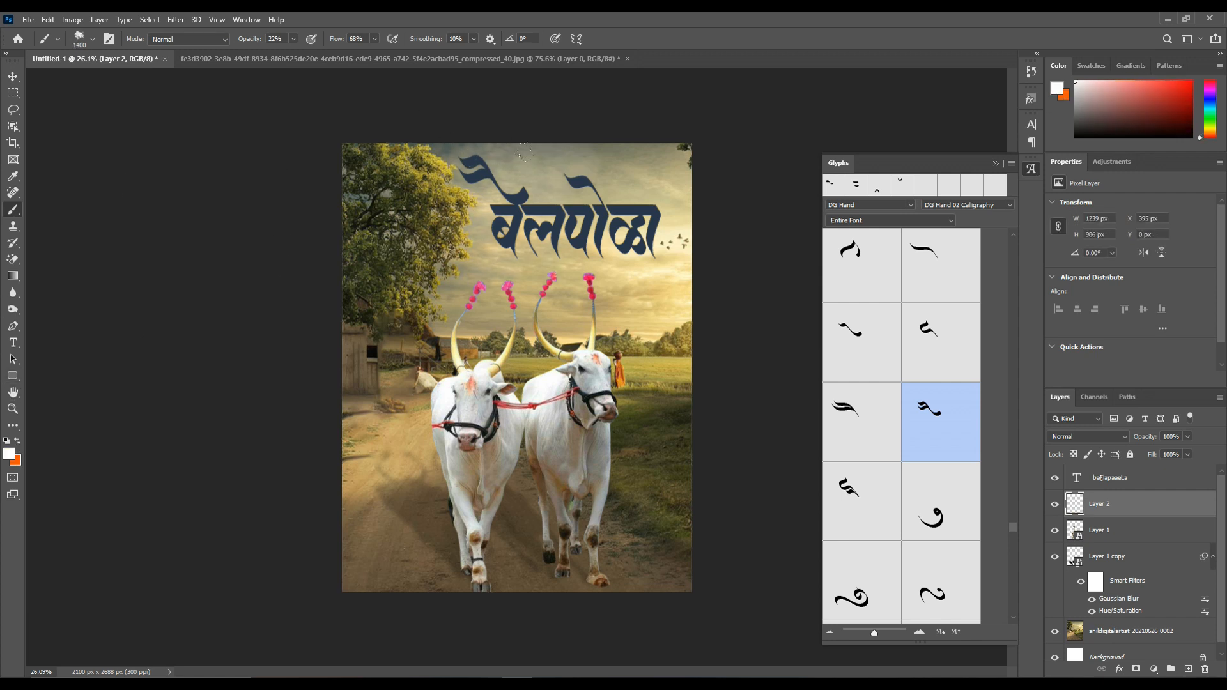
pyautogui.click(612, 165)
pyautogui.click(603, 284)
pyautogui.click(499, 275)
pyautogui.click(513, 169)
pyautogui.click(606, 153)
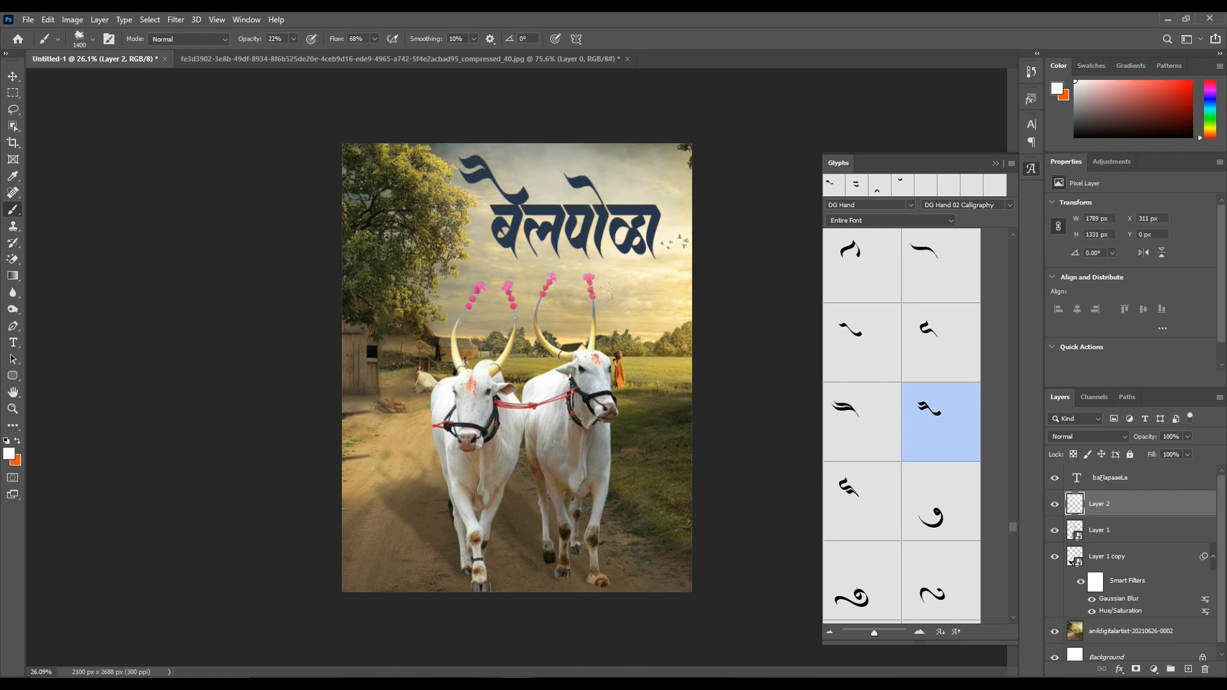
# Select the बैलपोळा title and nudge it slightly up and to the right over the white haze.
pyautogui.click(13, 77)
pyautogui.scroll(5, 501, 243)
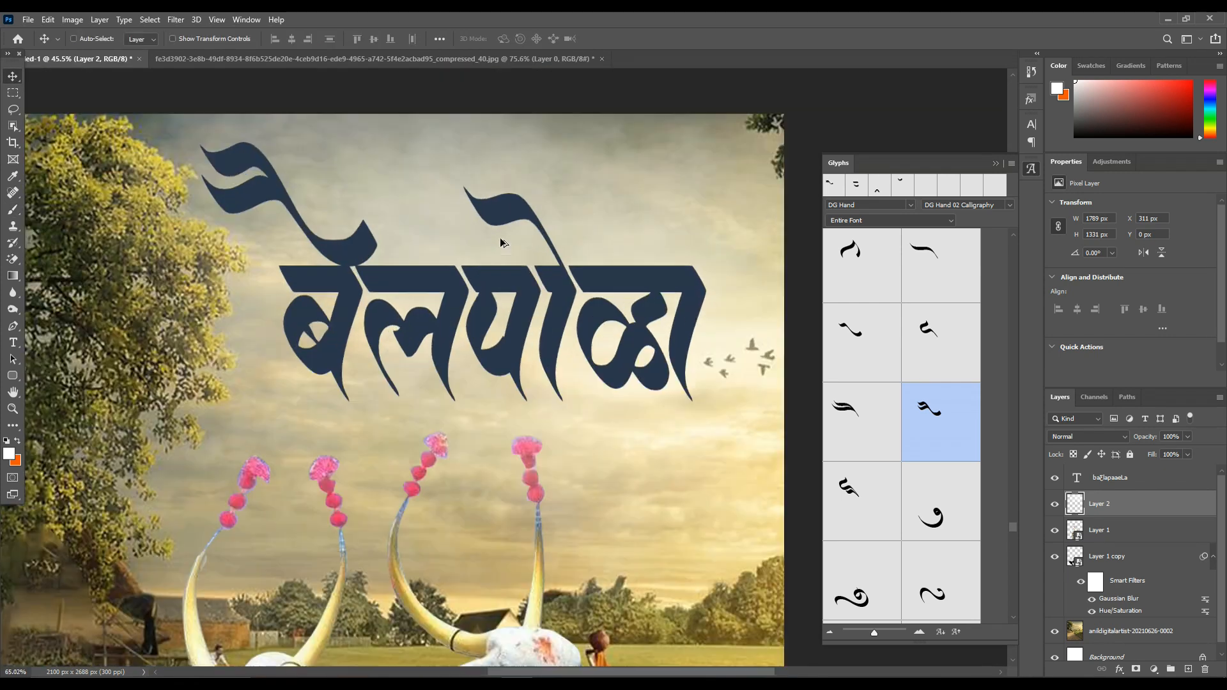
pyautogui.scroll(3, 503, 244)
pyautogui.keyDown('ctrl'); pyautogui.click(531, 338); pyautogui.keyUp('ctrl')
pyautogui.scroll(-5, 644, 380)
pyautogui.moveTo(645, 380); pyautogui.dragTo(646, 372)
pyautogui.scroll(4, 646, 373)
pyautogui.scroll(-2, 655, 422)
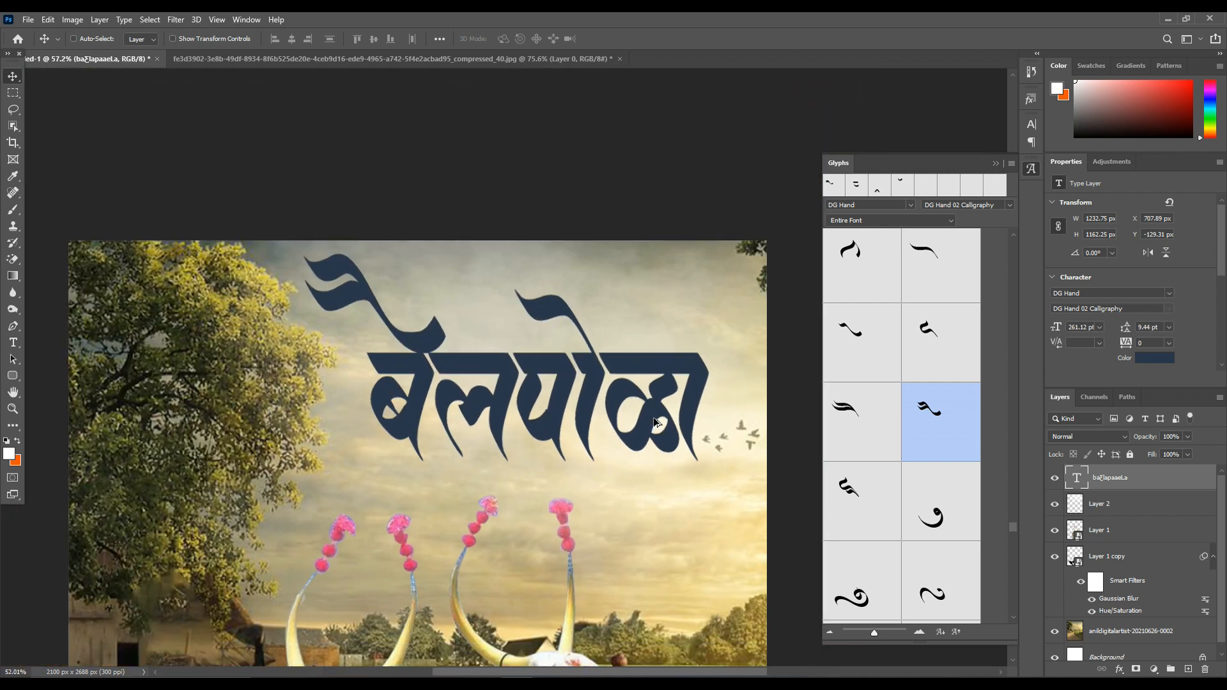
# Add an orange-to-red Gradient Overlay to the बैलपोळा title, leaving the gradient direction unreversed.
pyautogui.scroll(-4, 655, 422)
pyautogui.doubleClick(1209, 486)
pyautogui.click(770, 297)
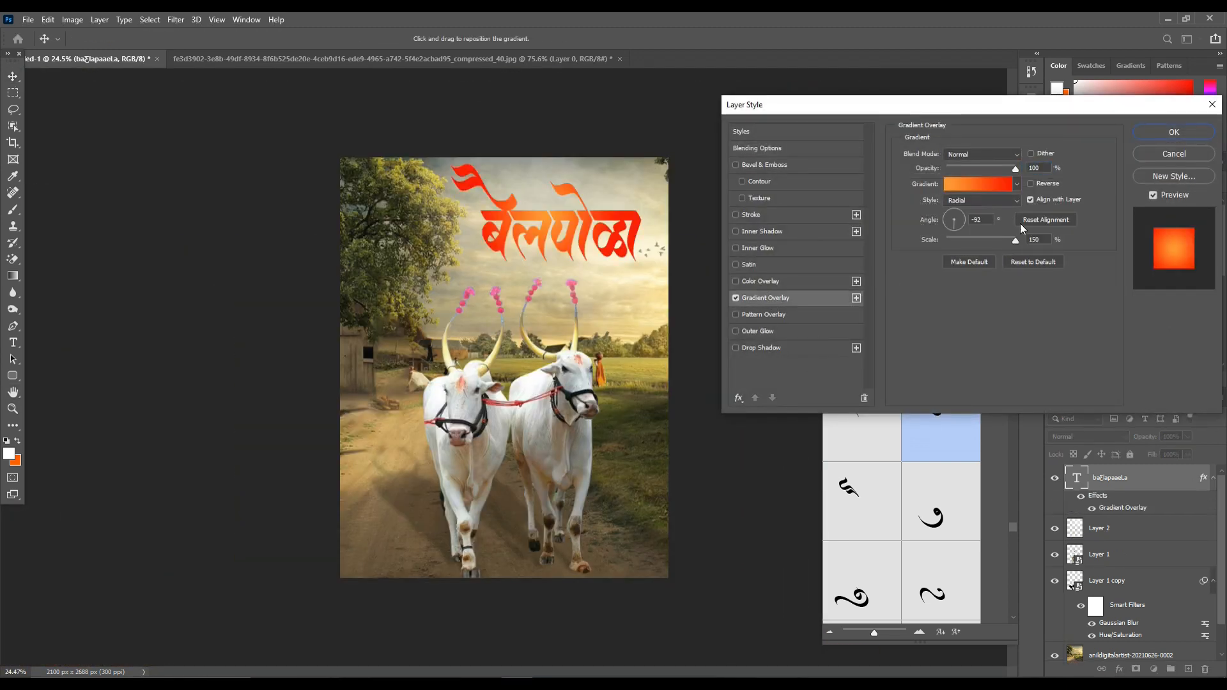
pyautogui.click(1030, 183)
pyautogui.click(1030, 184)
# Compare gradient styles for the title's overlay, set the style to Diamond and reposition the gradient within the lettering.
pyautogui.click(976, 200)
pyautogui.click(966, 212)
pyautogui.moveTo(617, 231); pyautogui.dragTo(602, 313)
pyautogui.click(983, 202)
pyautogui.click(962, 242)
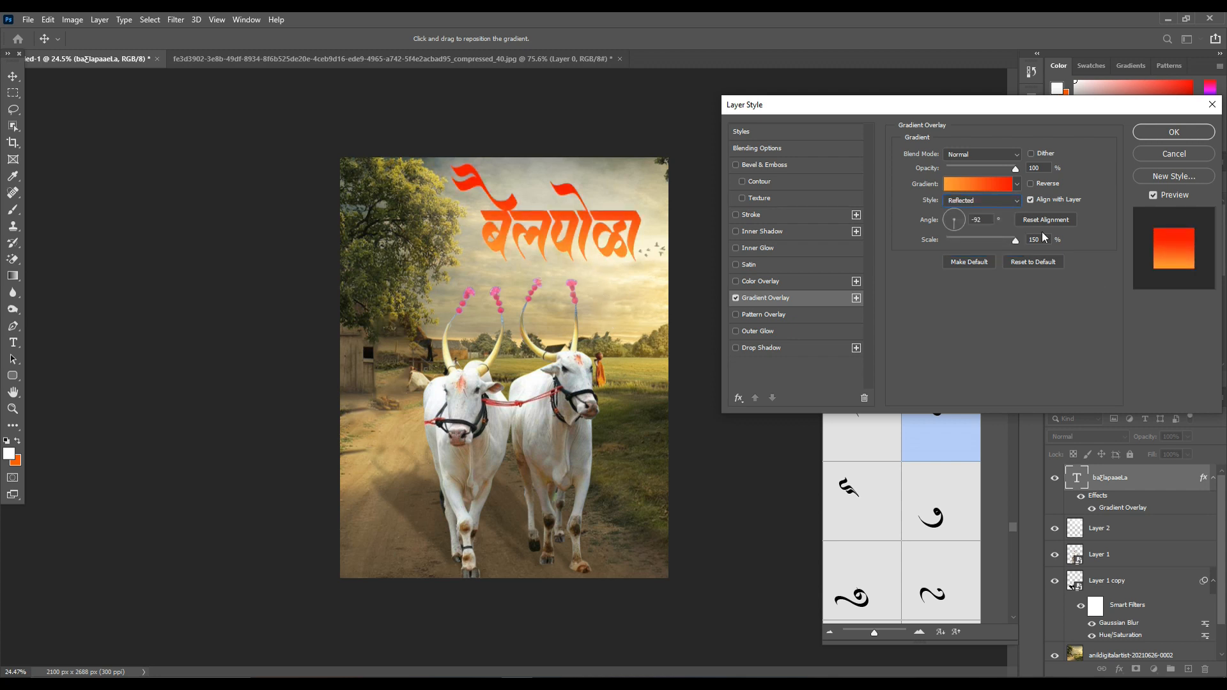
pyautogui.click(971, 213)
pyautogui.click(970, 257)
pyautogui.moveTo(696, 256); pyautogui.dragTo(703, 228)
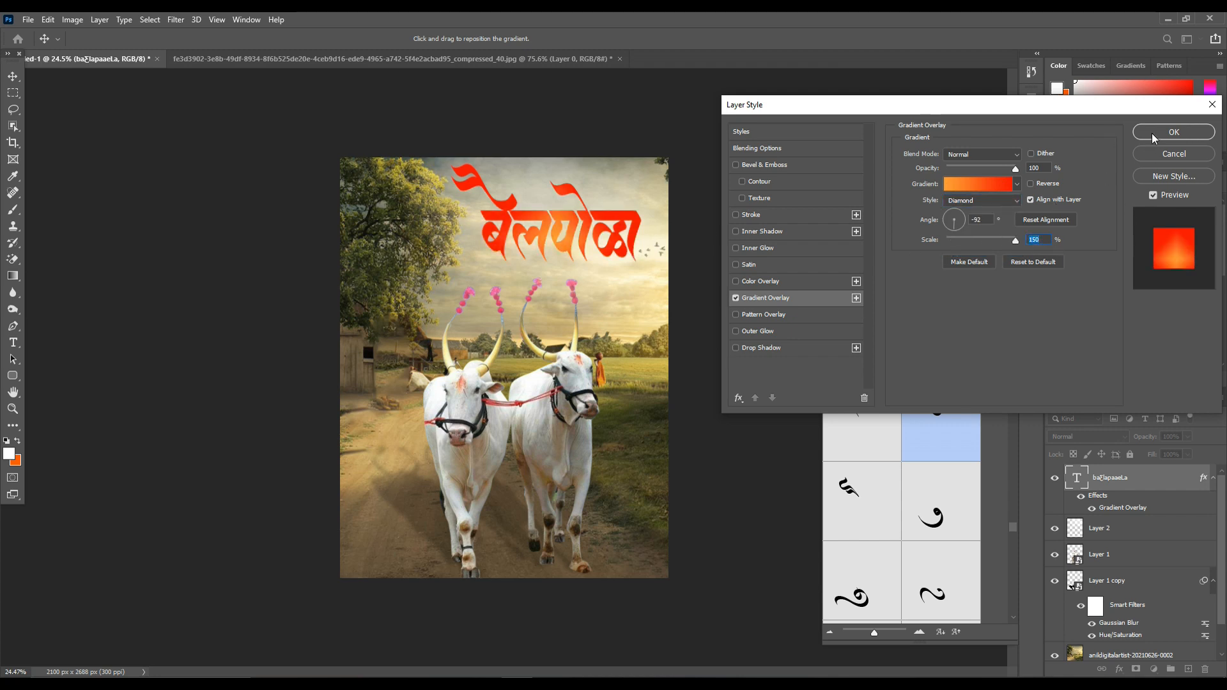
# Preview other blend modes for the title's gradient overlay, set it back to Normal and apply the layer style.
pyautogui.moveTo(968, 167); pyautogui.dragTo(1042, 164)
pyautogui.scroll(-19, 994, 152)
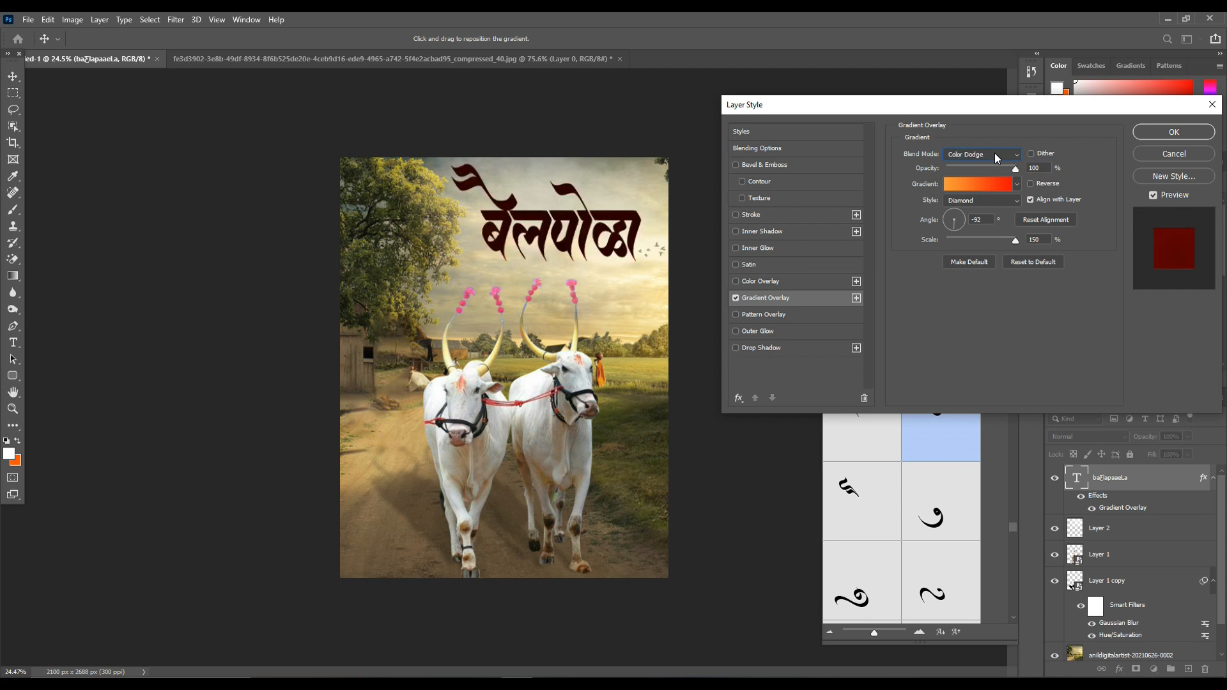
pyautogui.scroll(-5, 994, 152)
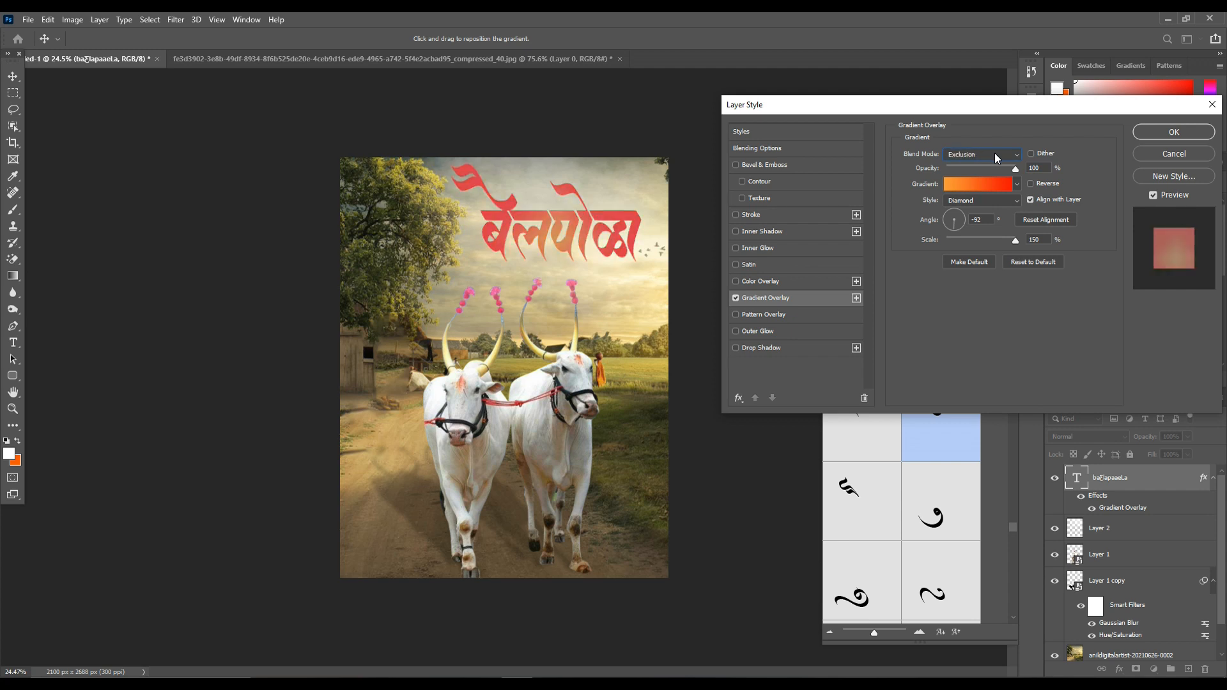
pyautogui.scroll(-2, 994, 152)
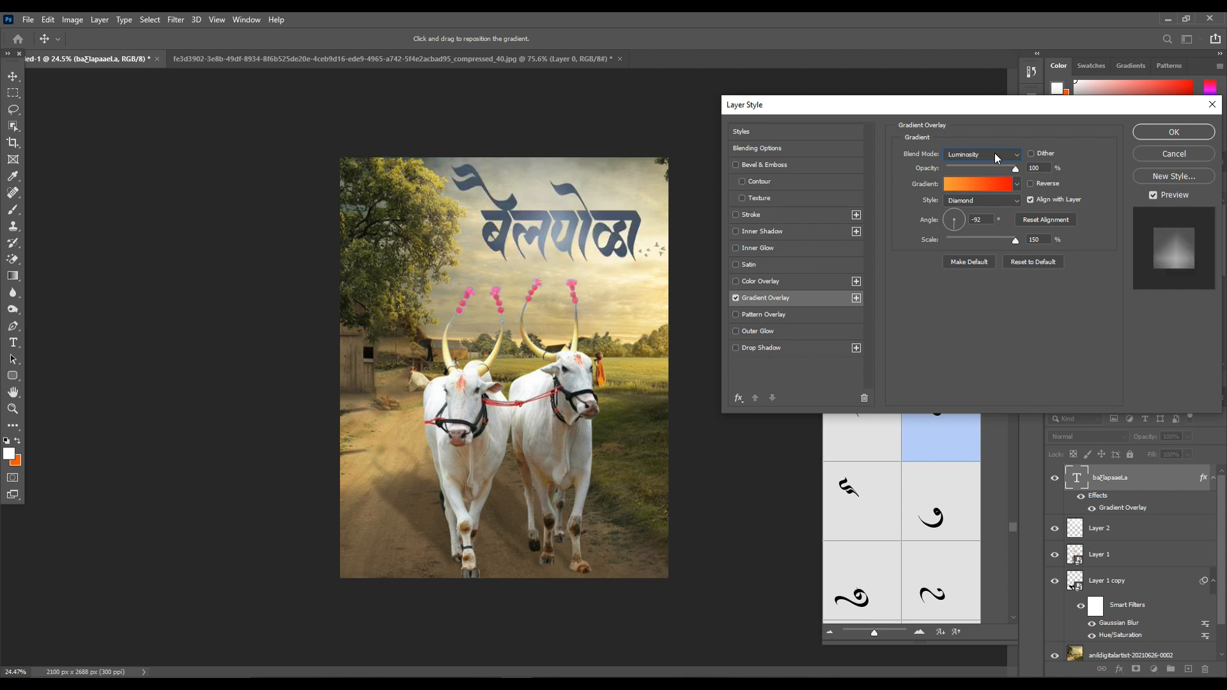
pyautogui.scroll(20, 994, 152)
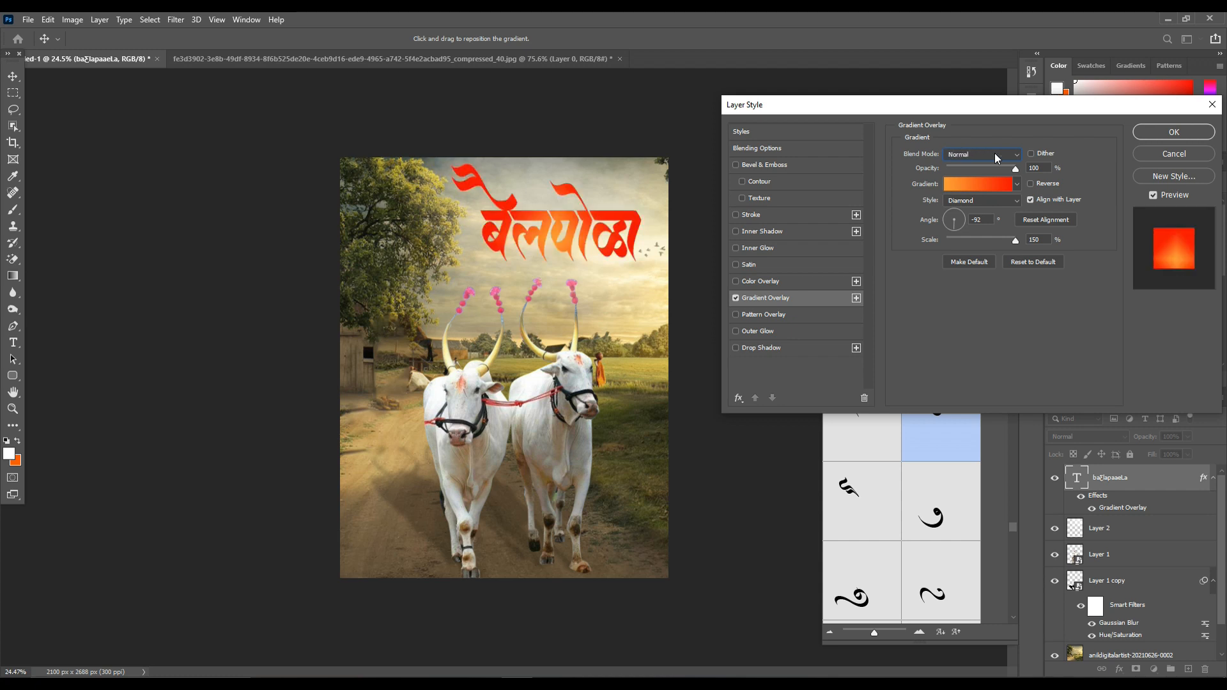
pyautogui.click(1169, 133)
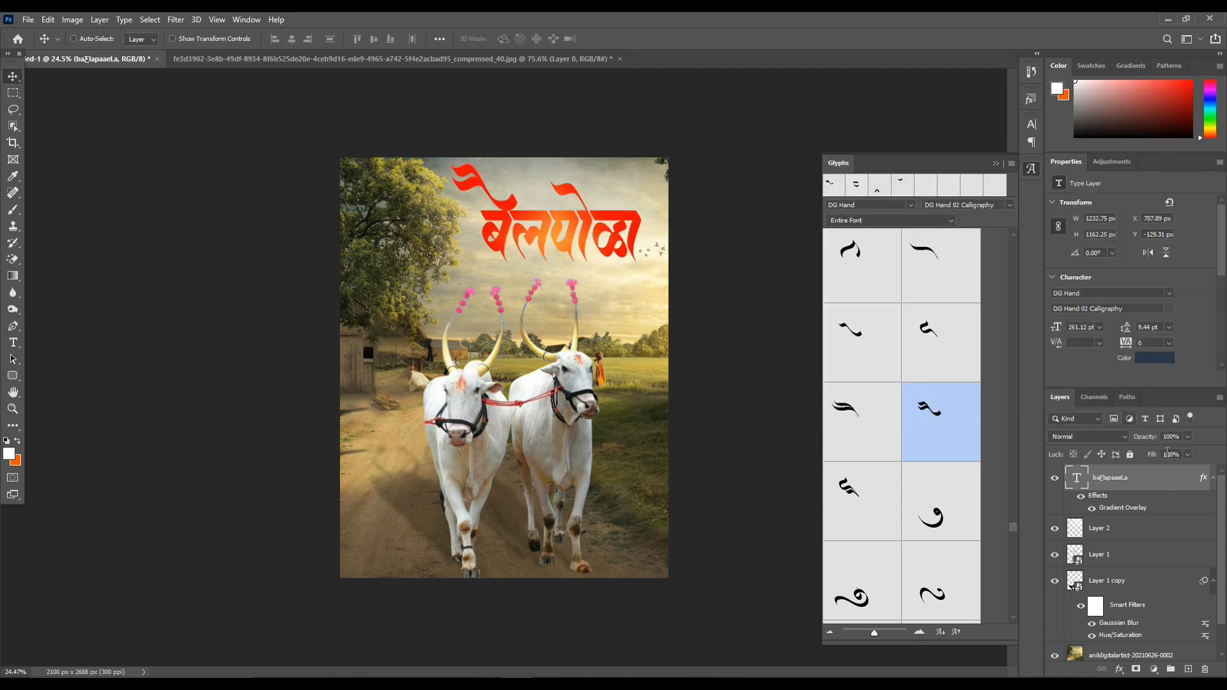
# Add an Outer Glow to the title, reset to its defaults, in Screen mode with 79% opacity and 46 px size.
pyautogui.doubleClick(1167, 478)
pyautogui.click(758, 331)
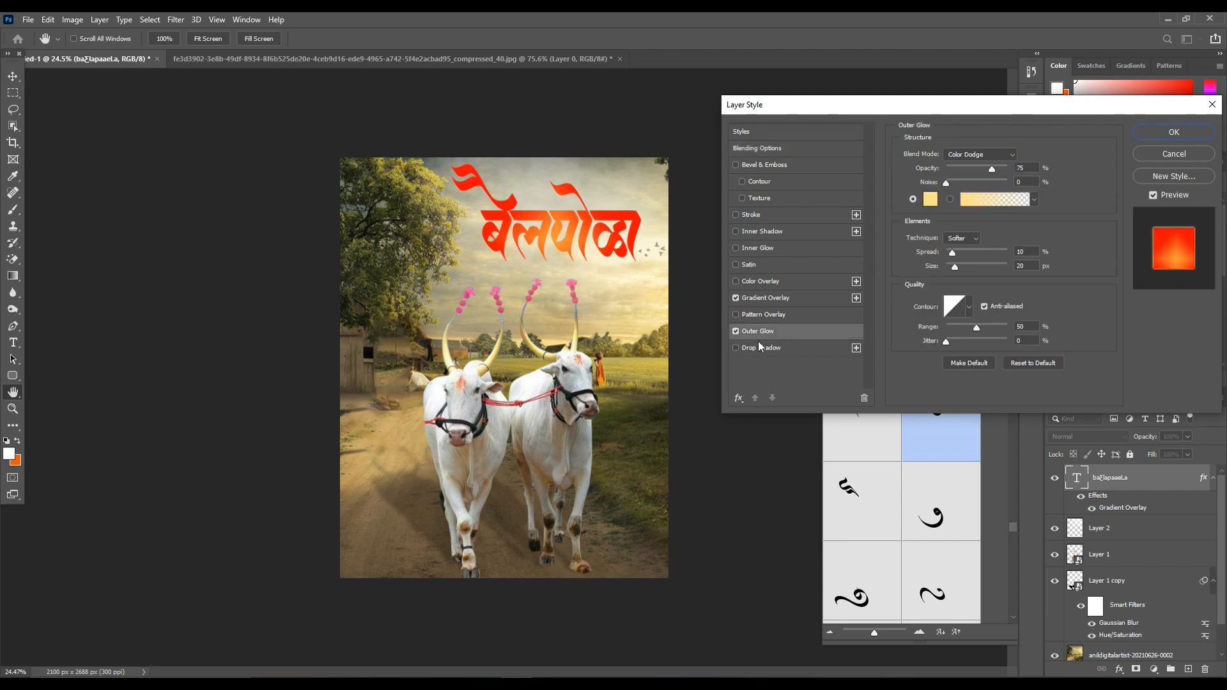
pyautogui.moveTo(960, 268); pyautogui.dragTo(967, 269)
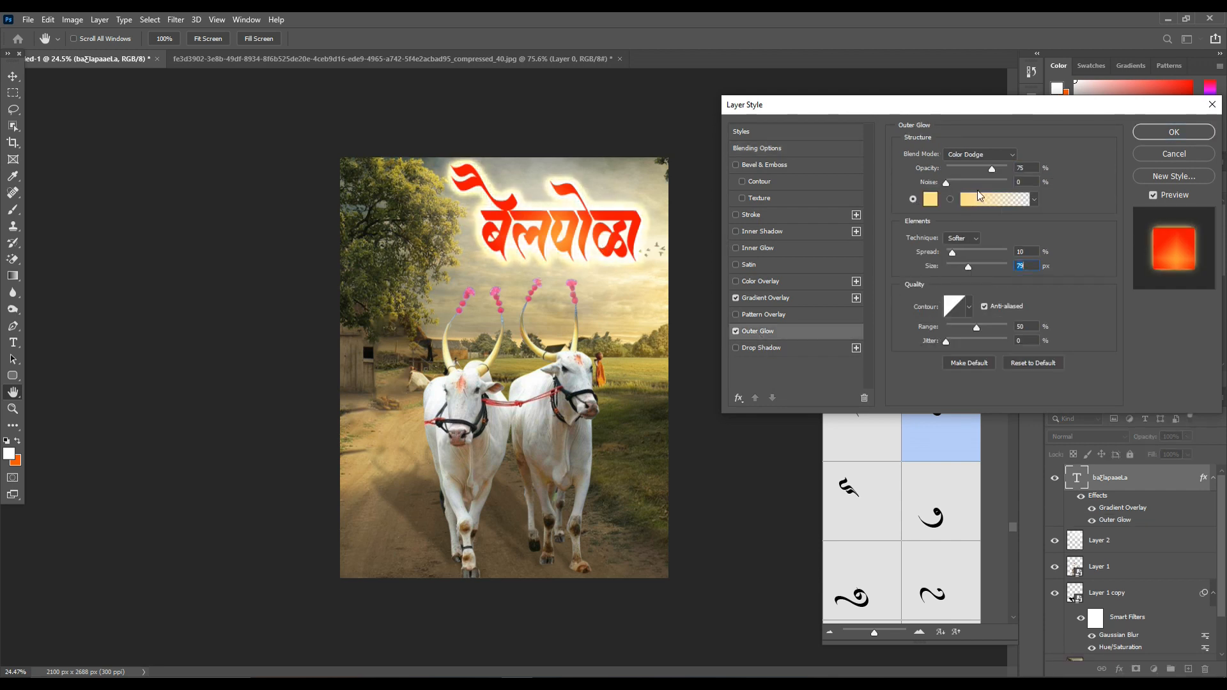
pyautogui.click(1019, 366)
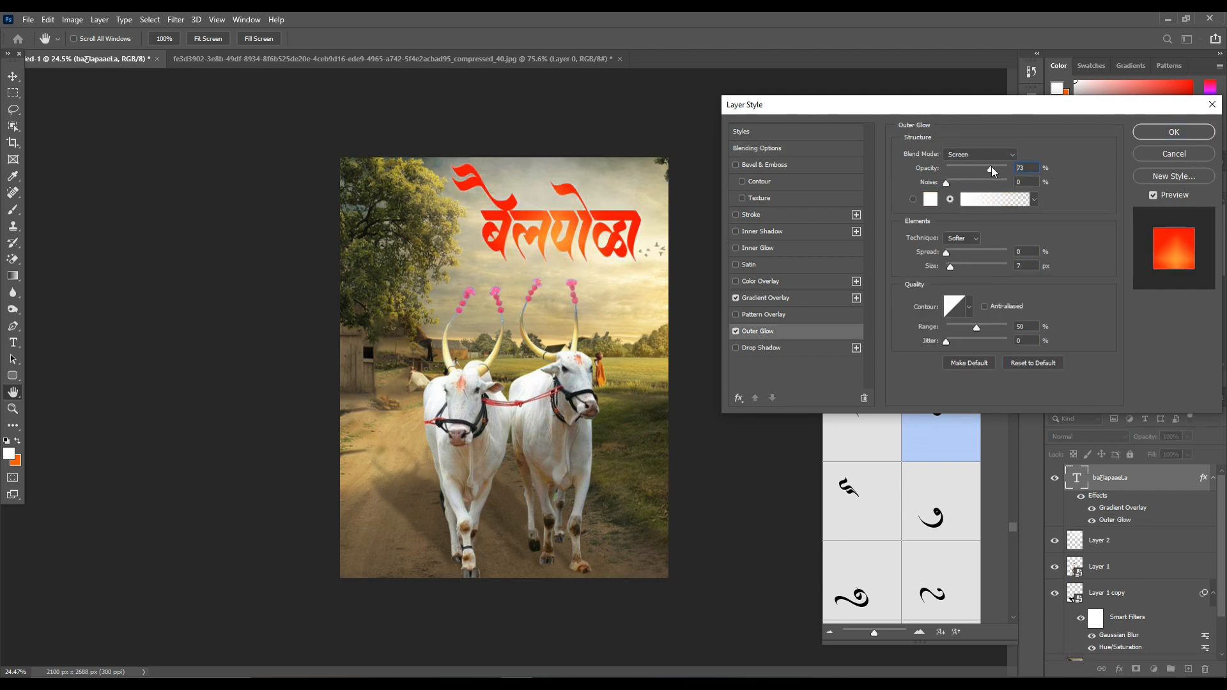
pyautogui.moveTo(965, 270); pyautogui.dragTo(960, 266)
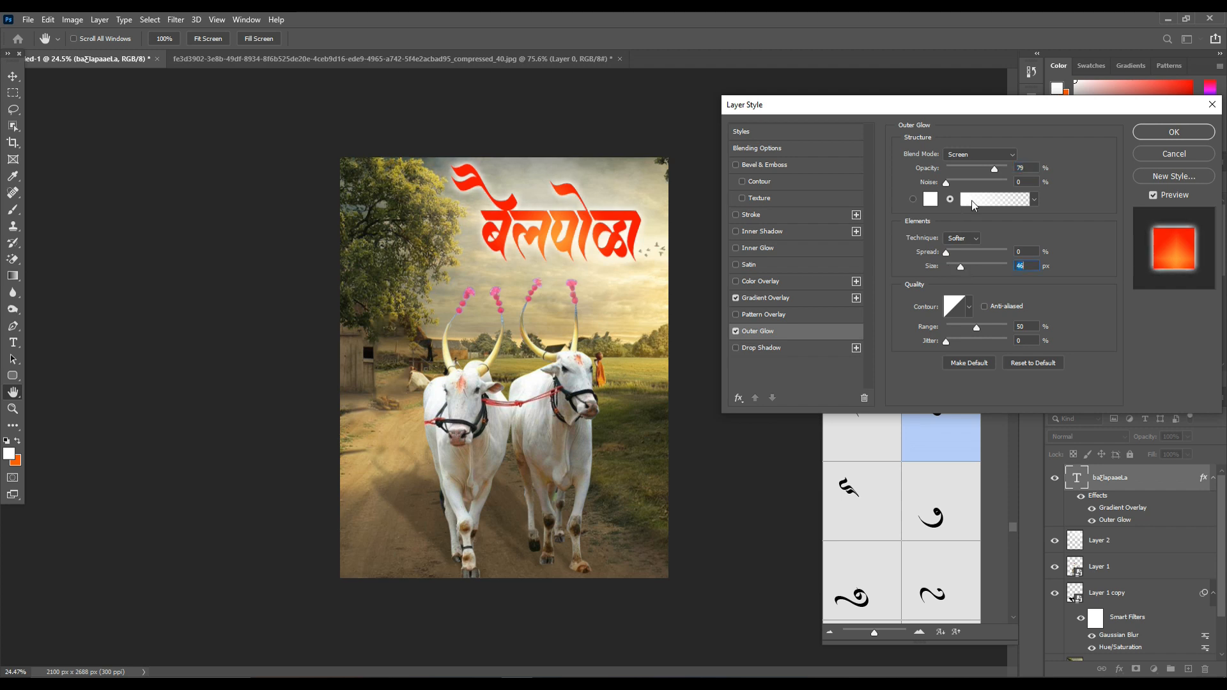
# Recolour the title's outer glow with a pale beige sampled from the sky and apply the style.
pyautogui.click(931, 199)
pyautogui.click(605, 200)
pyautogui.click(1057, 223)
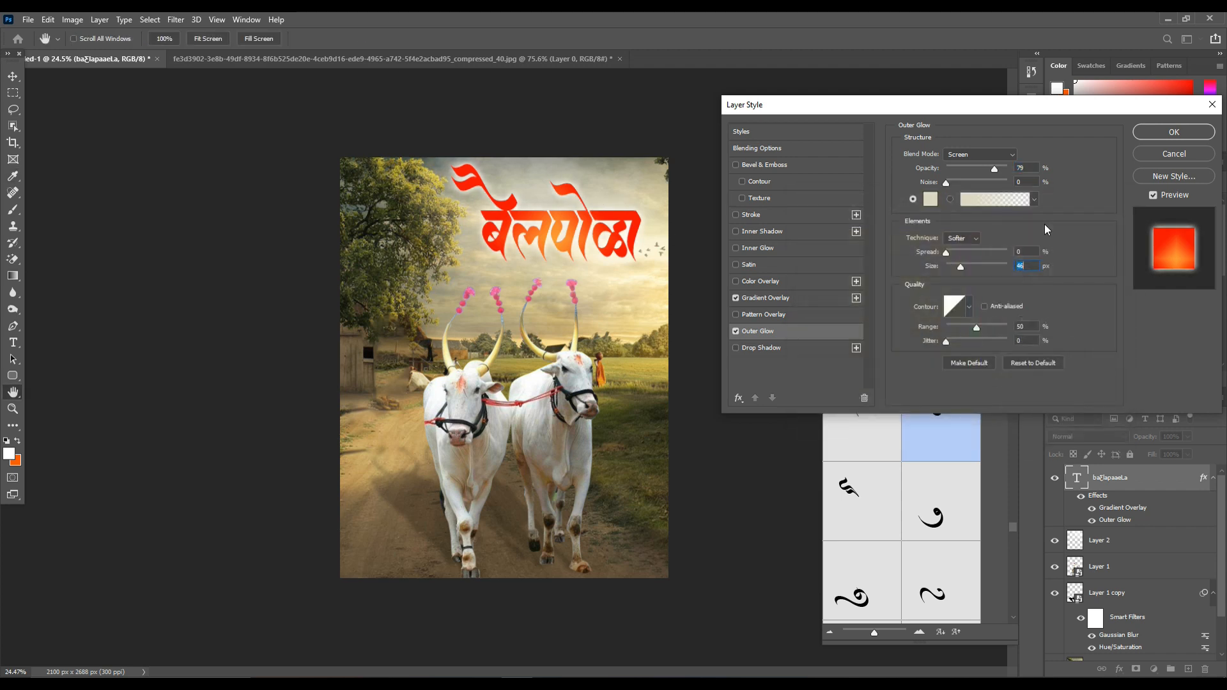
pyautogui.click(1151, 136)
# Open the village background layer in Camera Raw and set sharpening to 47, noise reduction to 38 and colour noise reduction to 50.
pyautogui.scroll(-3, 1156, 547)
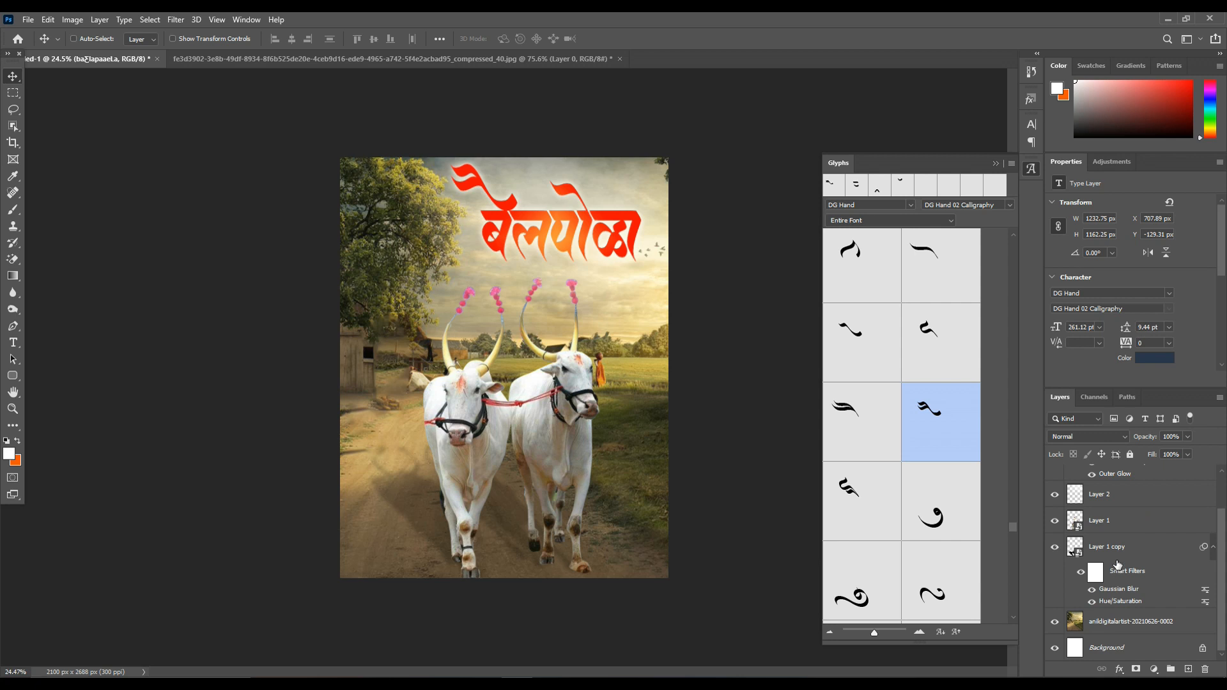
pyautogui.click(1123, 551)
pyautogui.click(1136, 629)
pyautogui.scroll(-3, 466, 243)
pyautogui.click(171, 21)
pyautogui.click(220, 100)
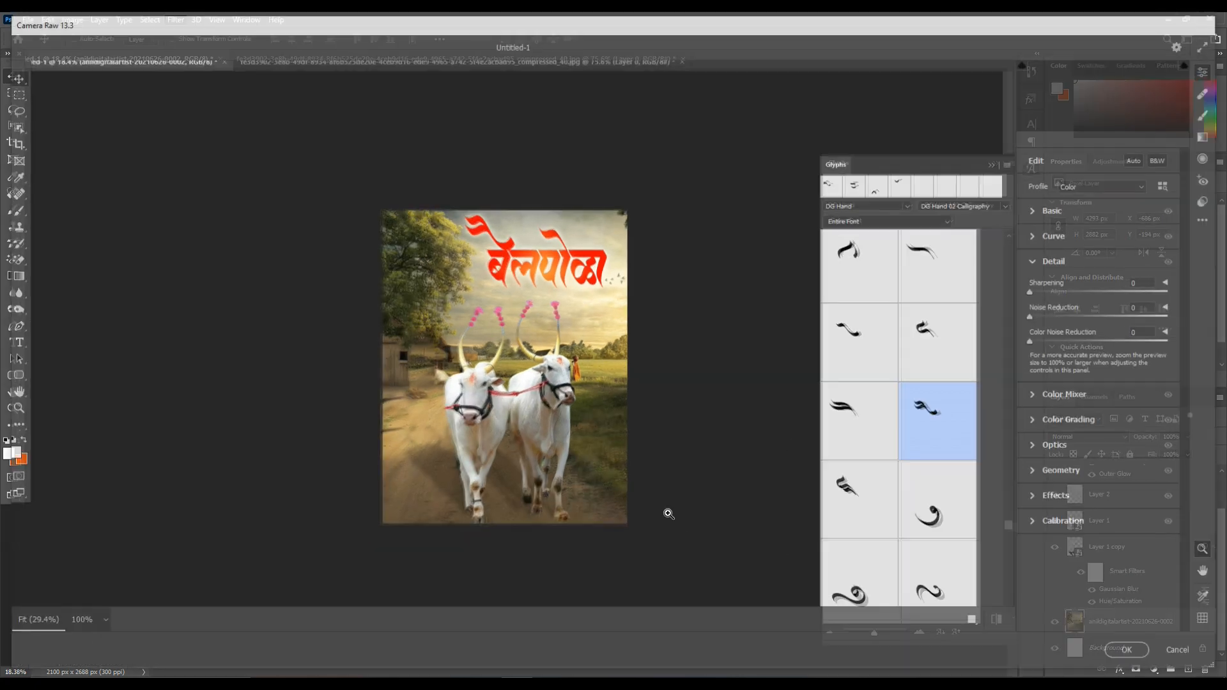
pyautogui.scroll(2, 824, 365)
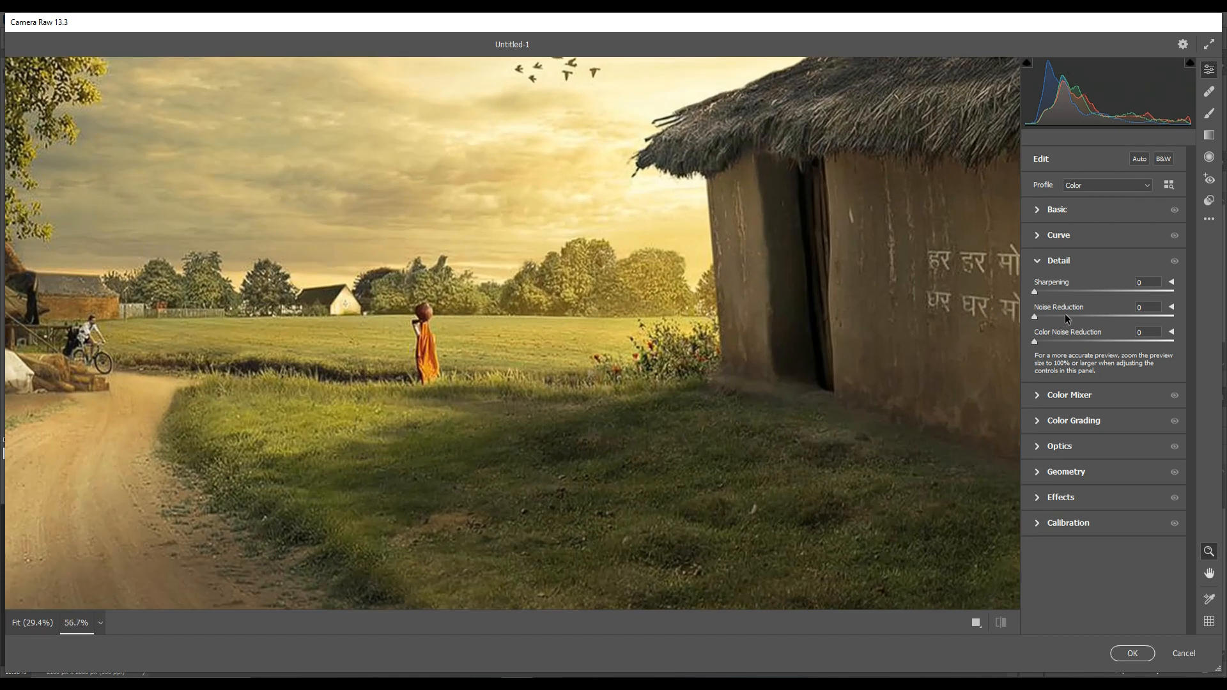
pyautogui.scroll(-4, 553, 391)
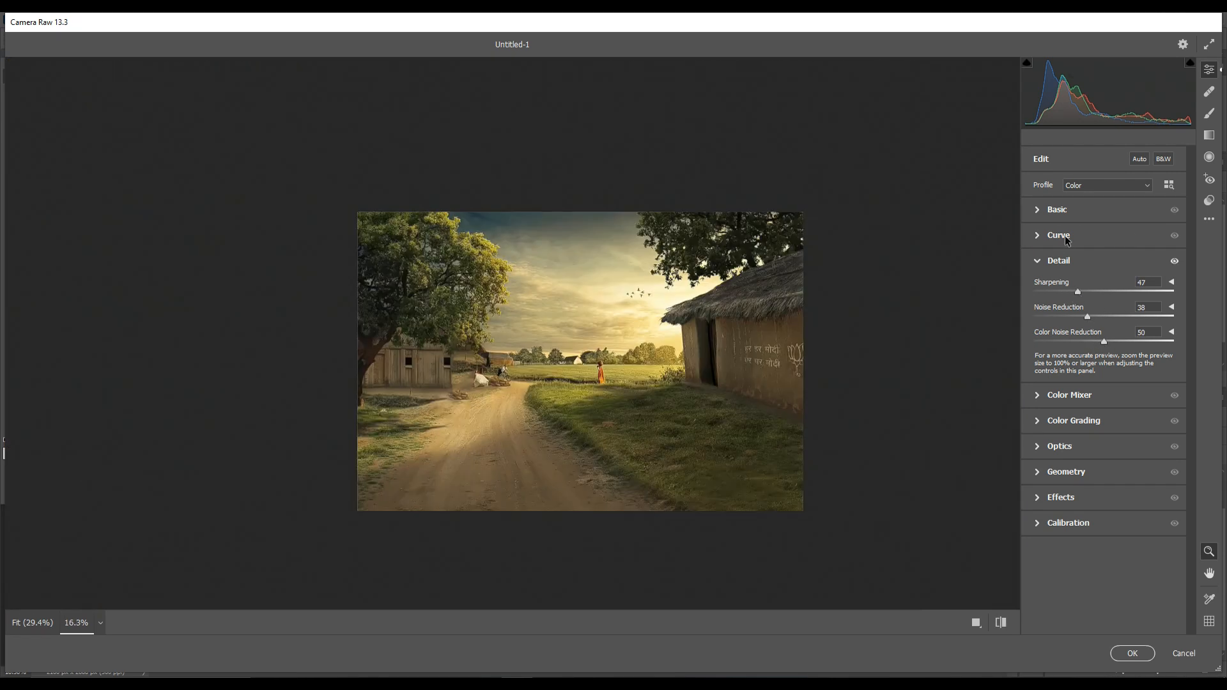
# Set the background's exposure to +0.55, contrast to +50, clarity to +48 and vibrance to +63, and apply the Camera Raw edits.
pyautogui.click(1071, 214)
pyautogui.click(1111, 311)
pyautogui.click(1139, 329)
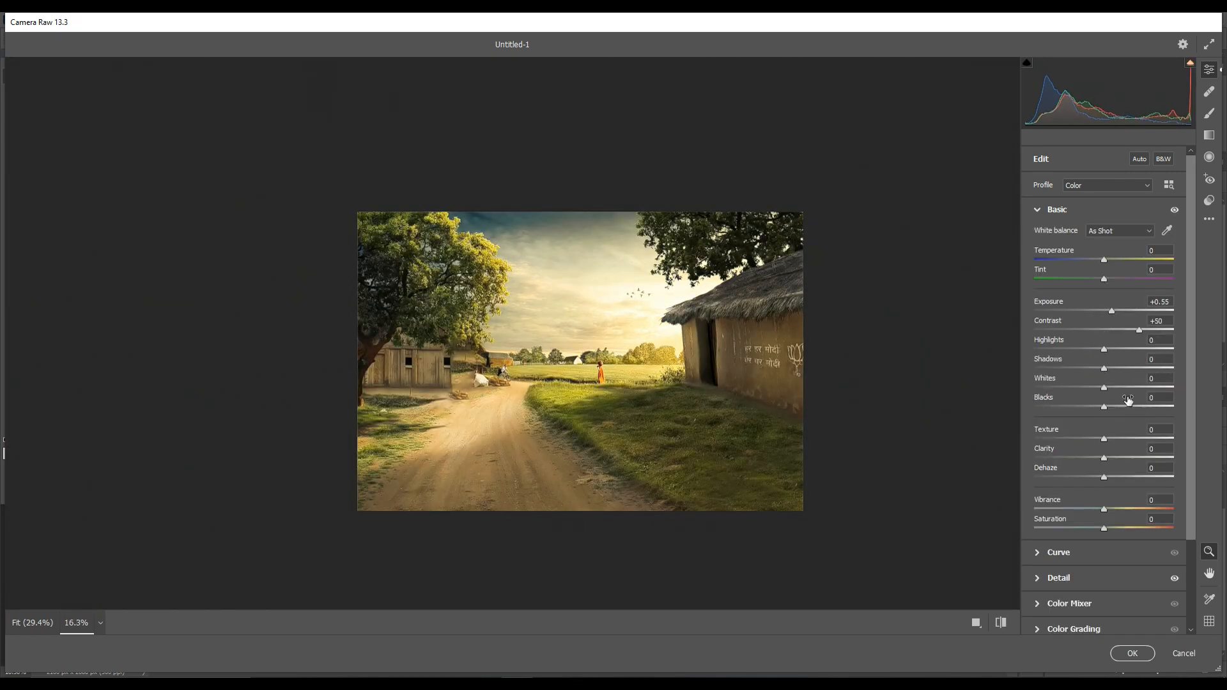
pyautogui.click(1136, 457)
pyautogui.click(1140, 510)
pyautogui.click(1148, 510)
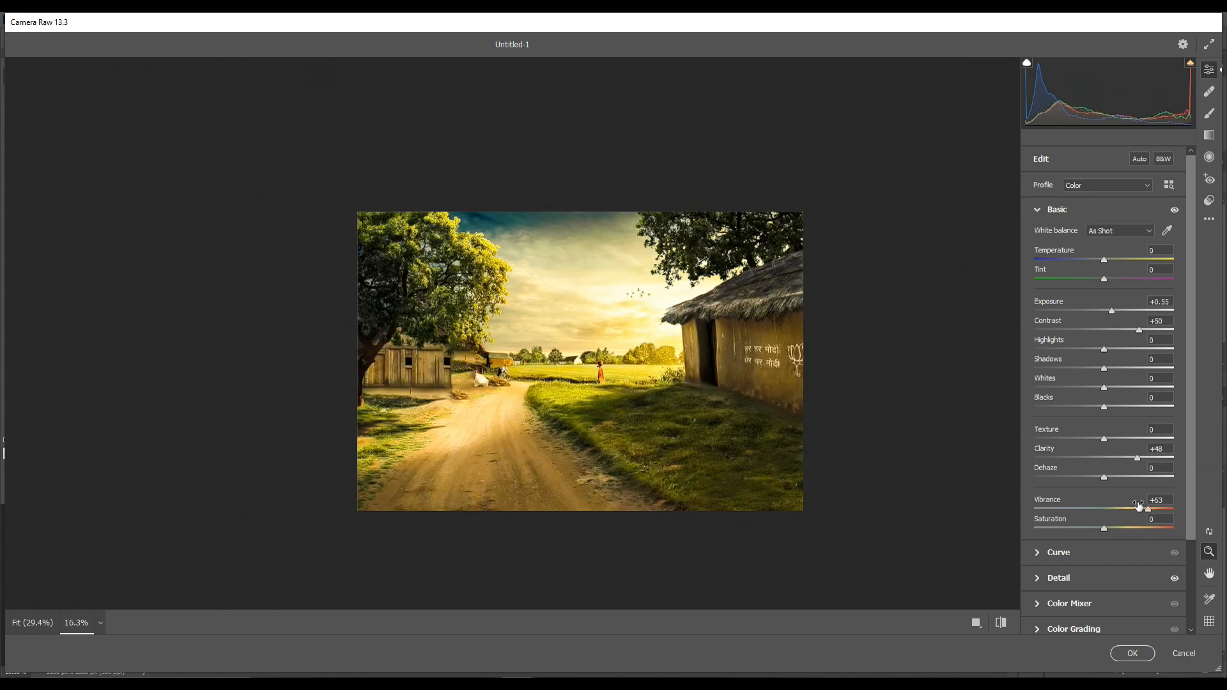
pyautogui.click(1132, 654)
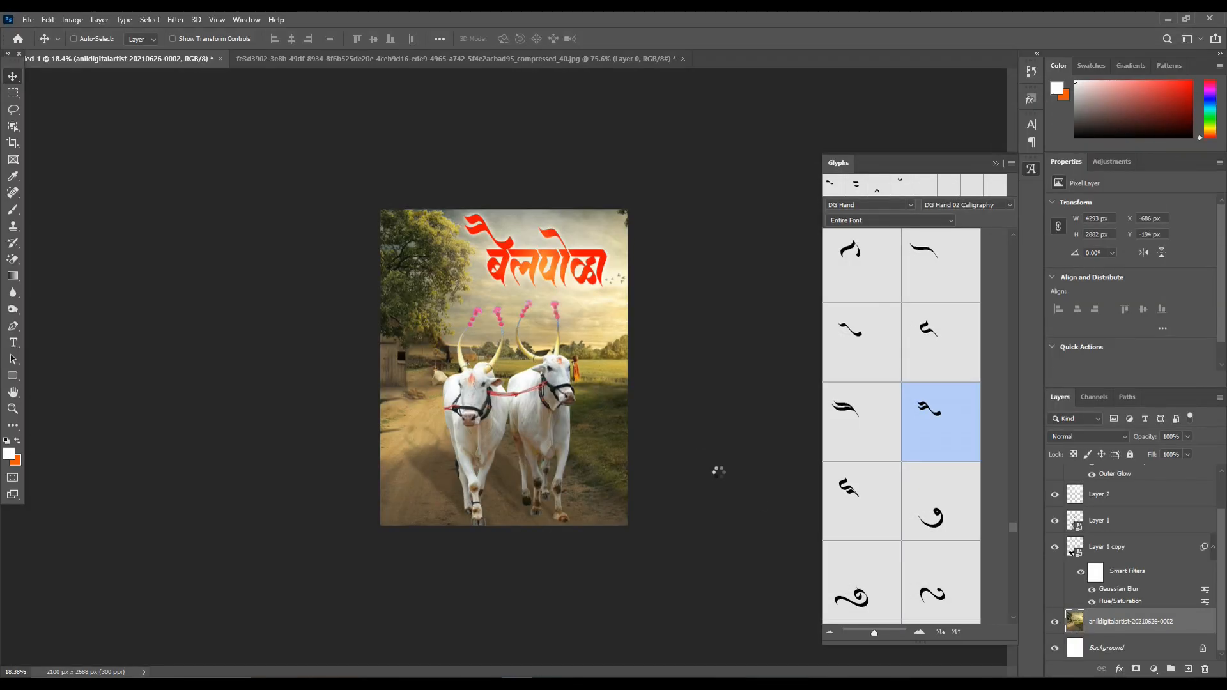
# Add a Color Lookup adjustment layer directly above the village background layer.
pyautogui.scroll(3, 589, 332)
pyautogui.scroll(-2, 585, 380)
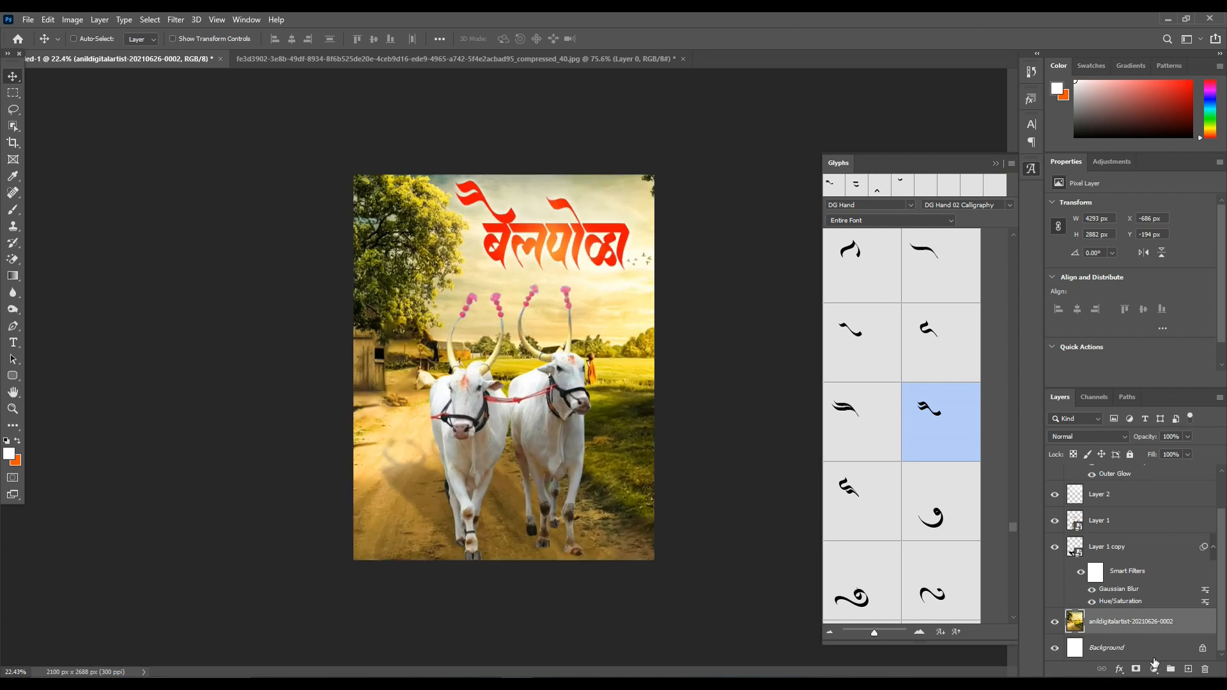
pyautogui.click(1147, 671)
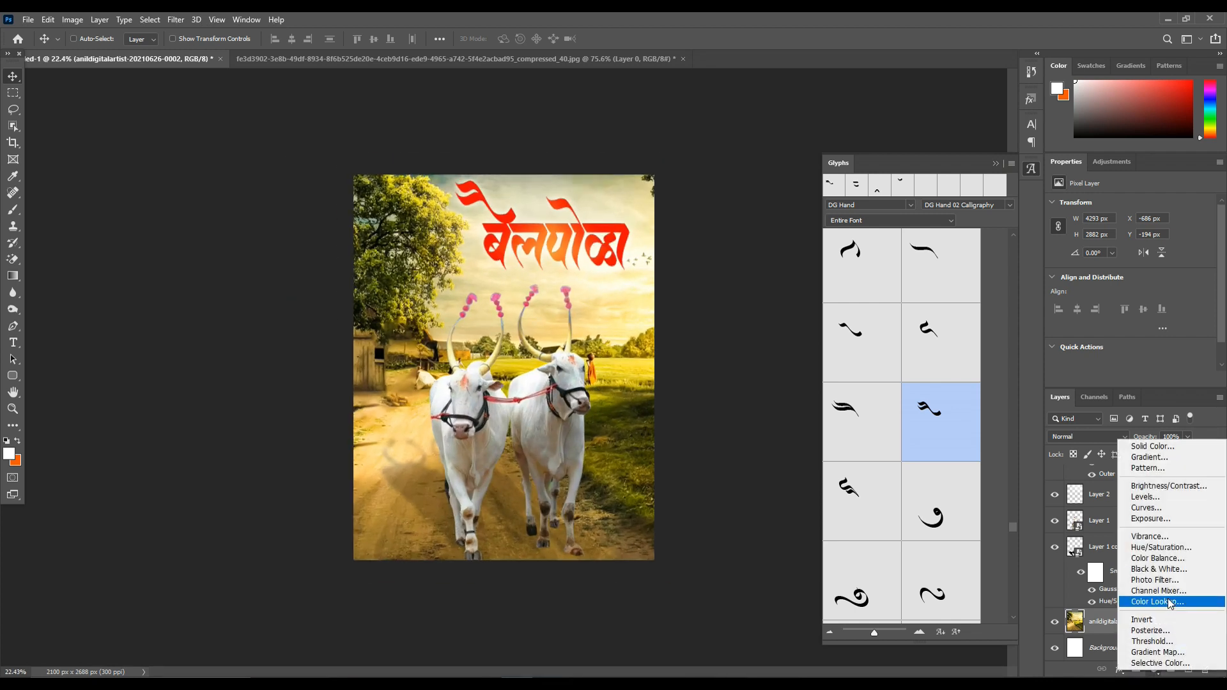
pyautogui.click(1168, 602)
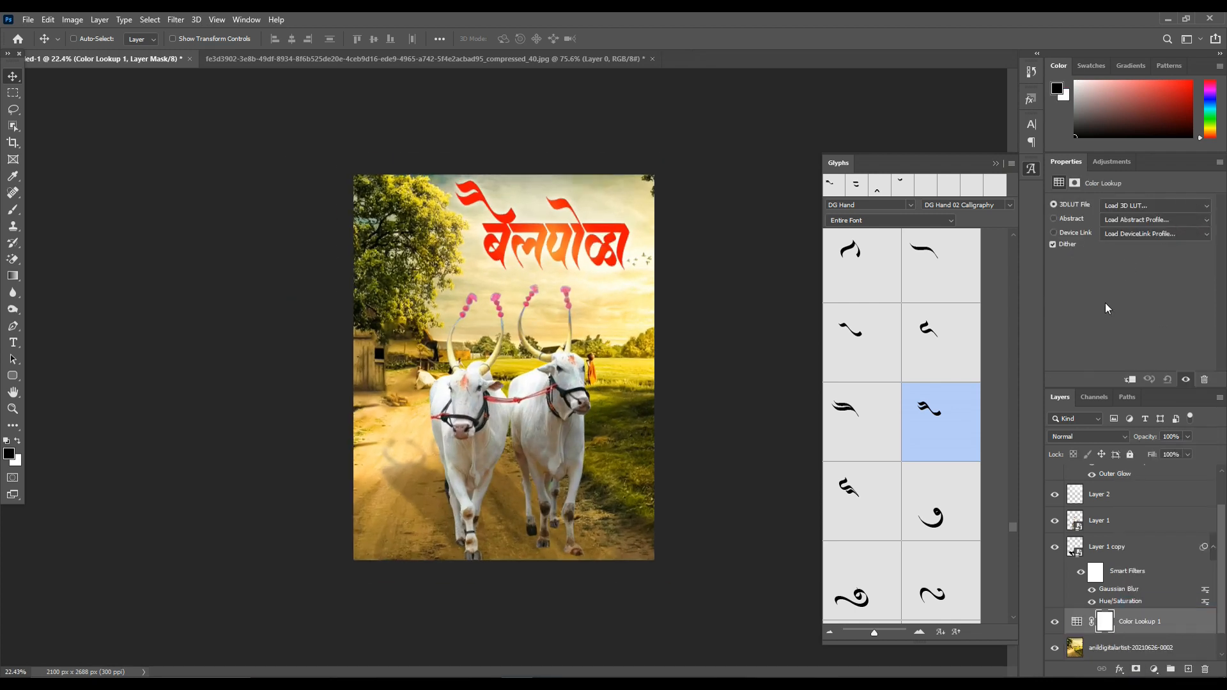
# Go through the 3D LUT presets of the Color Lookup adjustment and choose filmstock_50.3dl.
pyautogui.click(1128, 206)
pyautogui.click(1125, 206)
pyautogui.press('Down')
pyautogui.press('Down')
pyautogui.press('Down')
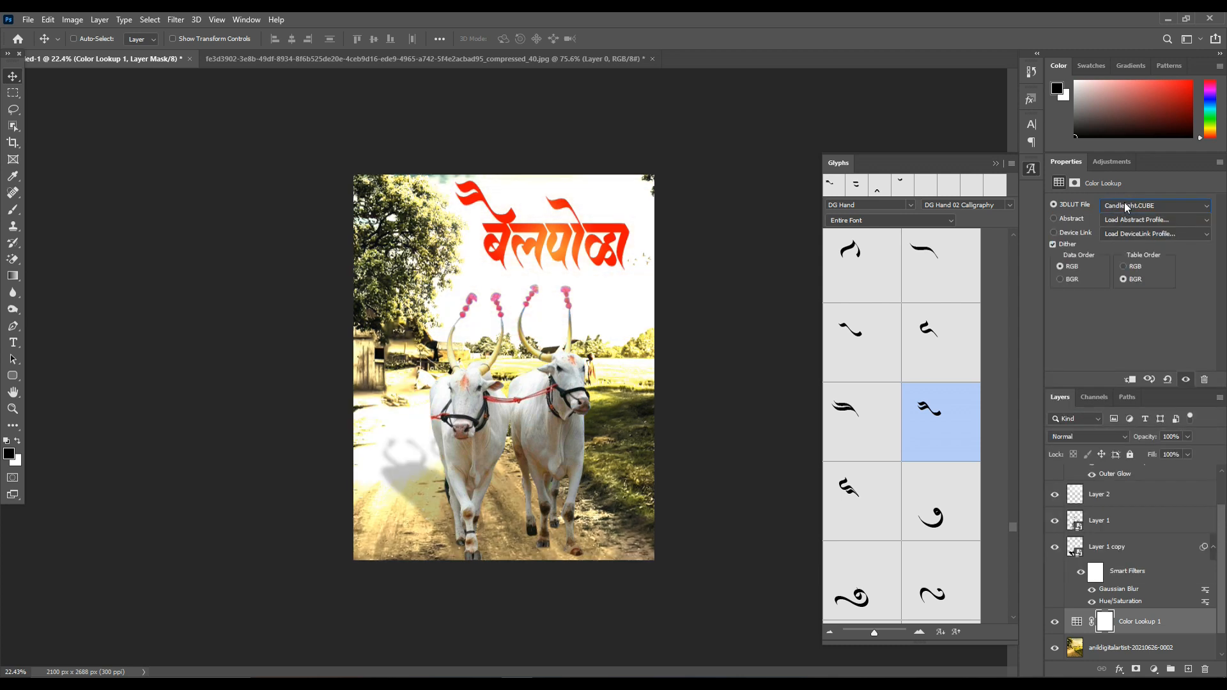
pyautogui.press('Up')
pyautogui.press('Down')
pyautogui.press('Down')
pyautogui.press('Down')
pyautogui.press('Down')
pyautogui.press('Down')
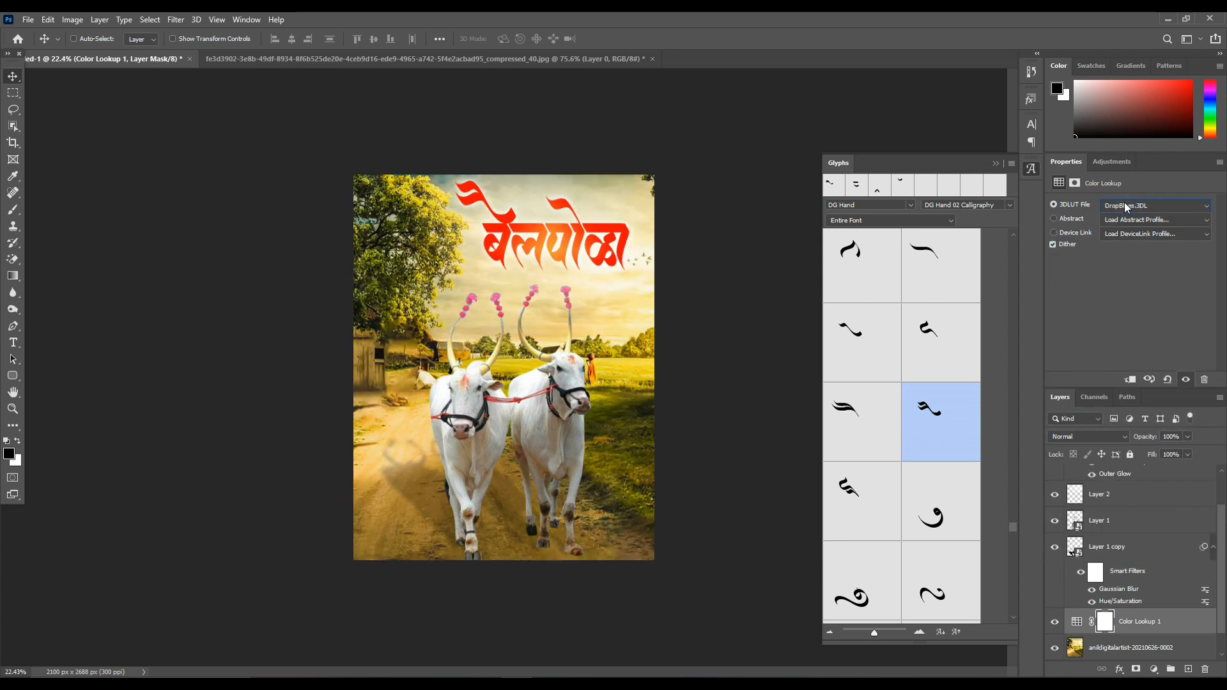
pyautogui.press('Down')
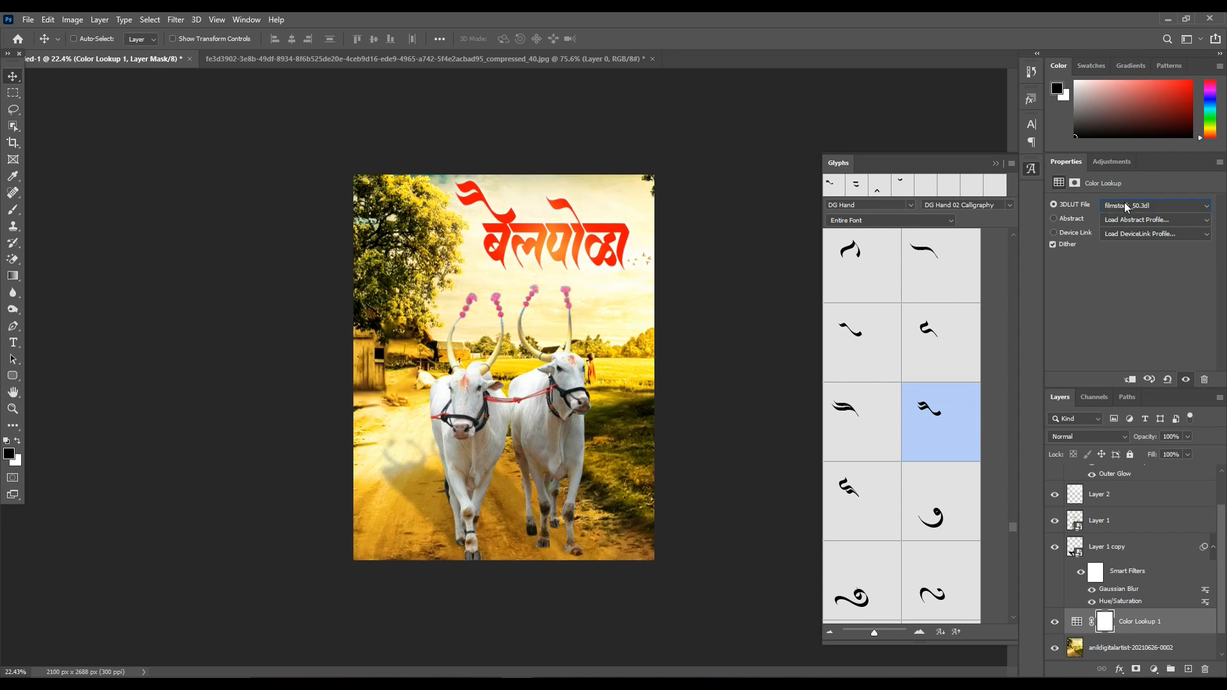
# Open the oxen layer (Layer 1) in Camera Raw and set contrast to +51 and clarity to +68.
pyautogui.scroll(2, 1142, 544)
pyautogui.click(1133, 480)
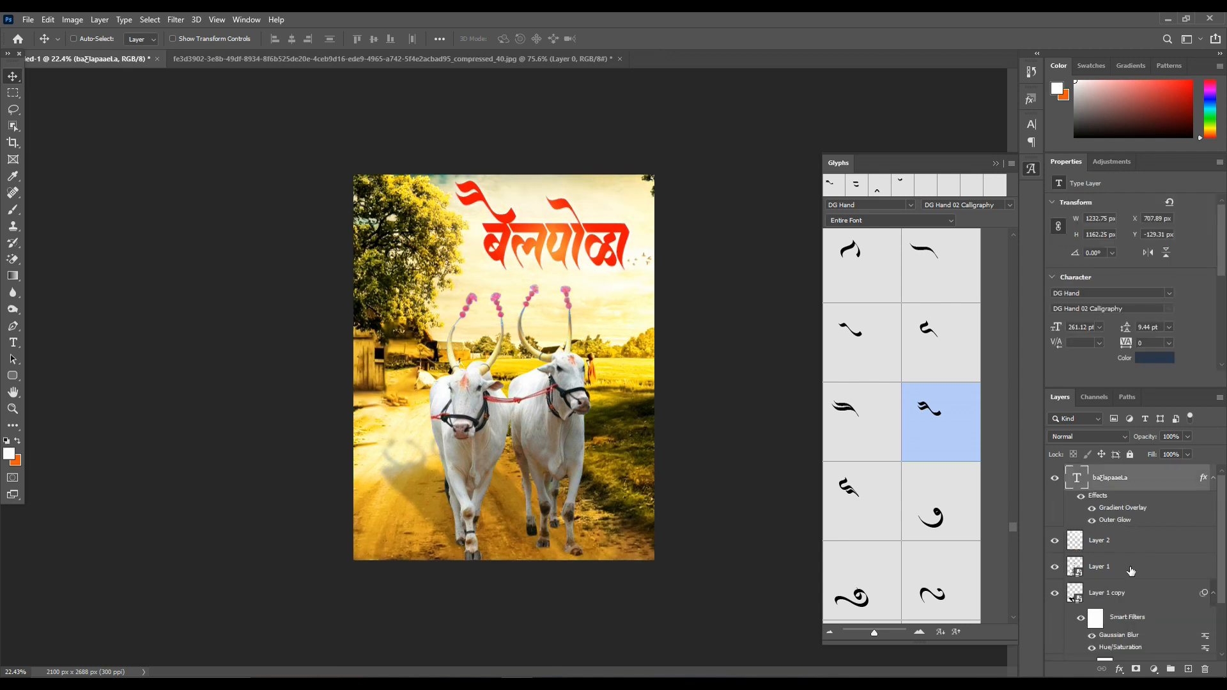
pyautogui.click(1131, 571)
pyautogui.scroll(-4, 595, 332)
pyautogui.scroll(7, 543, 307)
pyautogui.click(176, 19)
pyautogui.click(211, 95)
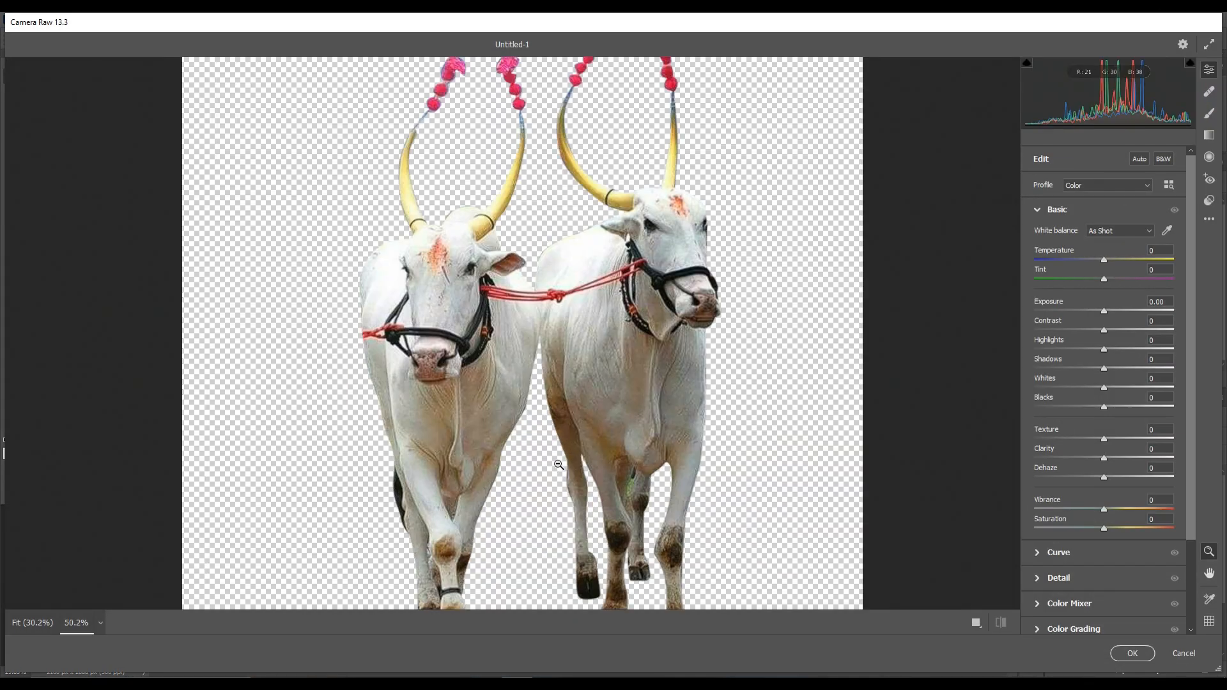
pyautogui.moveTo(1102, 313); pyautogui.dragTo(1139, 329)
pyautogui.moveTo(1137, 458); pyautogui.dragTo(1151, 457)
pyautogui.scroll(-2, 719, 355)
# Increase the sharpening of the oxen in Camera Raw and check the detail up close.
pyautogui.click(1062, 577)
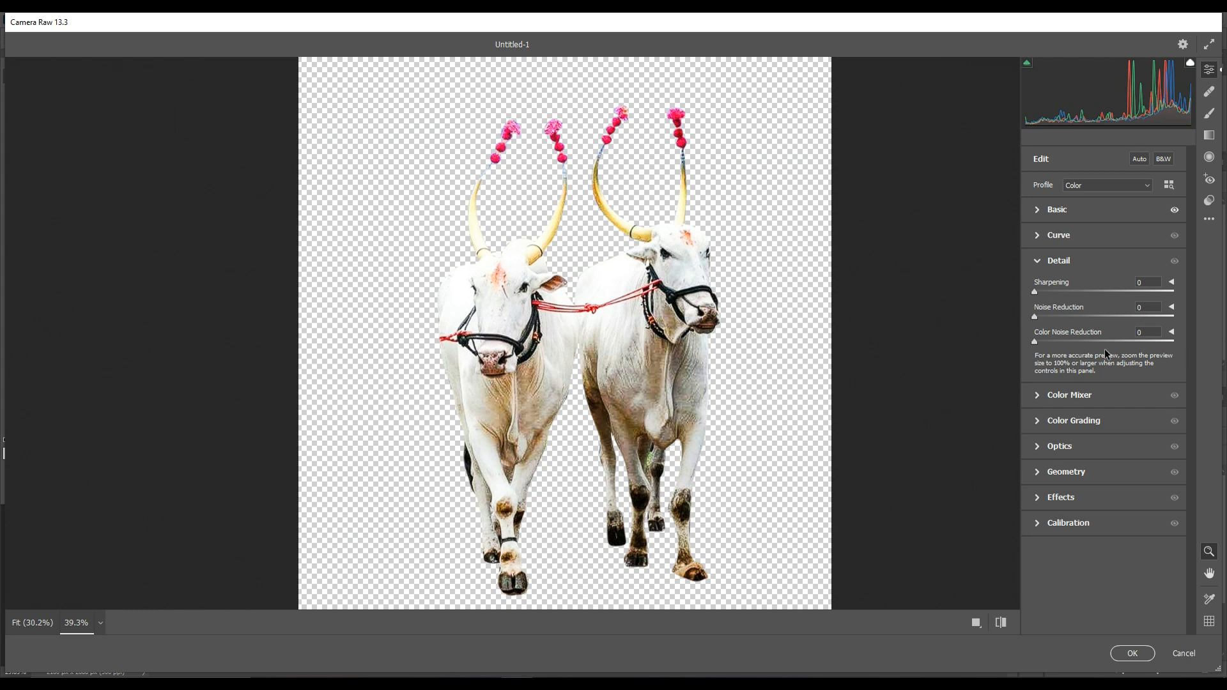
pyautogui.click(1072, 291)
pyautogui.moveTo(792, 368); pyautogui.dragTo(709, 377)
# Raise the exposure of the oxen in Camera Raw and apply the edits to the layer.
pyautogui.click(1054, 206)
pyautogui.moveTo(736, 334); pyautogui.dragTo(818, 334)
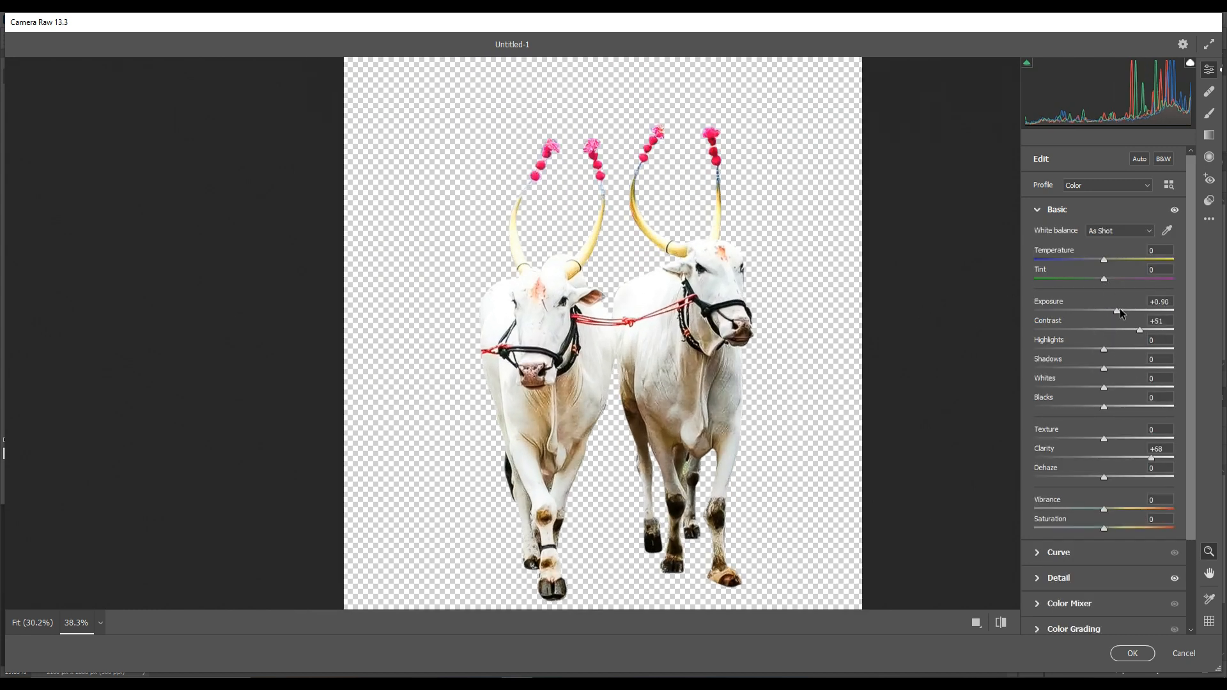
pyautogui.moveTo(1119, 308); pyautogui.dragTo(1125, 308)
pyautogui.click(1131, 653)
# Rasterize the oxen layer and shade the animals' midtones with the Burn tool at 50% exposure.
pyautogui.moveTo(735, 455); pyautogui.dragTo(652, 458)
pyautogui.click(11, 312)
pyautogui.click(554, 408)
pyautogui.click(582, 274)
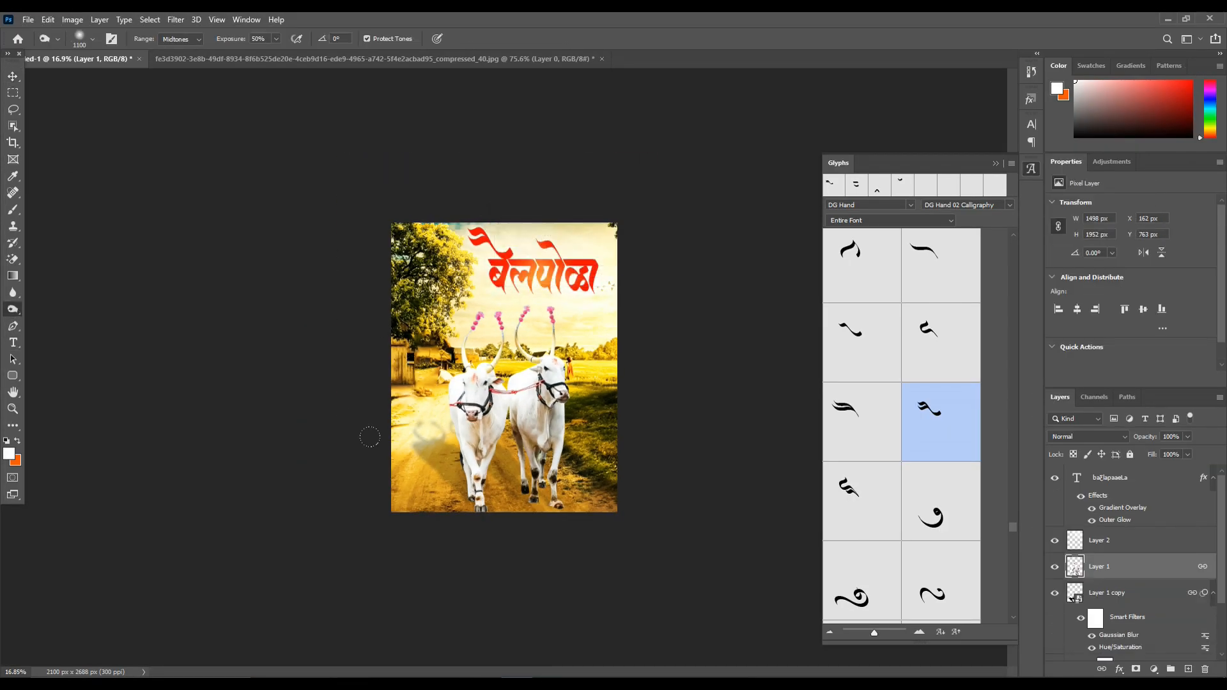
pyautogui.moveTo(470, 329); pyautogui.dragTo(572, 513)
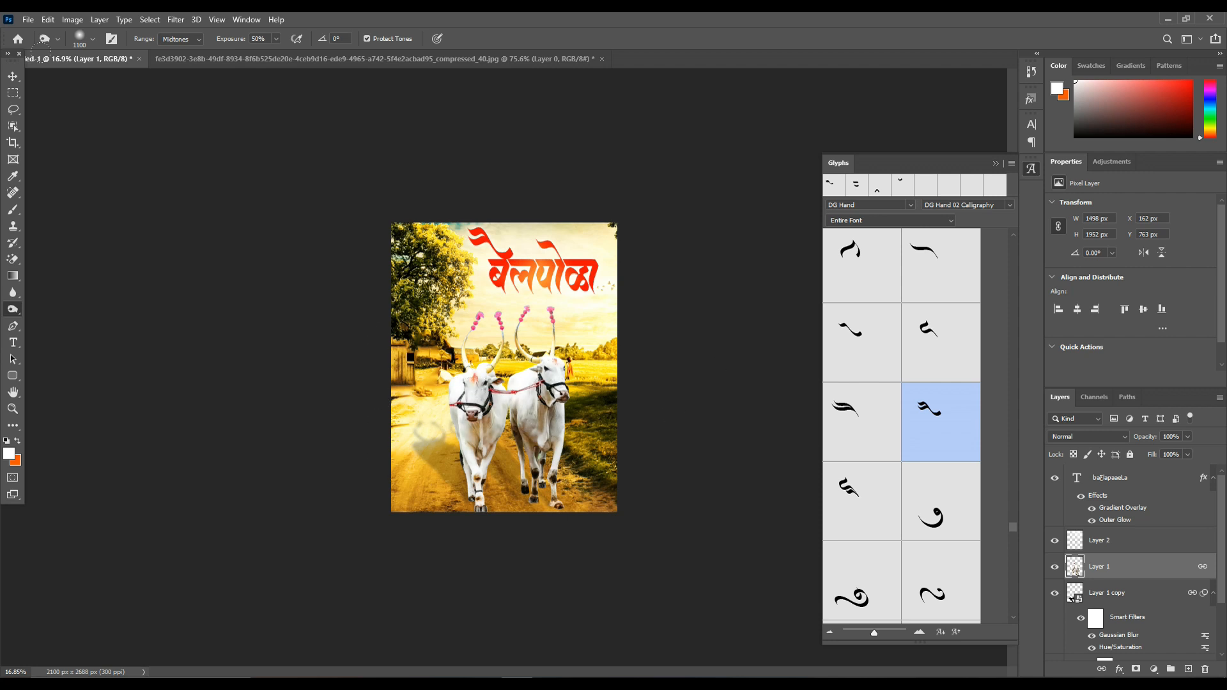
# Select the बैलपोळा title layer and open its Gradient Overlay gradient for editing.
pyautogui.click(12, 81)
pyautogui.scroll(12, 569, 307)
pyautogui.moveTo(548, 185); pyautogui.dragTo(529, 258)
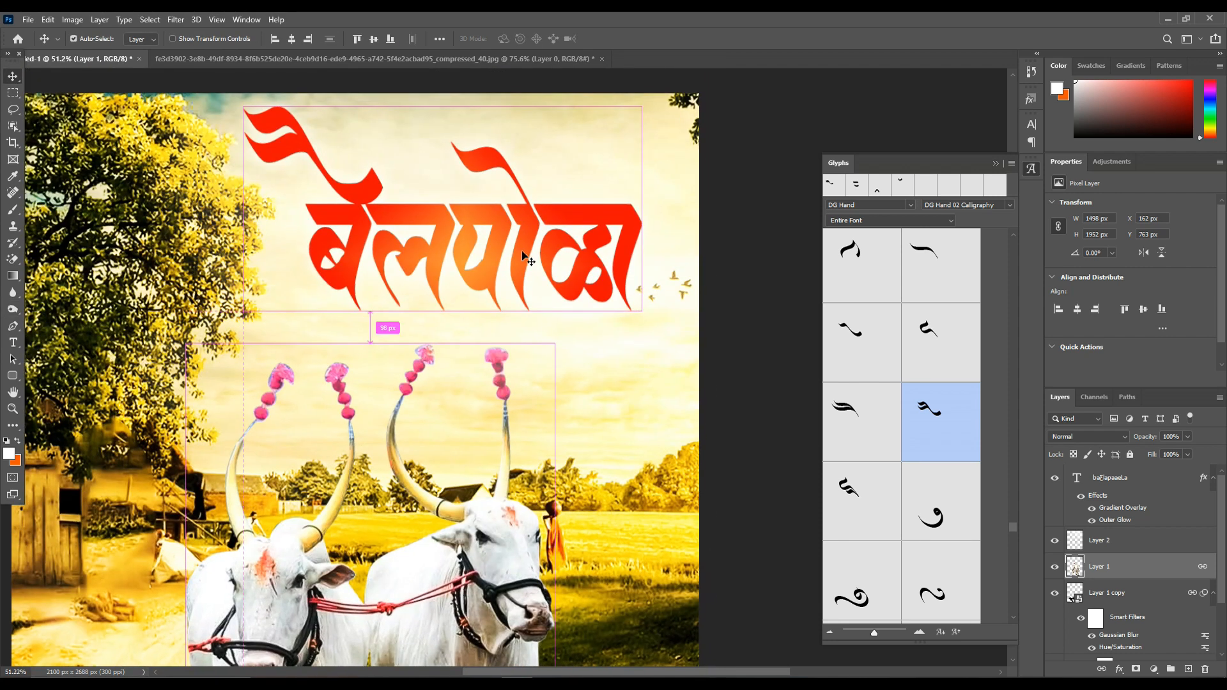
pyautogui.keyDown('ctrl'); pyautogui.click(527, 256); pyautogui.keyUp('ctrl')
pyautogui.scroll(-6, 585, 295)
pyautogui.scroll(-3, 585, 295)
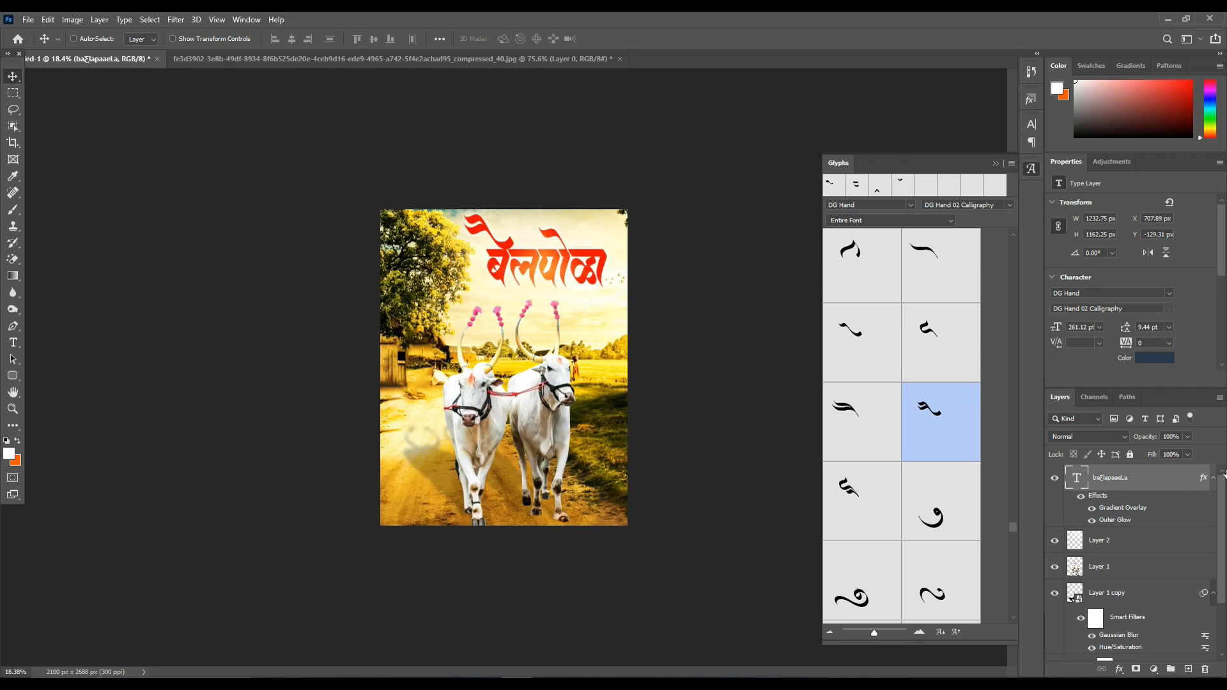
pyautogui.doubleClick(1202, 485)
pyautogui.click(766, 298)
pyautogui.click(961, 184)
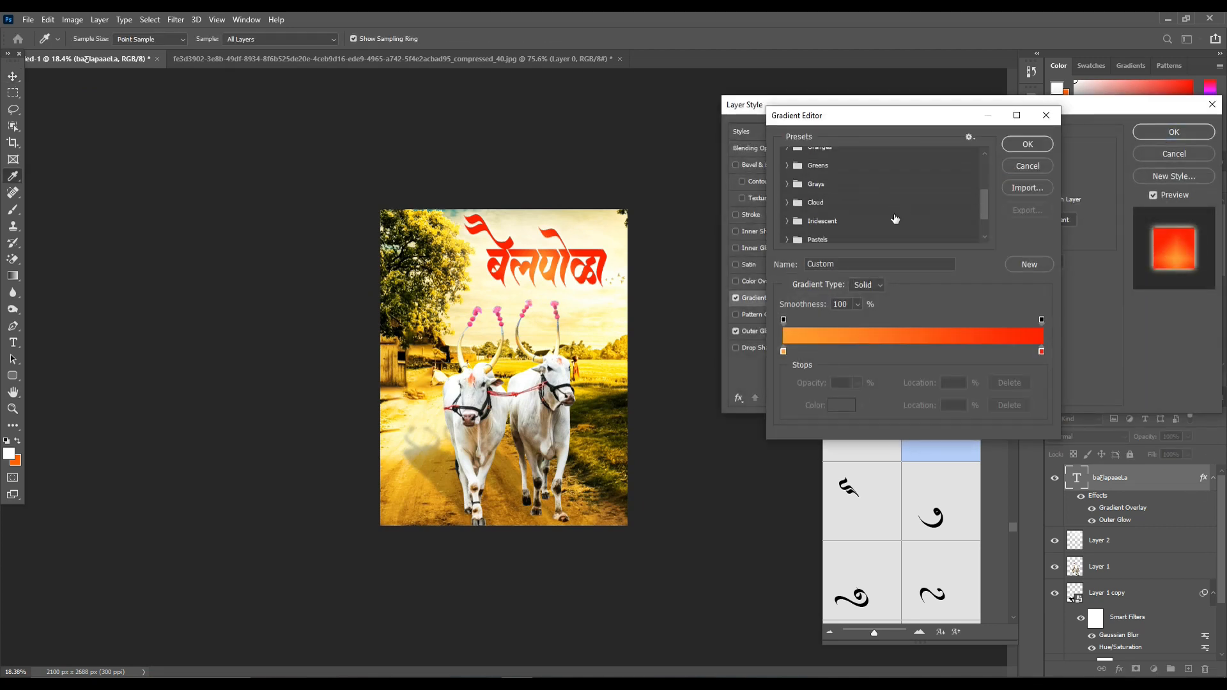
# Try a blue-to-green preset and then the Gray, White preset on the title's gradient overlay.
pyautogui.scroll(-2, 945, 189)
pyautogui.click(907, 197)
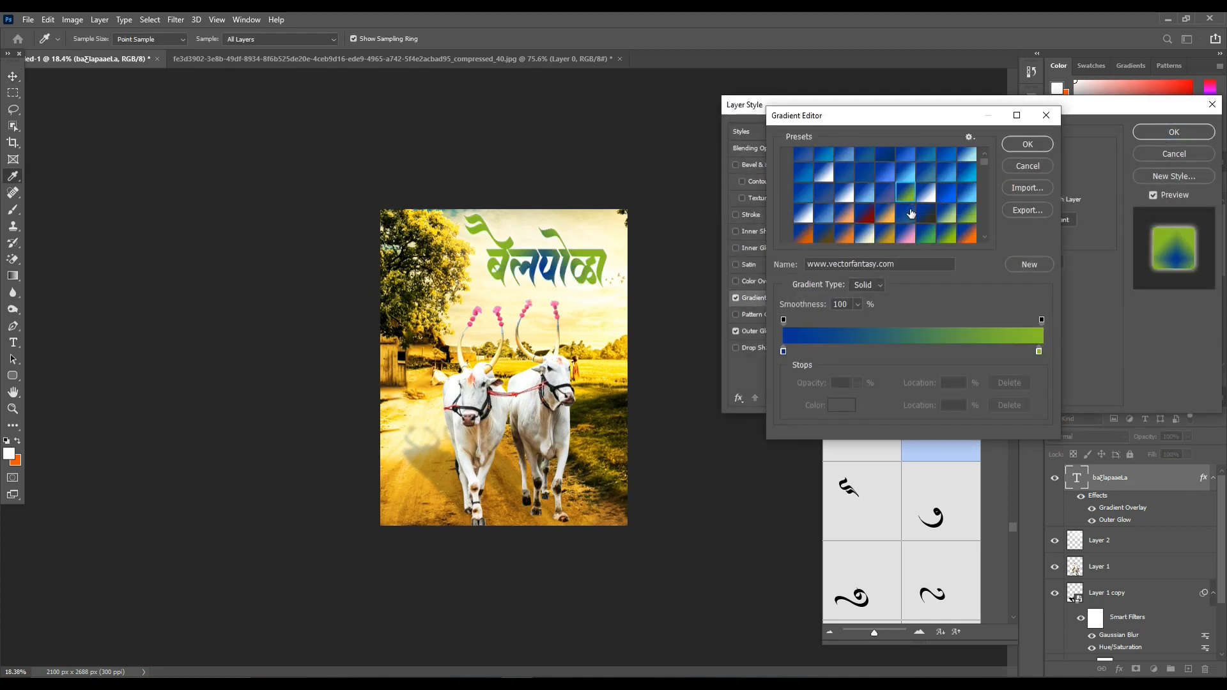
pyautogui.scroll(-1, 910, 211)
pyautogui.click(928, 216)
pyautogui.click(1019, 151)
pyautogui.click(1014, 263)
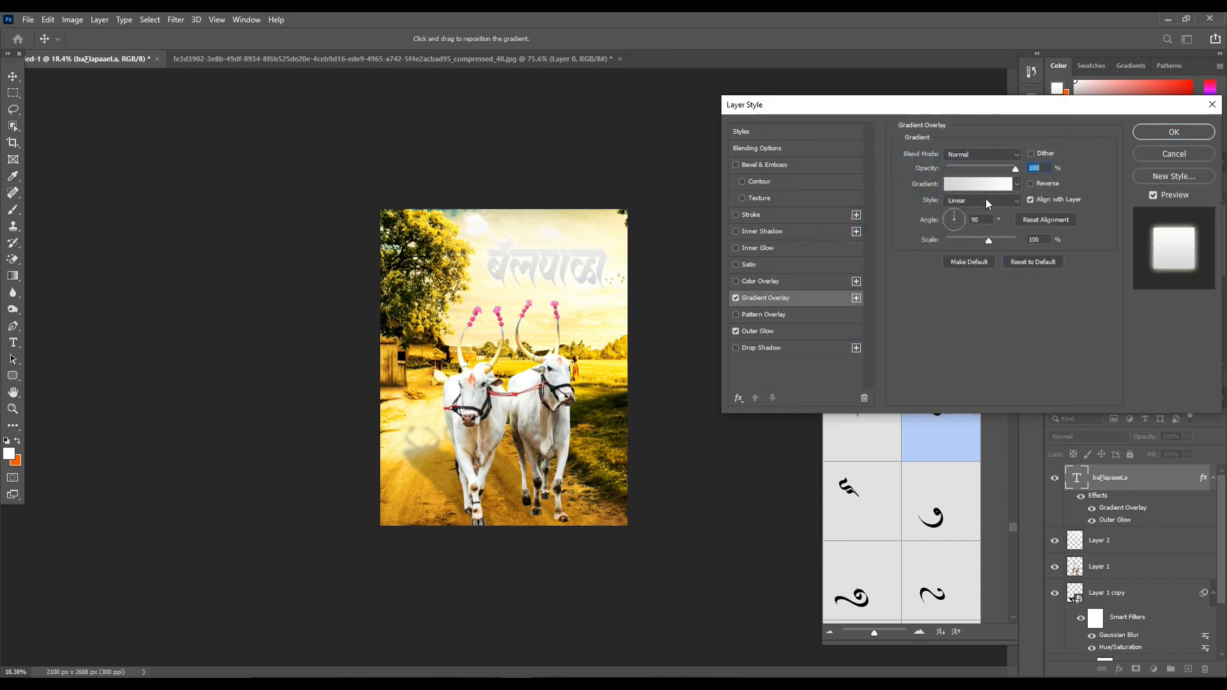
# Reopen the title's overlay gradient and try the Tritoma and Windlashed presets.
pyautogui.click(973, 185)
pyautogui.moveTo(986, 175); pyautogui.dragTo(984, 223)
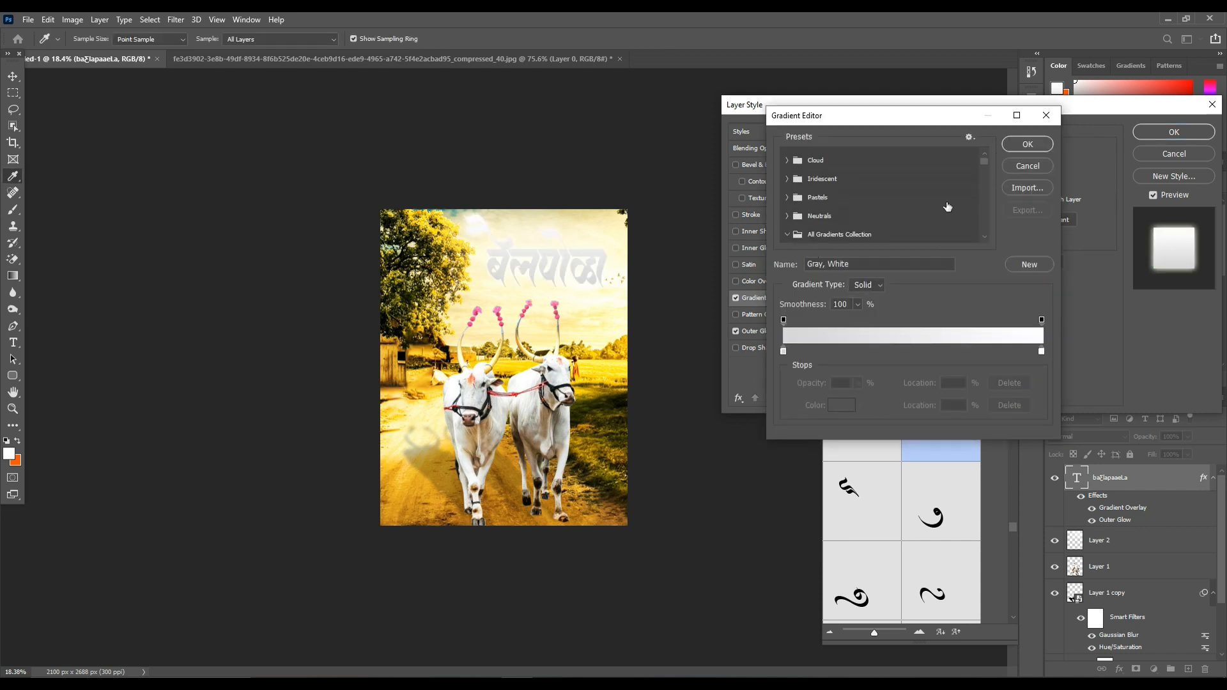
pyautogui.moveTo(981, 164); pyautogui.dragTo(981, 175)
pyautogui.click(927, 203)
pyautogui.scroll(-3, 943, 207)
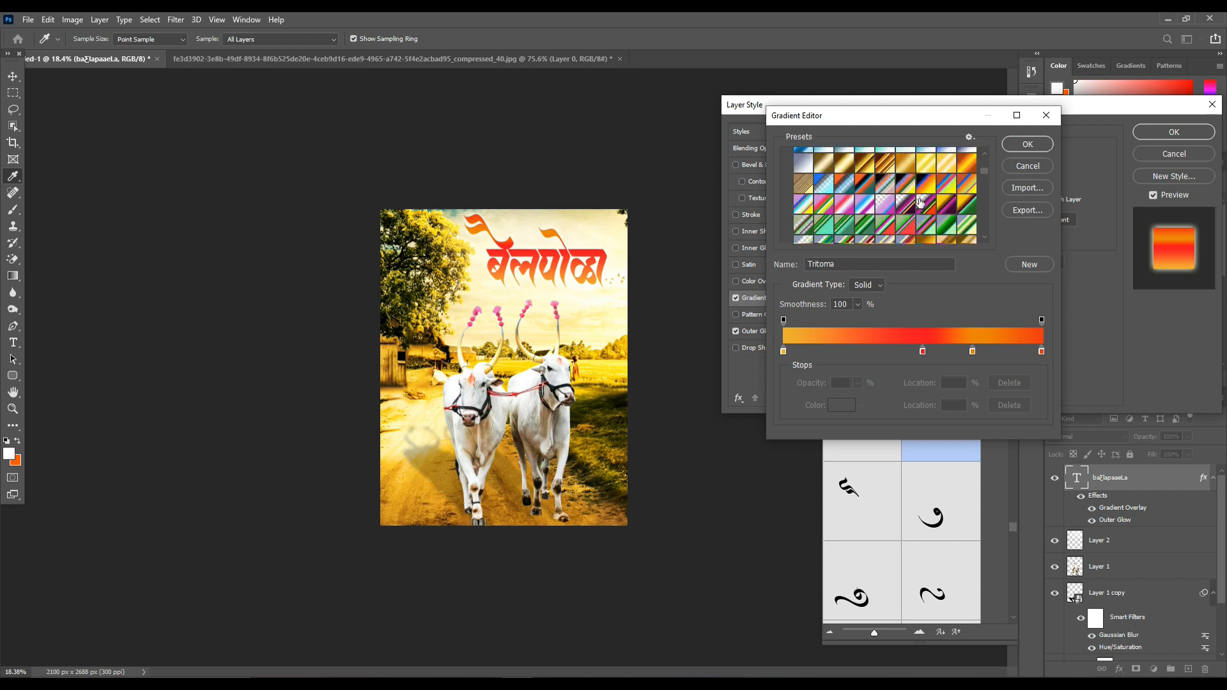
pyautogui.click(946, 214)
pyautogui.click(947, 193)
pyautogui.scroll(-5, 892, 205)
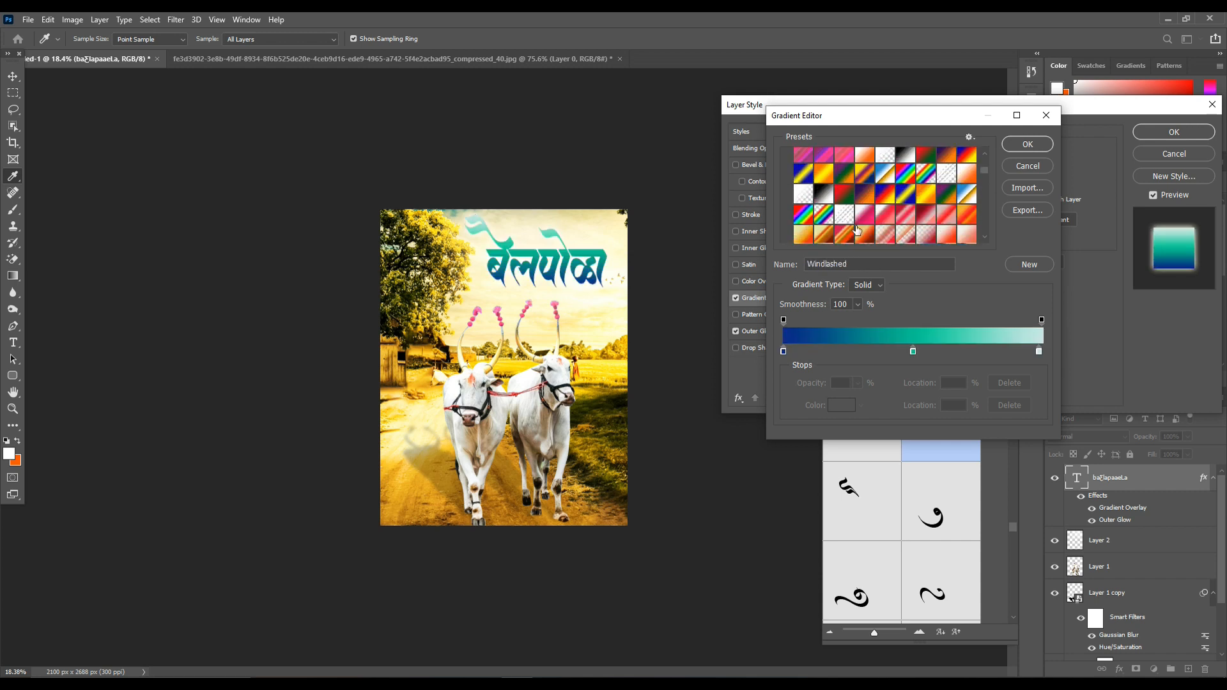
# Try the Blue, Yellow, Blue and ES Vintage 29 gradient presets on the title.
pyautogui.click(847, 240)
pyautogui.click(865, 236)
pyautogui.click(905, 235)
pyautogui.scroll(10, 933, 226)
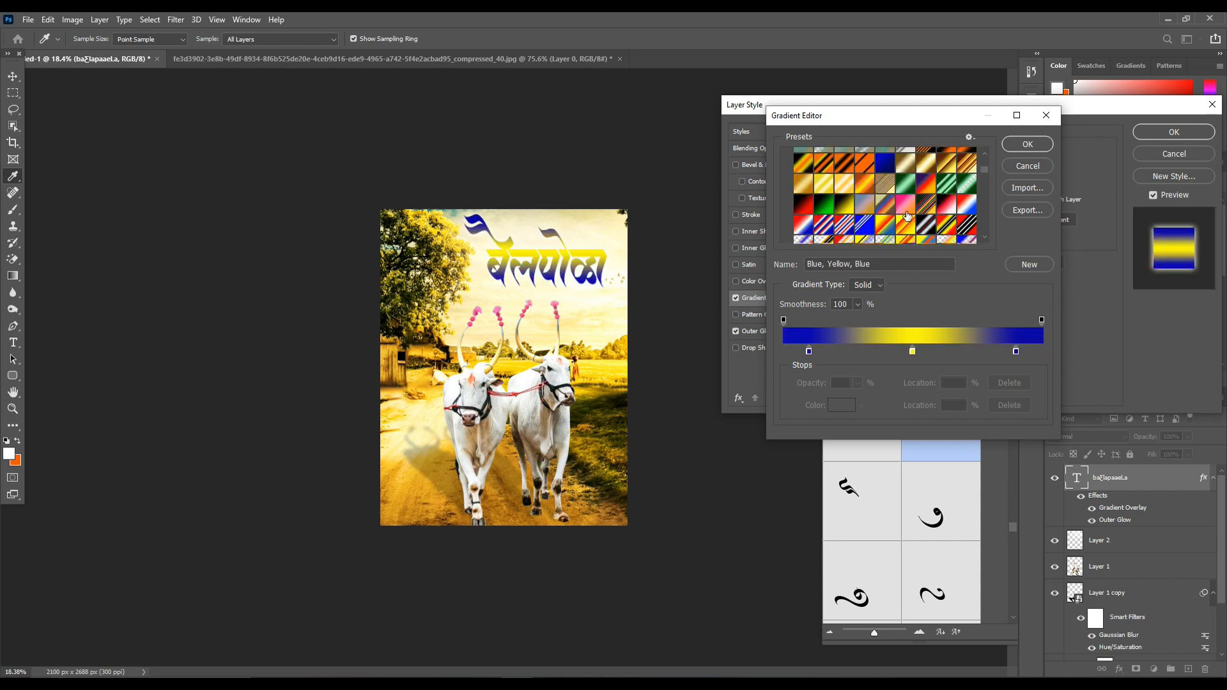
pyautogui.scroll(3, 910, 206)
pyautogui.click(895, 204)
pyautogui.scroll(5, 889, 204)
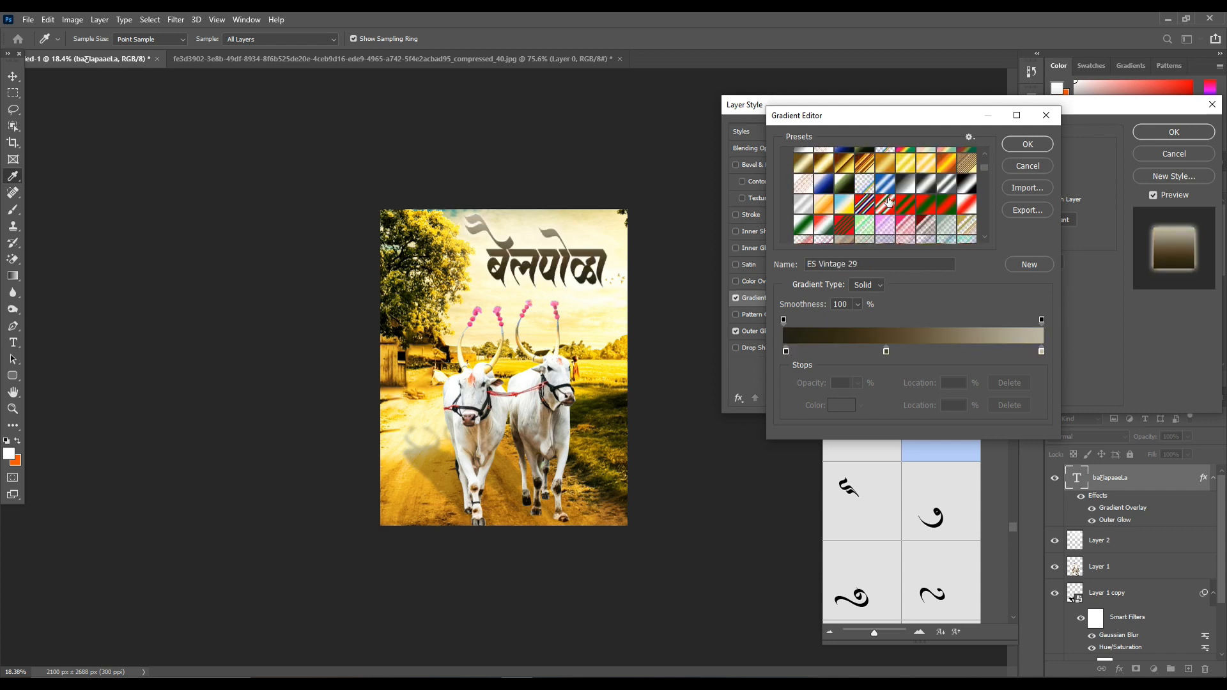
# Try the Red, Violet, Yellow-Green gradient preset on the title.
pyautogui.scroll(4, 889, 204)
pyautogui.click(891, 205)
pyautogui.click(905, 207)
pyautogui.click(901, 211)
pyautogui.scroll(7, 899, 211)
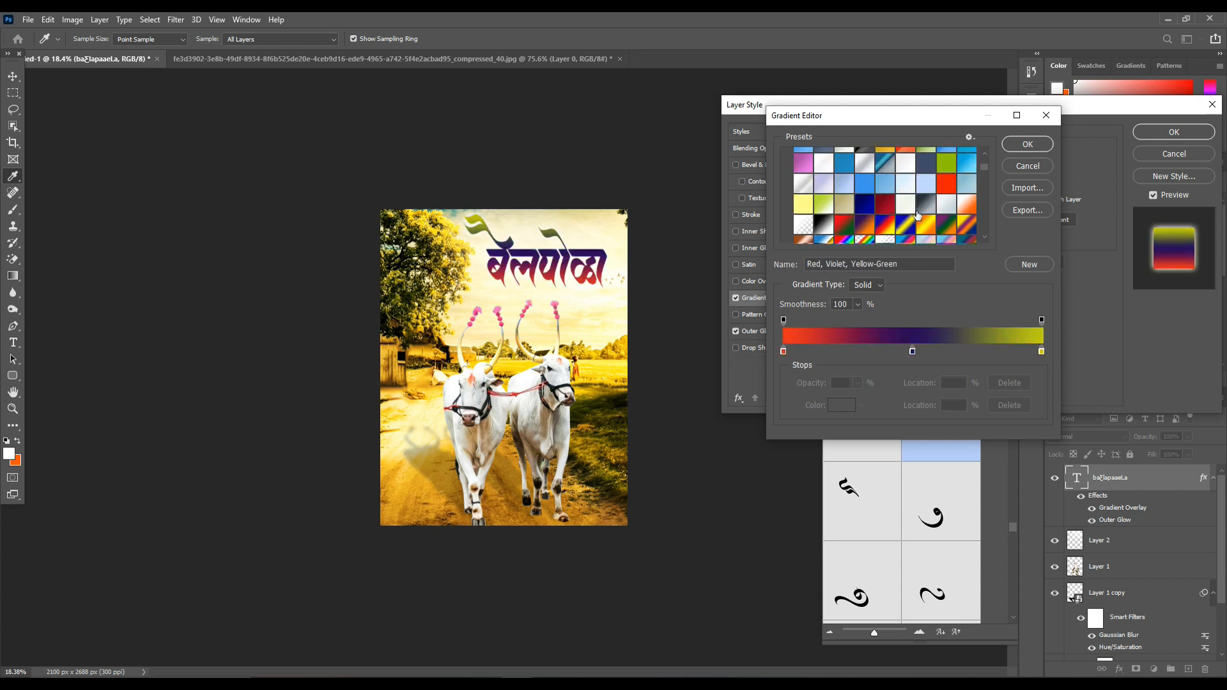
pyautogui.scroll(5, 899, 211)
pyautogui.moveTo(988, 168); pyautogui.dragTo(987, 164)
pyautogui.click(903, 211)
pyautogui.click(890, 186)
pyautogui.click(928, 169)
pyautogui.click(928, 191)
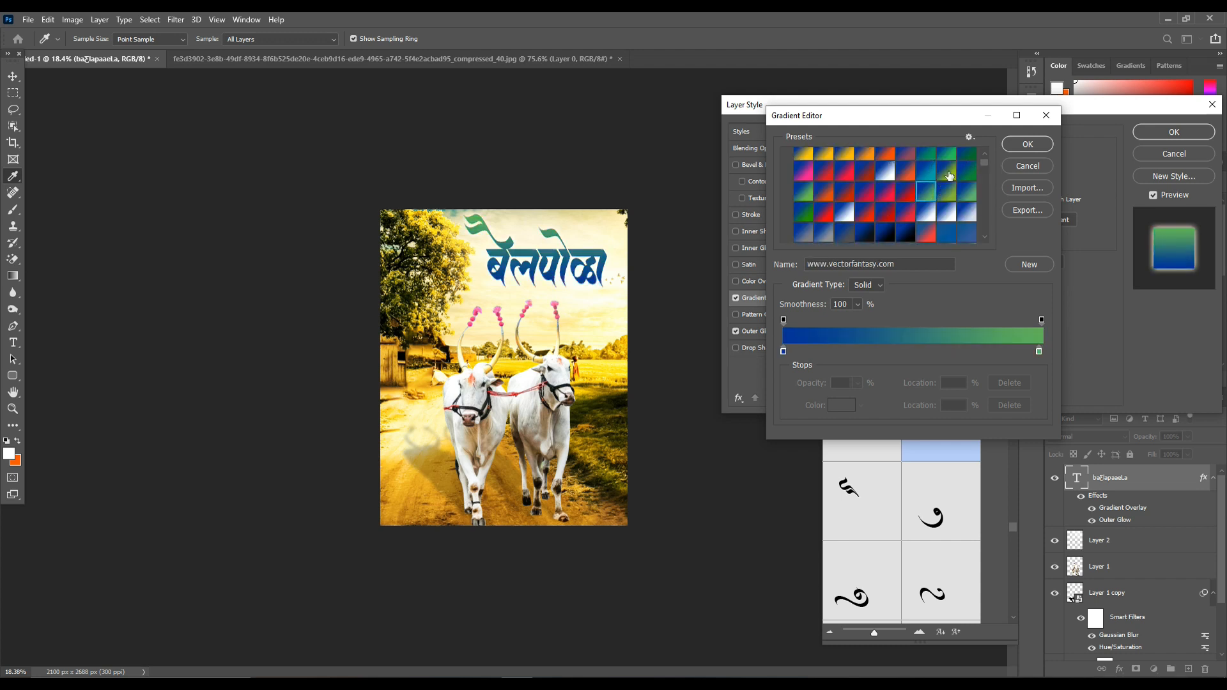
pyautogui.click(949, 175)
pyautogui.scroll(2, 911, 220)
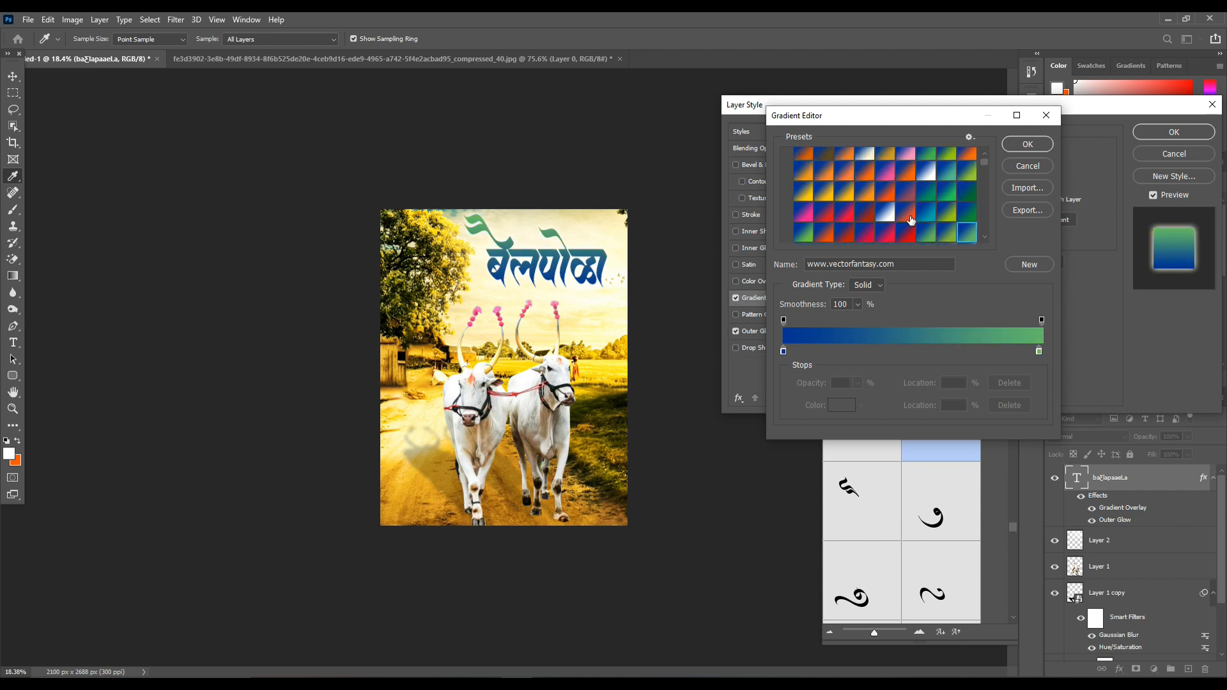
pyautogui.click(946, 191)
pyautogui.scroll(2, 906, 228)
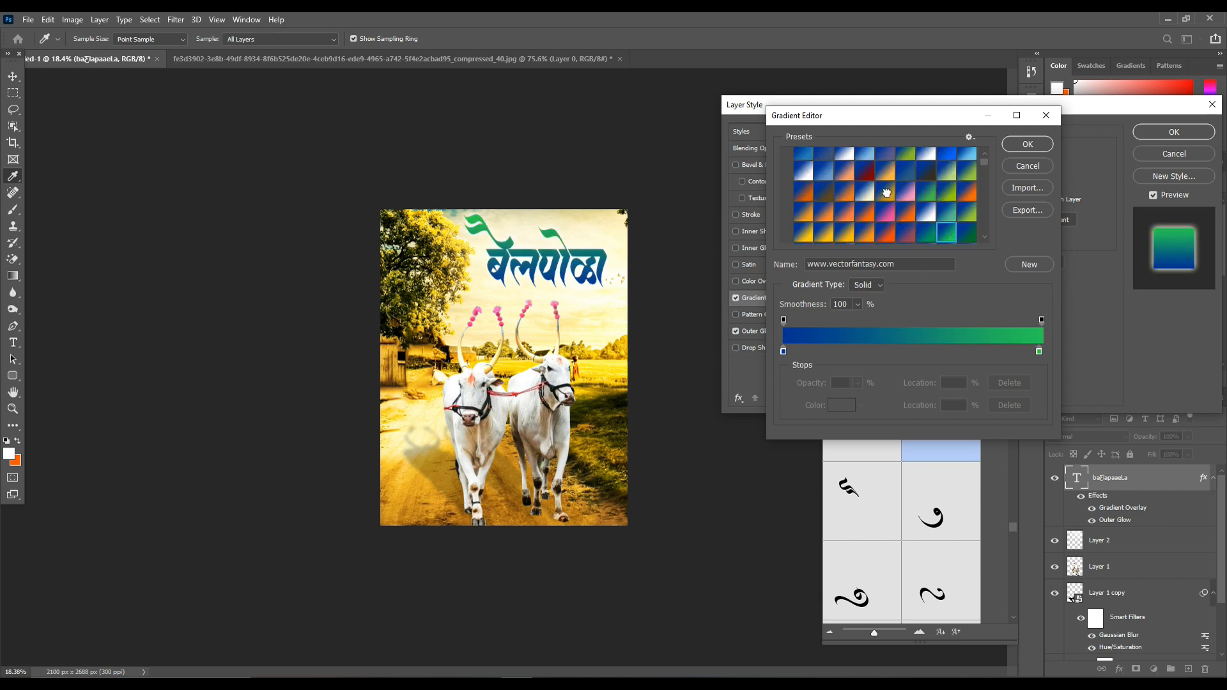
pyautogui.click(886, 192)
pyautogui.scroll(5, 947, 216)
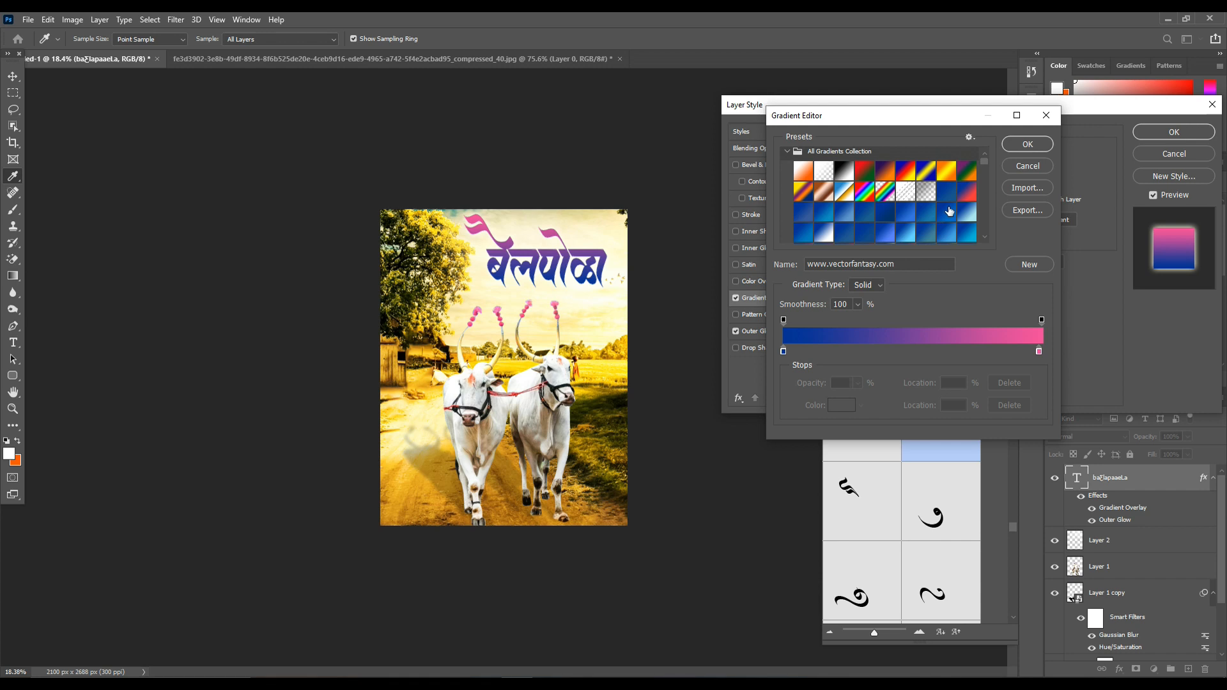
pyautogui.click(961, 192)
pyautogui.scroll(-5, 837, 186)
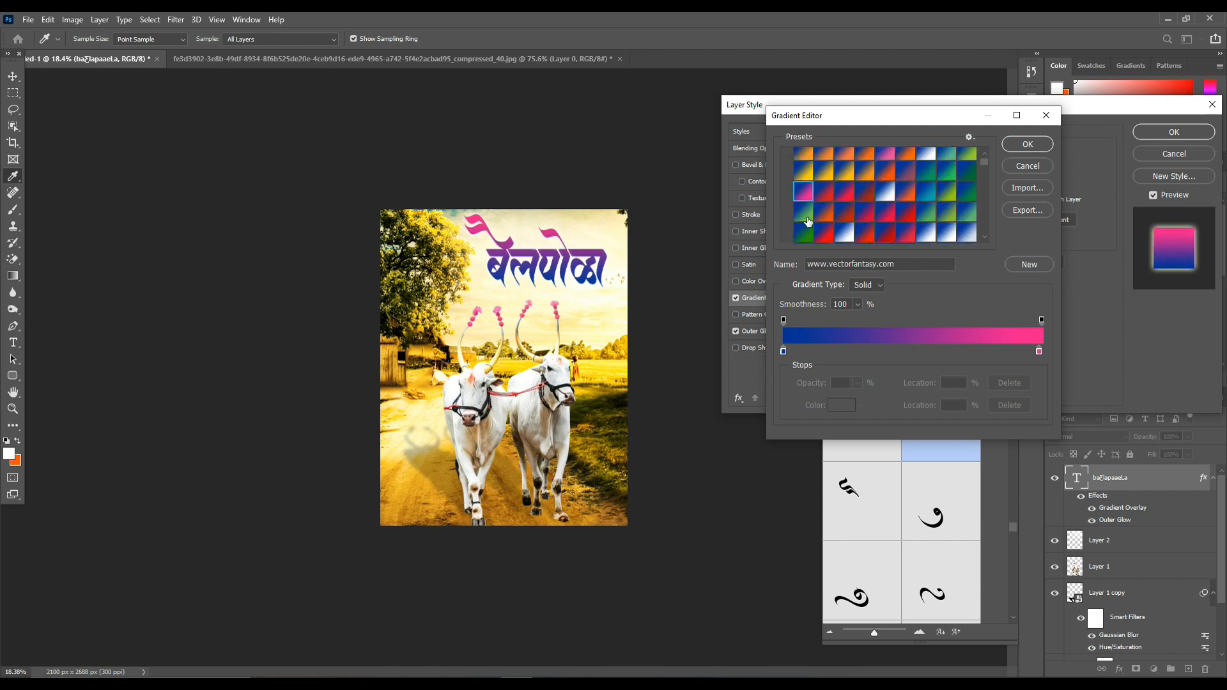
pyautogui.click(807, 217)
pyautogui.scroll(-3, 824, 228)
pyautogui.click(1025, 152)
pyautogui.click(1180, 136)
pyautogui.scroll(6, 556, 281)
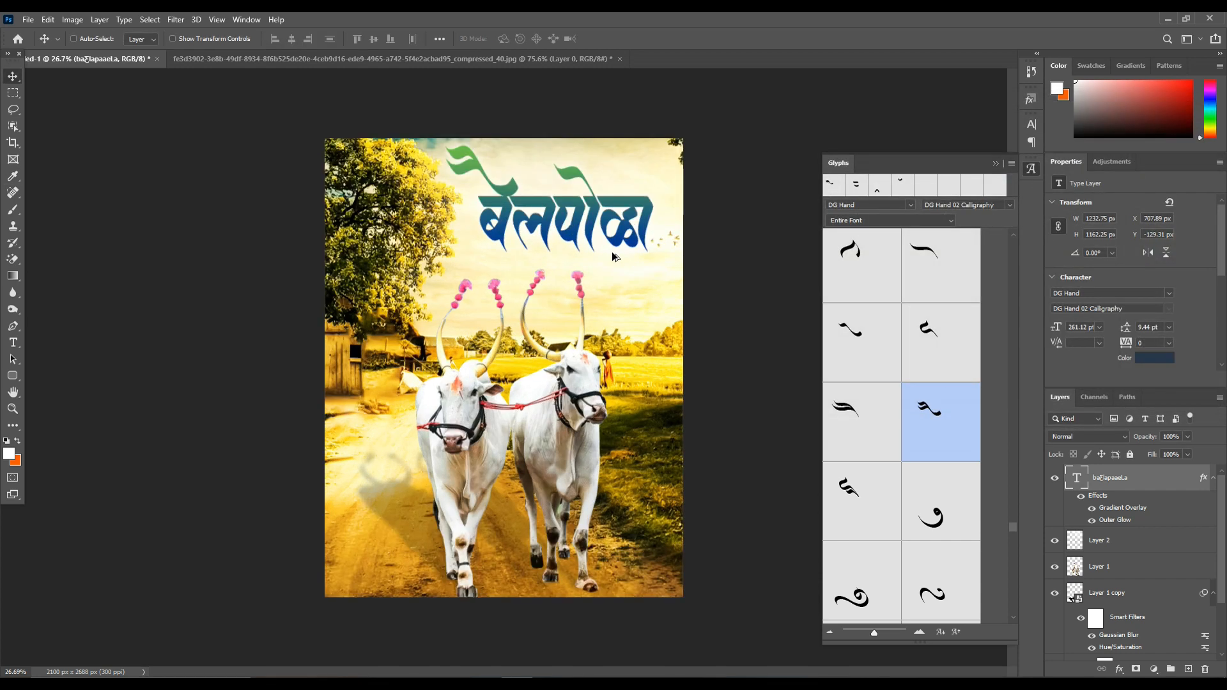
# Start a new text layer over the poster and switch to the ShreeDev 0714 to Unicode converter in the browser.
pyautogui.click(12, 343)
pyautogui.scroll(-3, 371, 377)
pyautogui.click(372, 378)
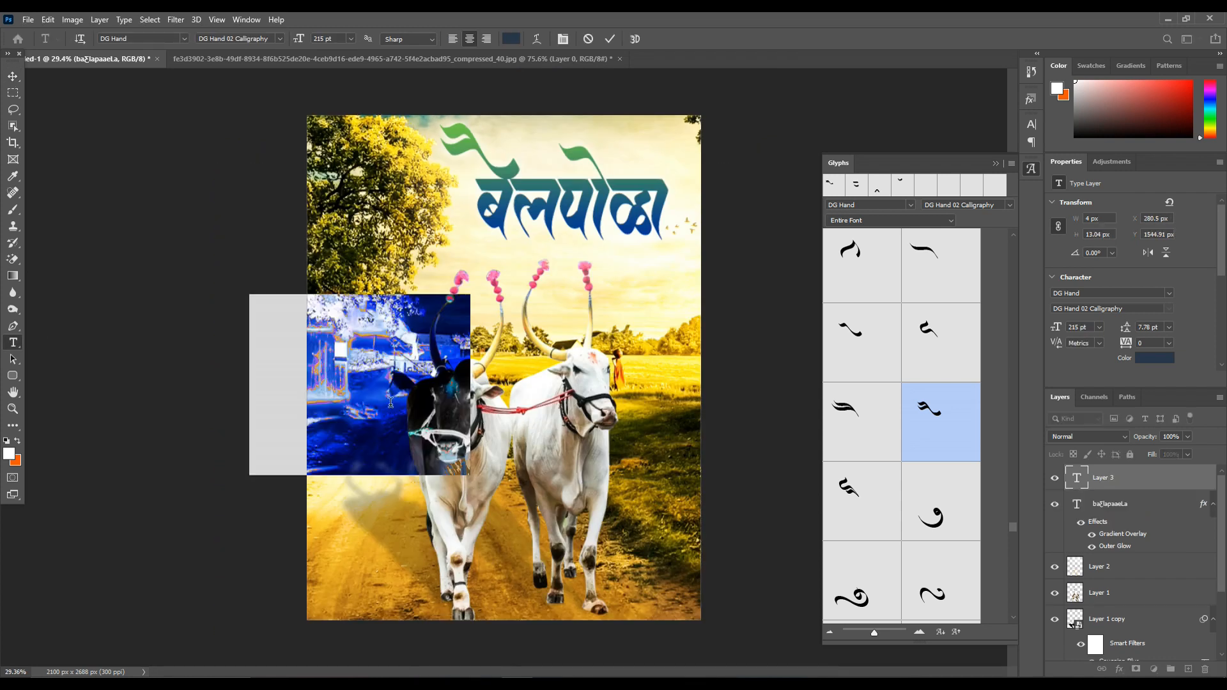
pyautogui.hotkey('alt', 'Tab')
pyautogui.hotkey('ctrl', 'Tab')
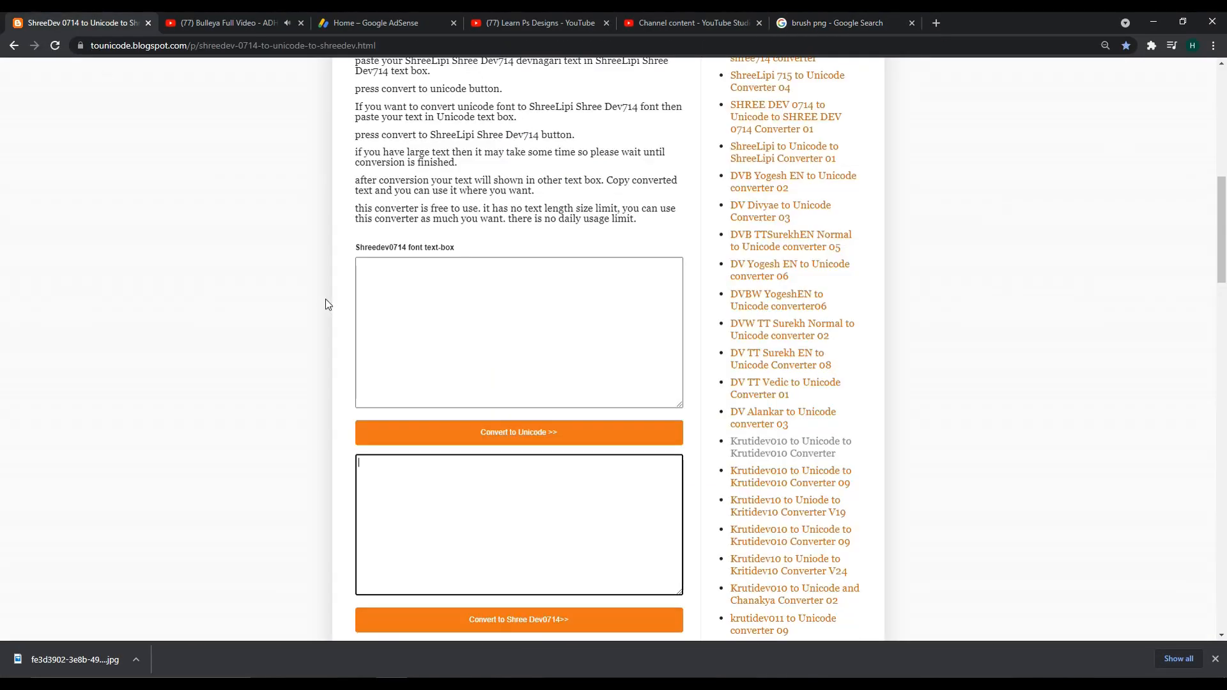
pyautogui.click(1128, 687)
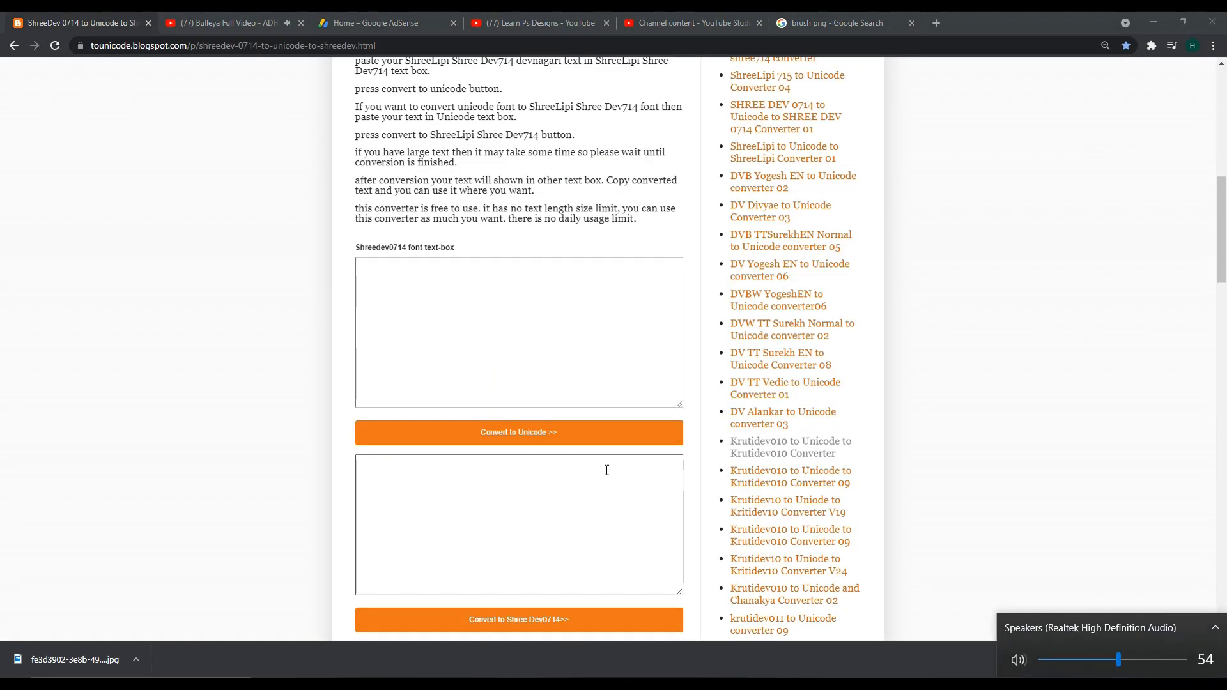
# Enter निमित्त सर्व शेतकरी बांधवांना in the Unicode text box, convert it to Shree Dev0714 and cut the converted text.
pyautogui.click(450, 561)
pyautogui.write('निमित्त सर्व ')
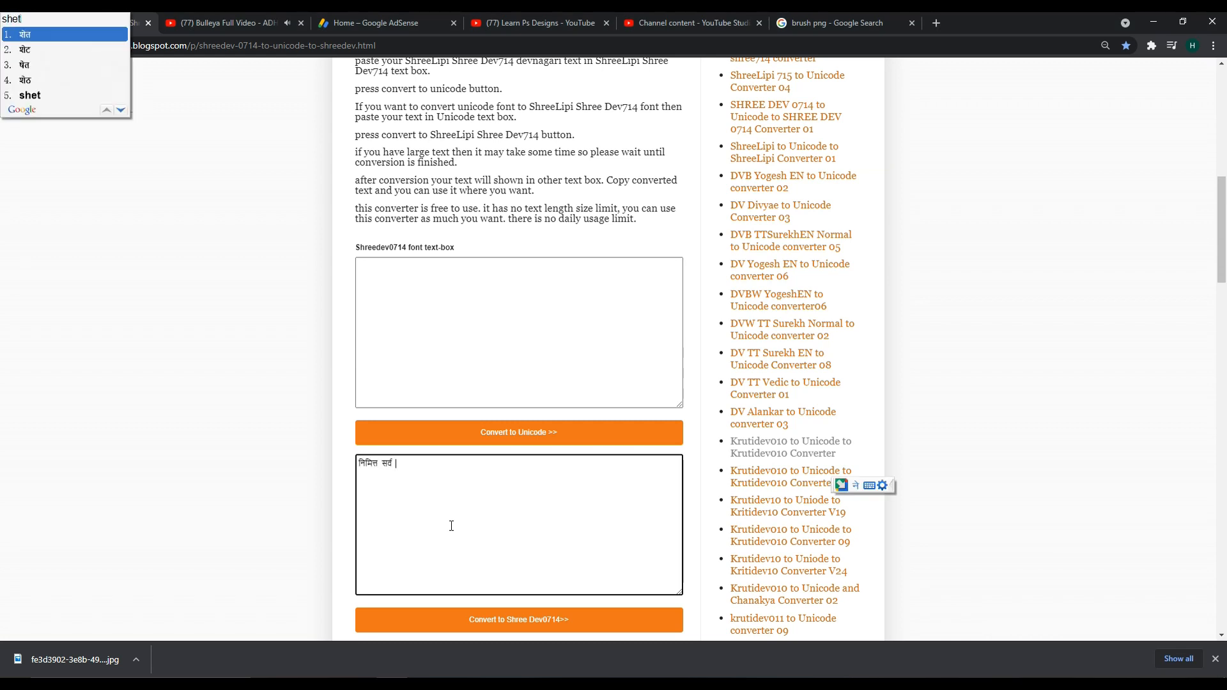
pyautogui.write('shetkari ba')
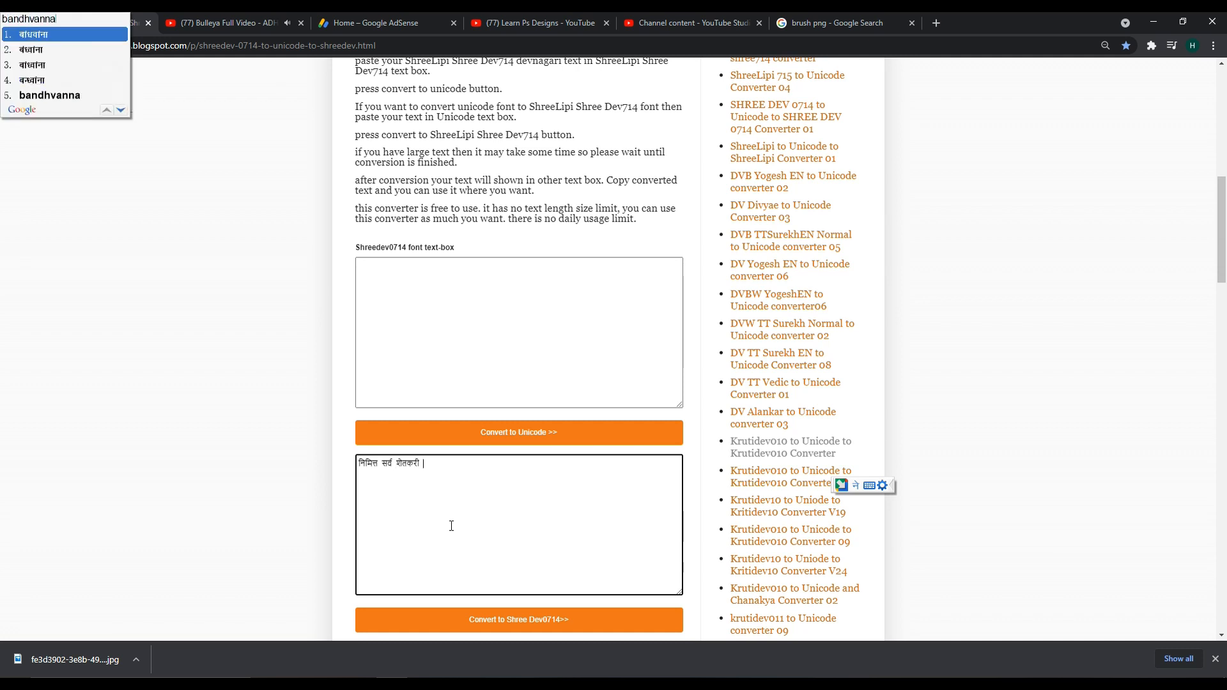
pyautogui.write('ndhvanna')
pyautogui.press('space')
pyautogui.click(540, 619)
pyautogui.moveTo(500, 345); pyautogui.dragTo(325, 384)
pyautogui.hotkey('ctrl', 'x')
# Return to Photoshop, paste the converted text into the new text layer and set its font to SHREE-DEV7-0709.
pyautogui.click(1153, 22)
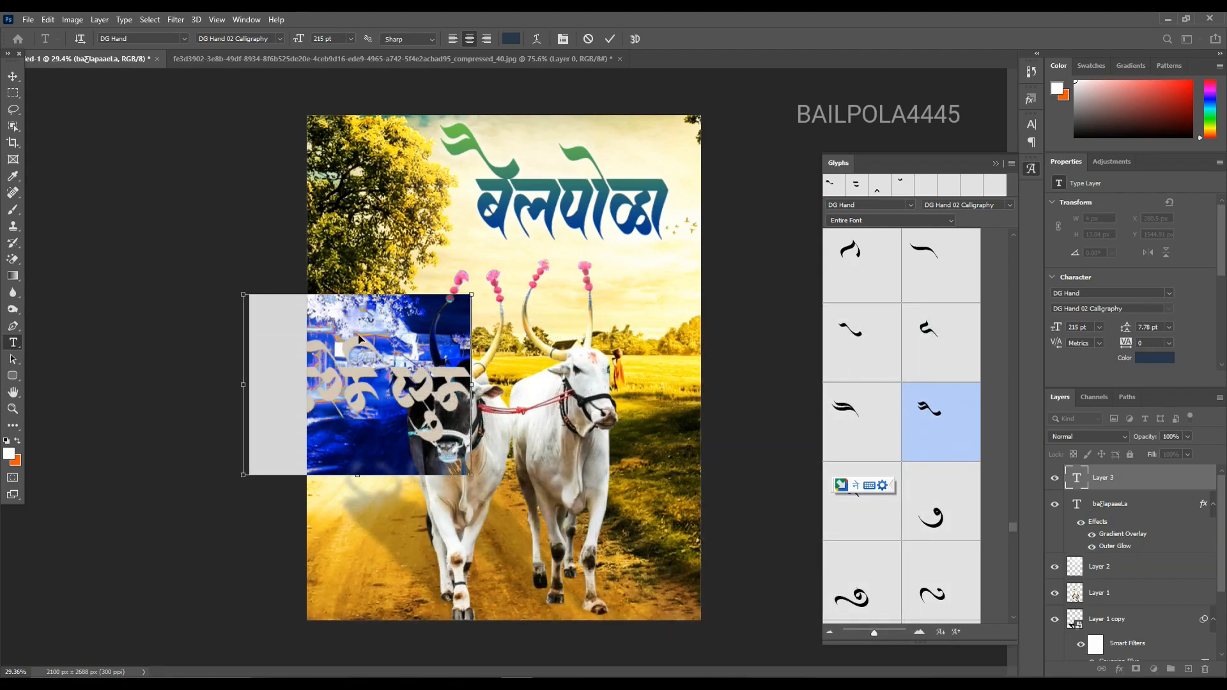
pyautogui.hotkey('ctrl', 'v')
pyautogui.write('0709')
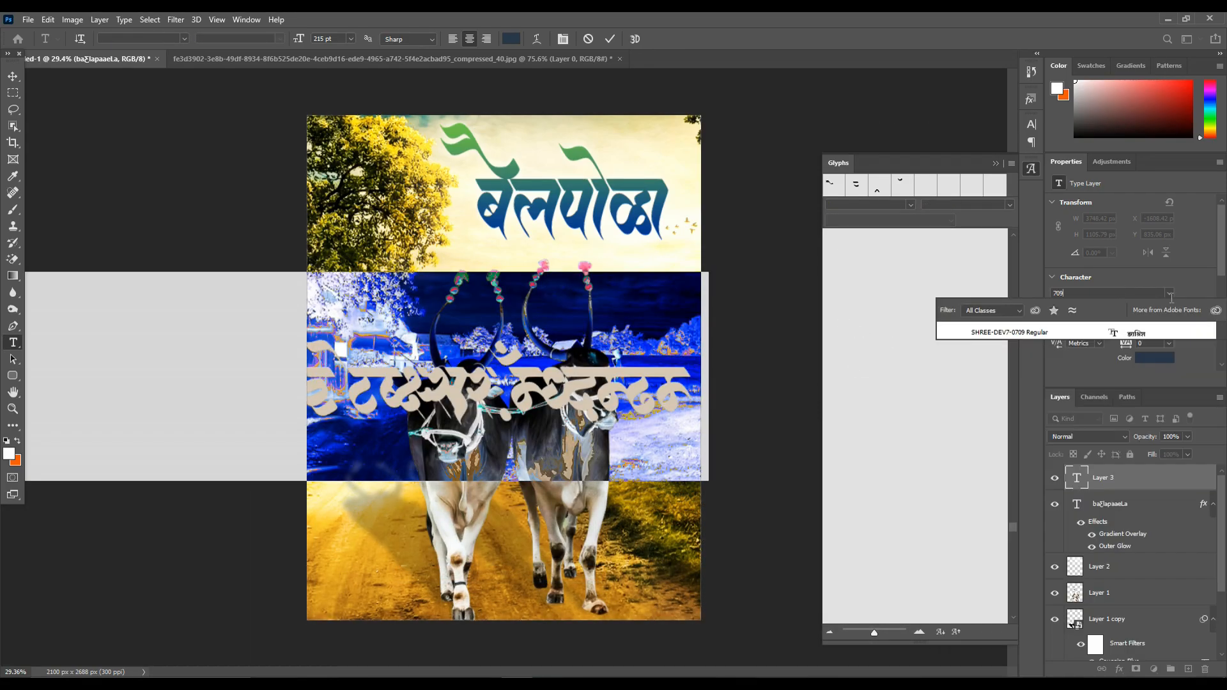
pyautogui.press('Return')
pyautogui.moveTo(1052, 329); pyautogui.dragTo(4, 77)
# Move the subtitle line directly beneath the title and scale it to about 66%.
pyautogui.click(11, 78)
pyautogui.moveTo(427, 397); pyautogui.dragTo(612, 252)
pyautogui.hotkey('ctrl', 't')
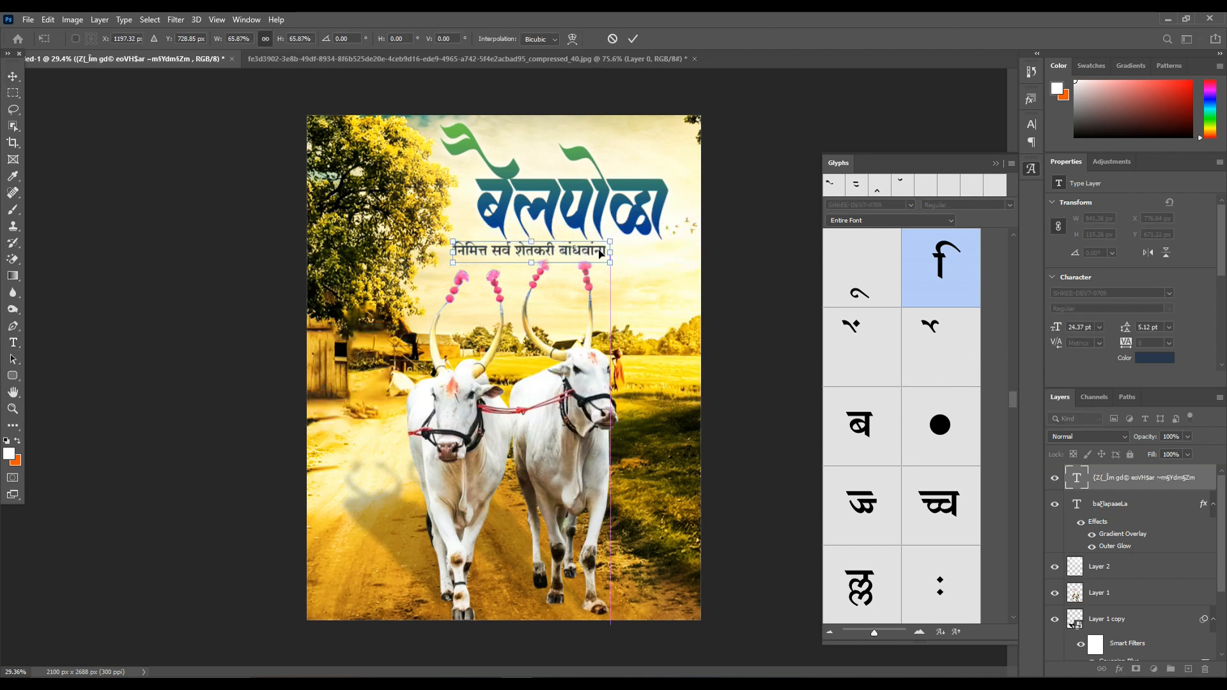
pyautogui.press('Return')
pyautogui.scroll(7, 537, 270)
pyautogui.scroll(-6, 670, 228)
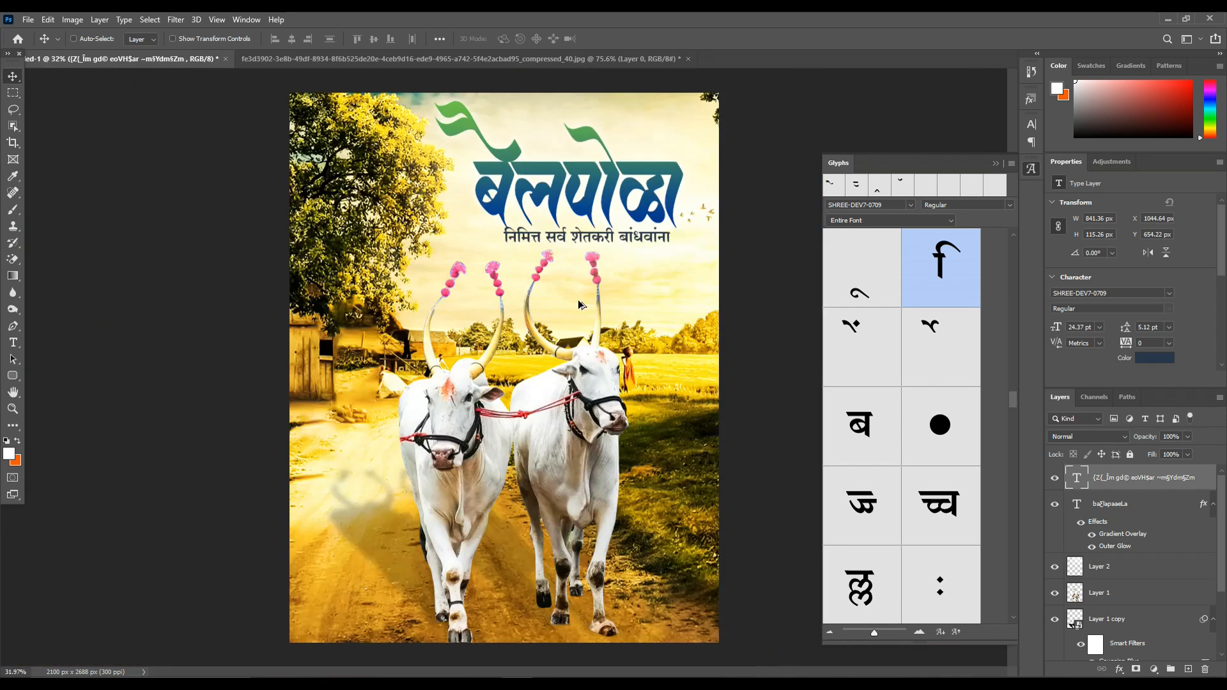
# Select the oxen and their shadow (Layer 1 and Layer 1 copy) and scale them down slightly together.
pyautogui.scroll(-3, 580, 304)
pyautogui.click(1111, 593)
pyautogui.keyDown('ctrl'); pyautogui.click(1109, 619); pyautogui.keyUp('ctrl')
pyautogui.moveTo(642, 415); pyautogui.dragTo(637, 415)
pyautogui.hotkey('ctrl', 't')
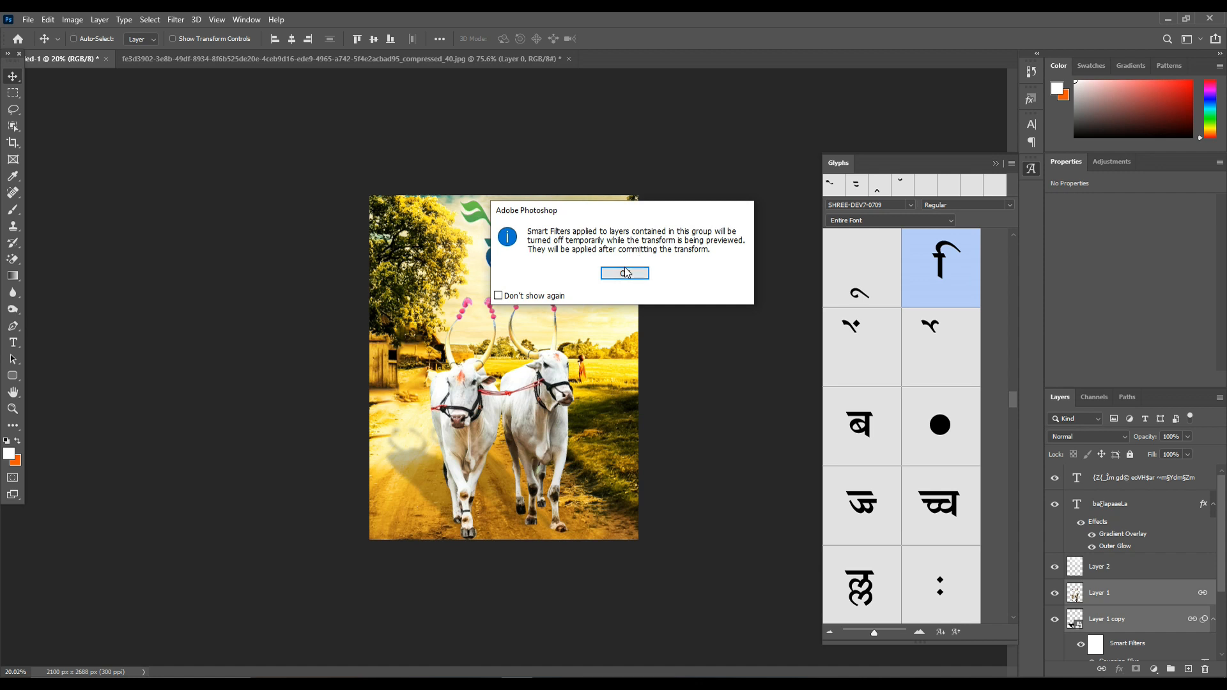
pyautogui.click(625, 273)
pyautogui.moveTo(478, 290); pyautogui.dragTo(479, 323)
pyautogui.press('Return')
pyautogui.scroll(7, 586, 312)
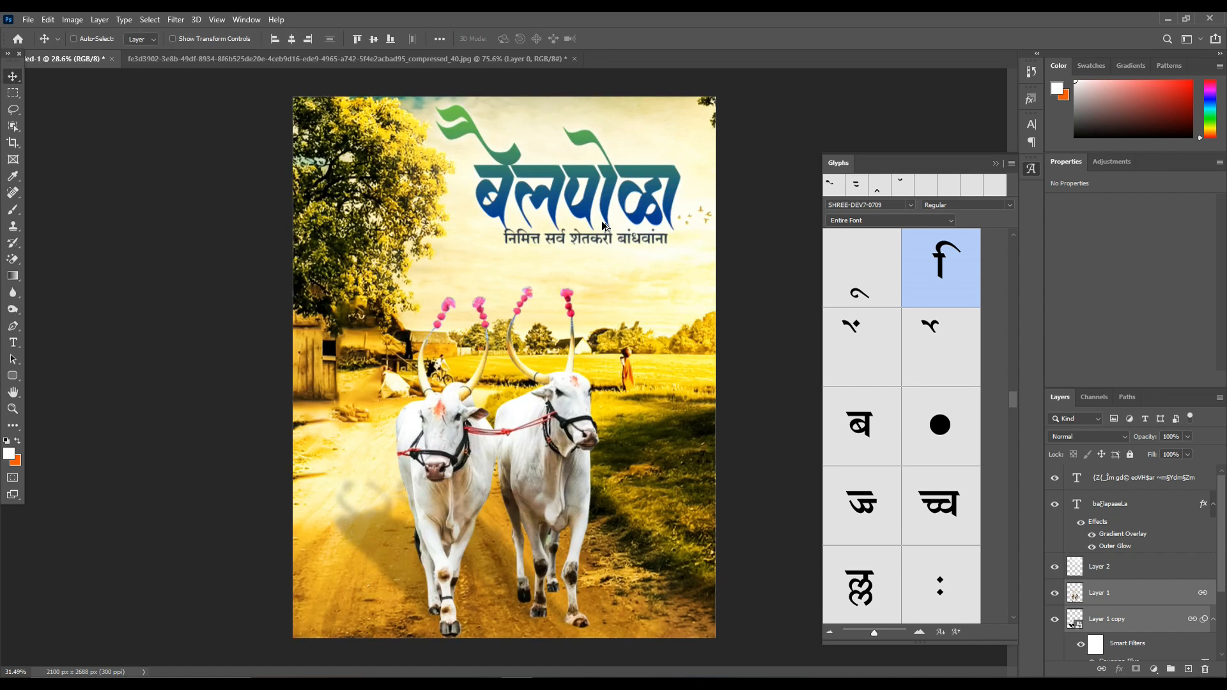
# Duplicate the subtitle line just below the original and open the copy's text for editing.
pyautogui.rightClick(586, 312)
pyautogui.click(587, 312)
pyautogui.keyDown('alt'); pyautogui.moveTo(586, 313); pyautogui.dragTo(600, 349); pyautogui.keyUp('alt')
pyautogui.doubleClick(600, 344)
pyautogui.scroll(-3, 600, 342)
pyautogui.scroll(-4, 544, 343)
# In the browser converter, replace the Unicode text with मन:पूर्वक शुभेच्छा.!, convert it to Shree Dev0714 and cut the result.
pyautogui.hotkey('alt', 'Tab')
pyautogui.moveTo(466, 465); pyautogui.dragTo(312, 461)
pyautogui.write('man:p')
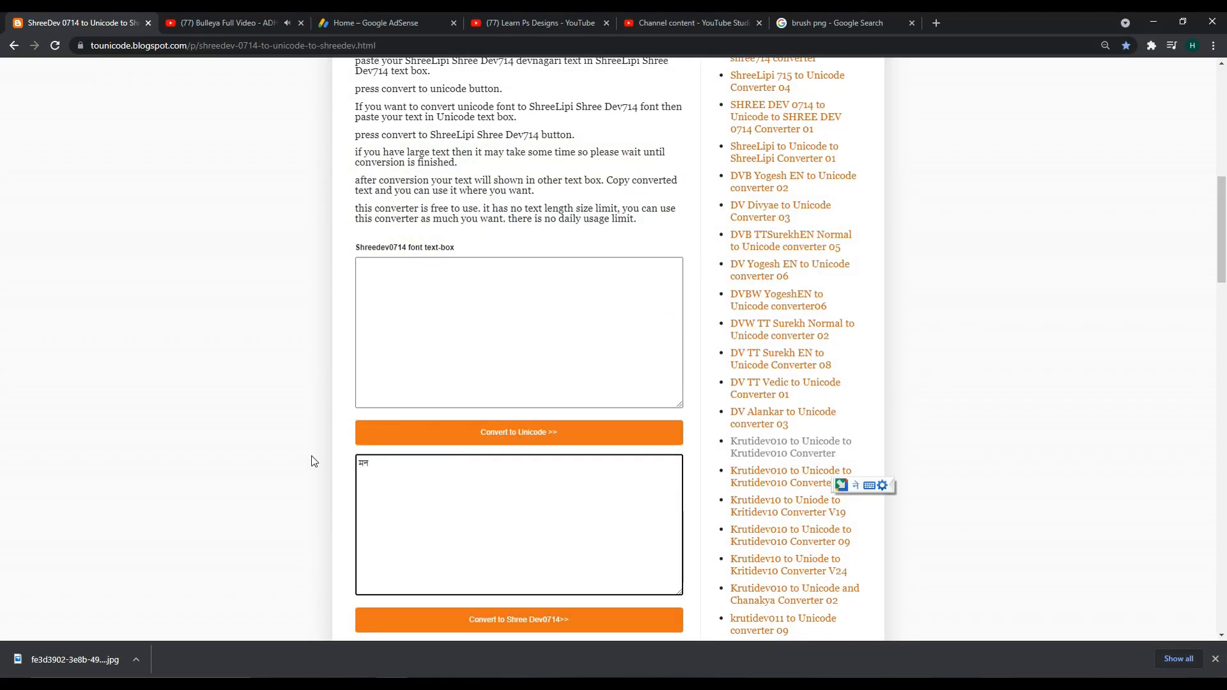
pyautogui.write('urvak shubhechha')
pyautogui.press('Return')
pyautogui.write('.!')
pyautogui.click(461, 618)
pyautogui.click(501, 343)
pyautogui.hotkey('ctrl', 'a')
pyautogui.hotkey('ctrl', 'x')
# Return to Photoshop, replace the duplicated line with the converted greeting and set its font size to 34 pt.
pyautogui.click(1153, 22)
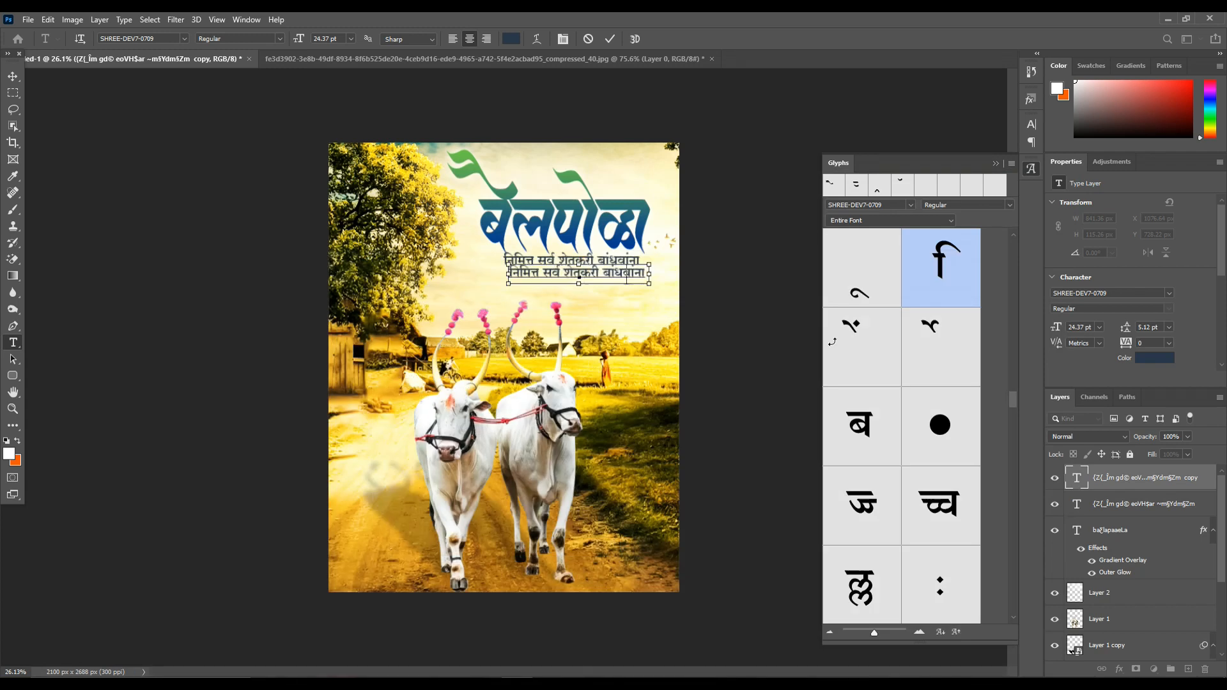
pyautogui.hotkey('ctrl', 'v')
pyautogui.hotkey('ctrl', 'a')
pyautogui.moveTo(1063, 326); pyautogui.dragTo(1075, 327)
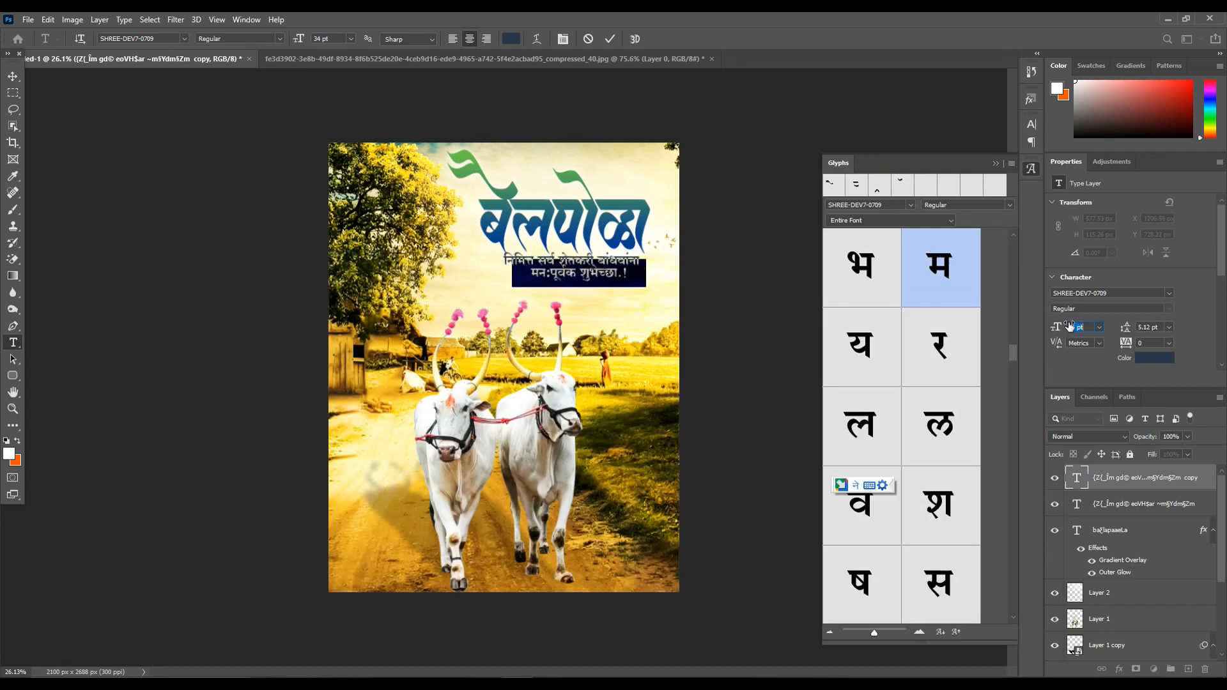
# Position the मन:पूर्वक शुभेच्छा.! greeting just beneath the subtitle line.
pyautogui.click(13, 77)
pyautogui.scroll(9, 565, 249)
pyautogui.moveTo(548, 394); pyautogui.dragTo(543, 411)
pyautogui.scroll(-9, 543, 411)
# Change the greeting's text colour to red.
pyautogui.click(1167, 357)
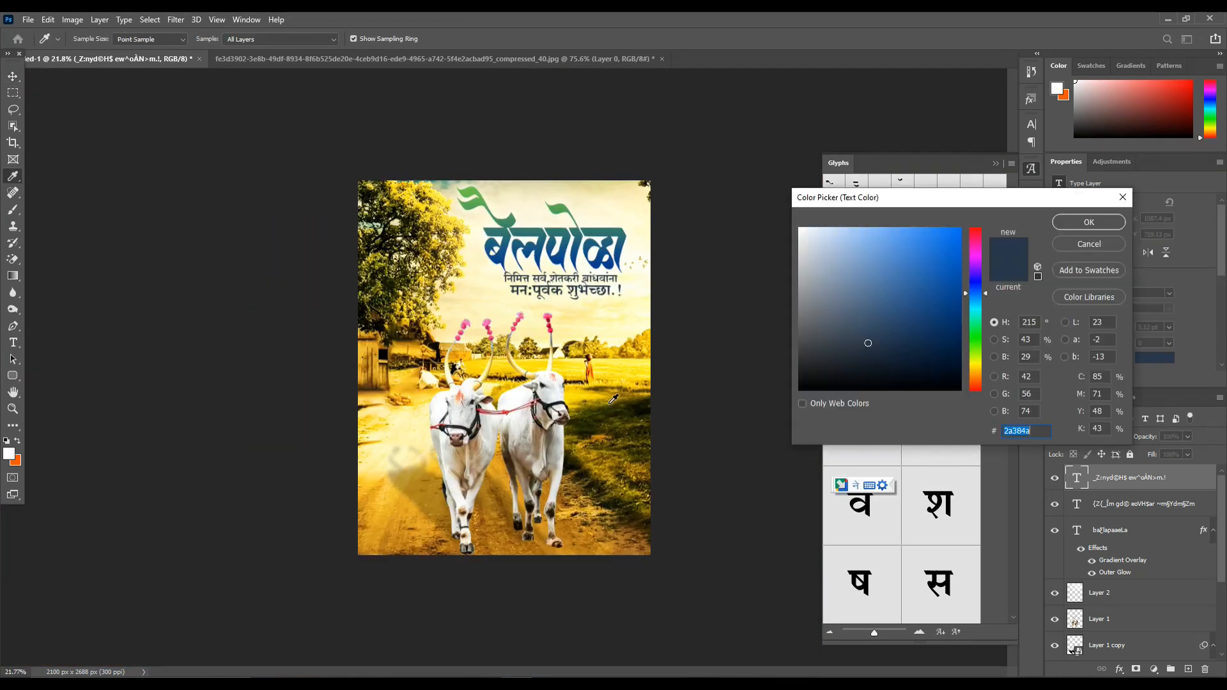
pyautogui.click(863, 332)
pyautogui.moveTo(978, 248); pyautogui.dragTo(983, 239)
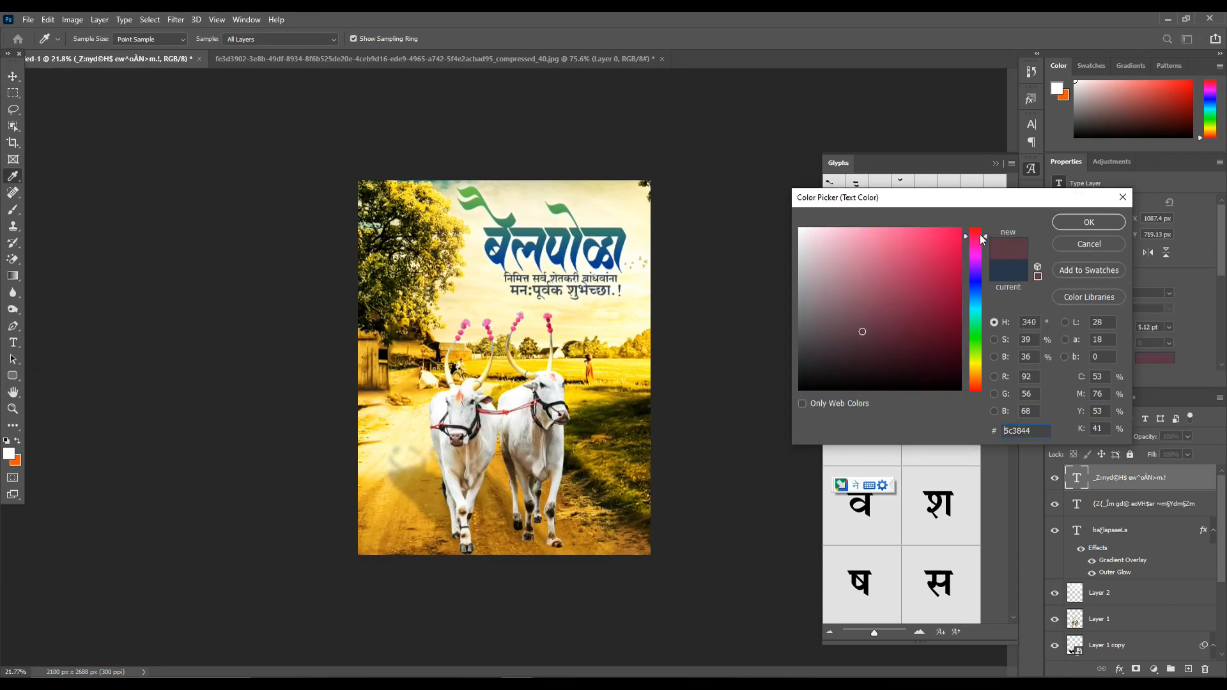
pyautogui.click(1088, 222)
# Set the starting colour stop of the बैलपोळा title's gradient overlay to red (#ff0000).
pyautogui.press('v')
pyautogui.scroll(5, 585, 198)
pyautogui.click(584, 198)
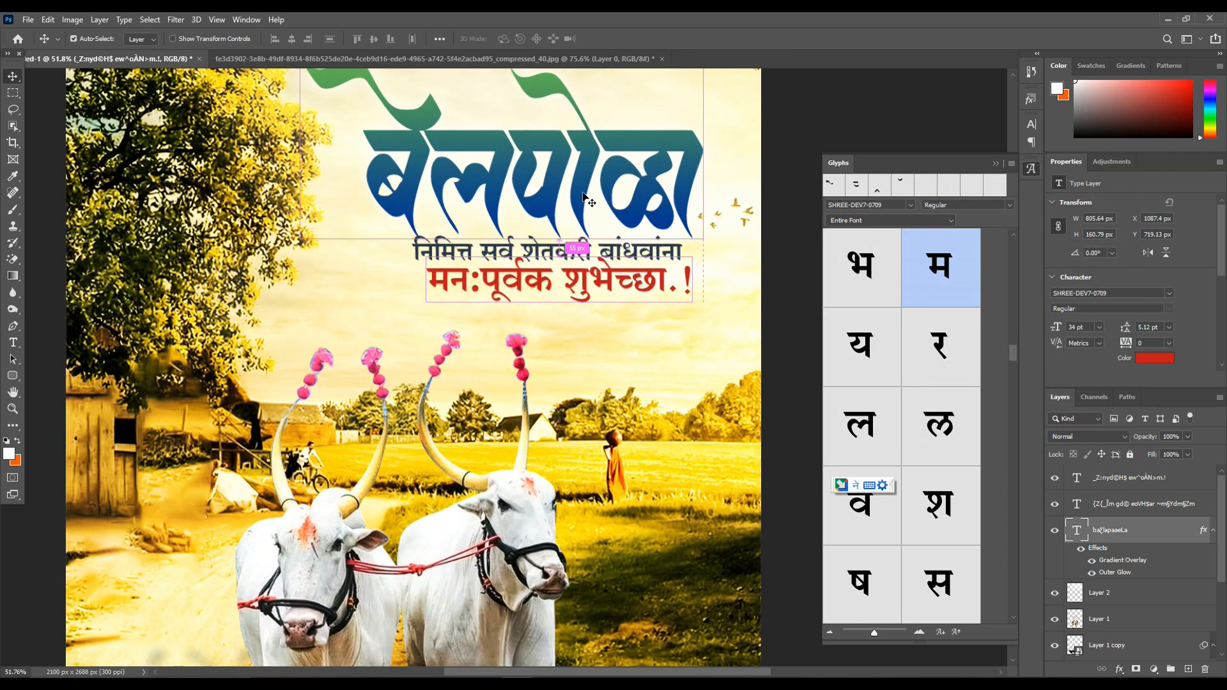
pyautogui.scroll(-6, 585, 198)
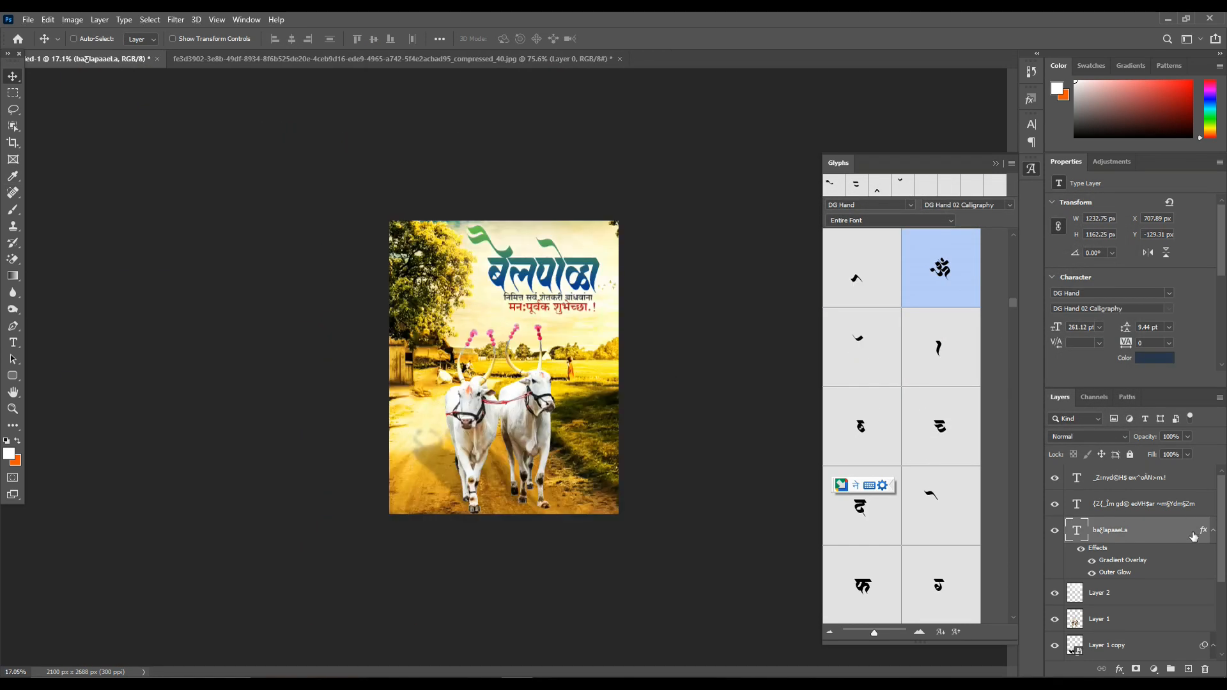
pyautogui.doubleClick(1204, 530)
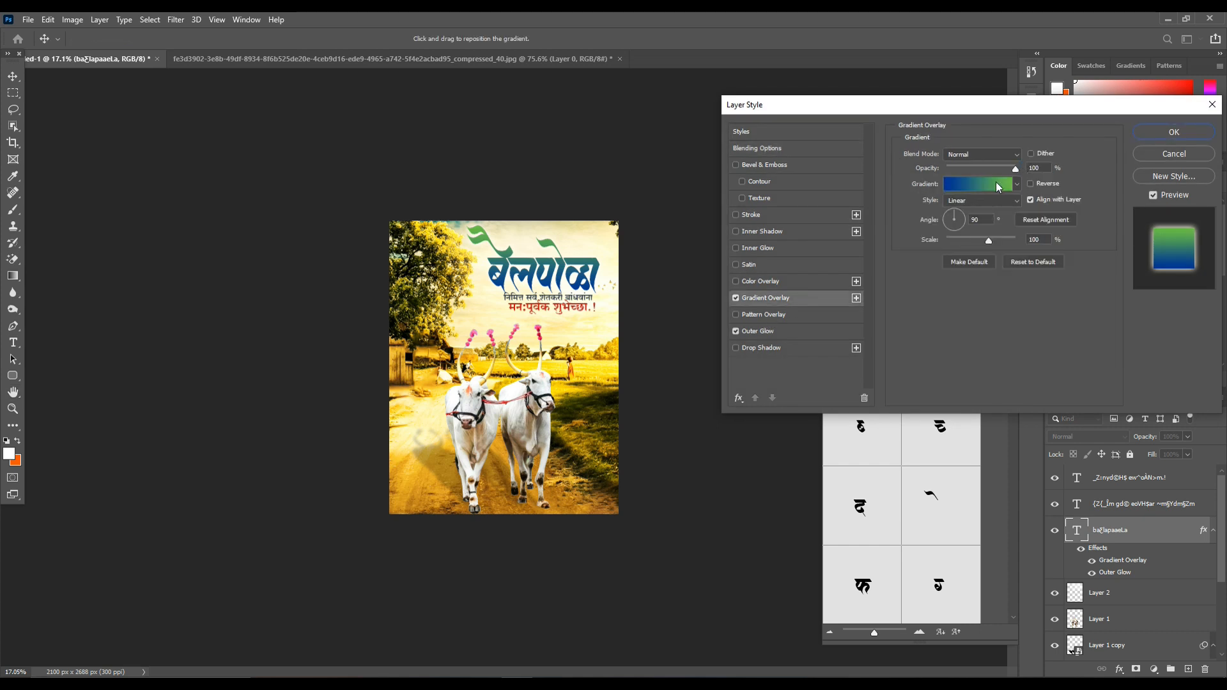
pyautogui.click(995, 184)
pyautogui.click(782, 352)
pyautogui.doubleClick(783, 351)
pyautogui.click(950, 228)
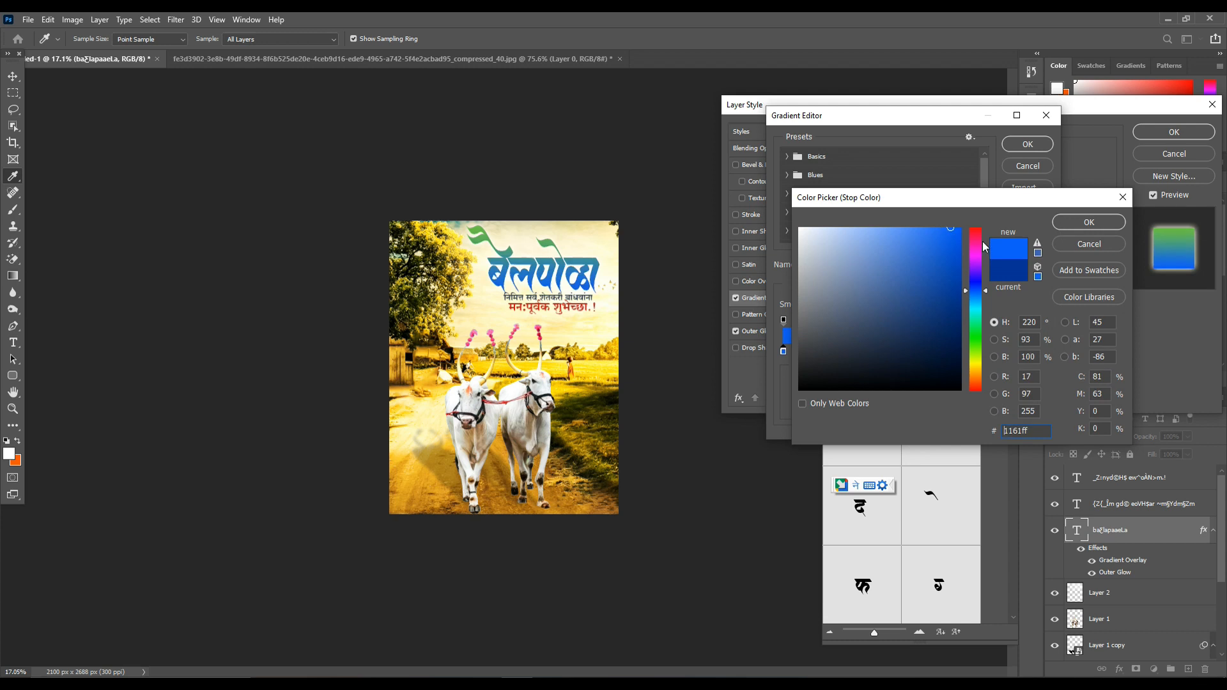
pyautogui.click(961, 228)
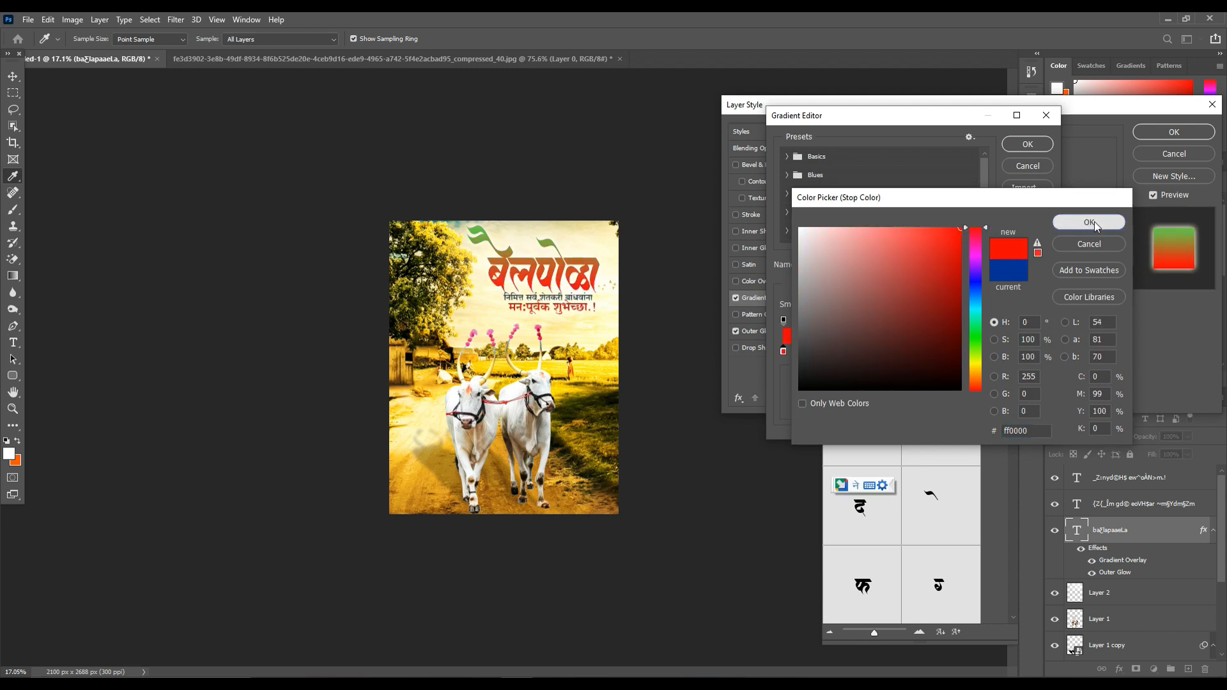
pyautogui.click(1093, 224)
# Set the end colour stop of the title's gradient to yellow-orange and apply the layer style.
pyautogui.doubleClick(1038, 352)
pyautogui.click(976, 243)
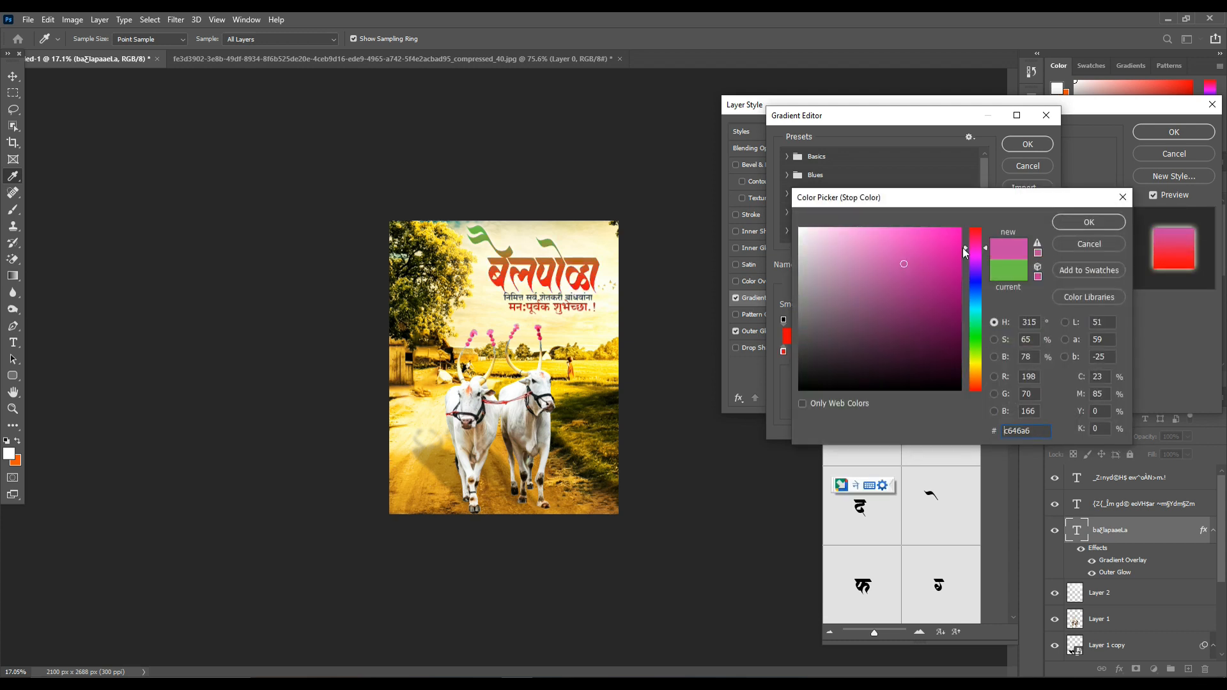
pyautogui.click(979, 377)
pyautogui.click(979, 381)
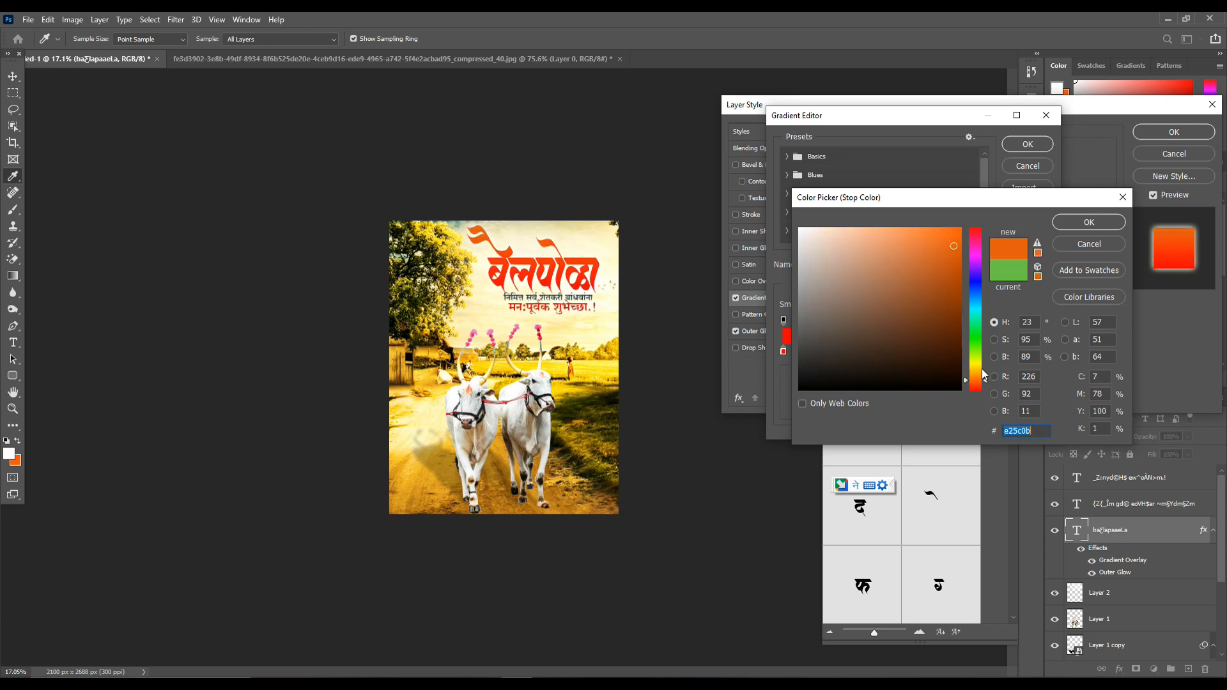
pyautogui.click(982, 362)
pyautogui.click(976, 375)
pyautogui.click(946, 278)
pyautogui.click(976, 382)
pyautogui.moveTo(950, 251)
pyautogui.mouseDown()
pyautogui.moveTo(1109, 193)
pyautogui.moveTo(896, 188)
pyautogui.mouseUp()
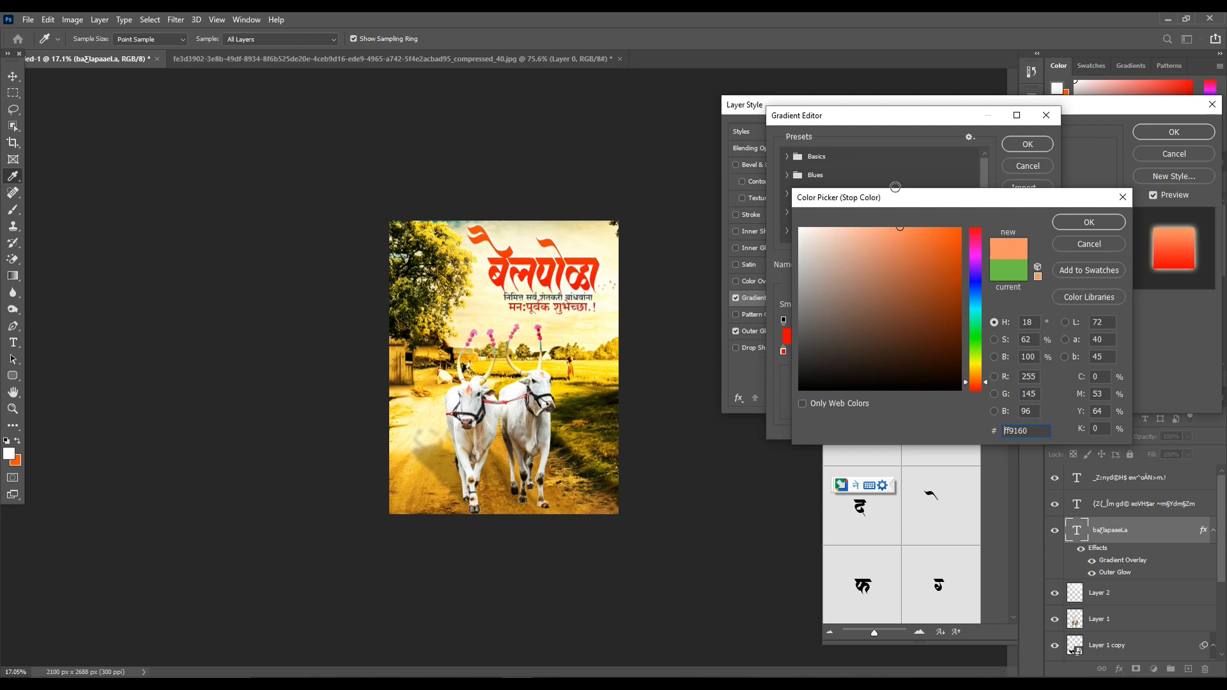
pyautogui.click(934, 228)
pyautogui.moveTo(977, 382); pyautogui.dragTo(978, 377)
pyautogui.click(1078, 222)
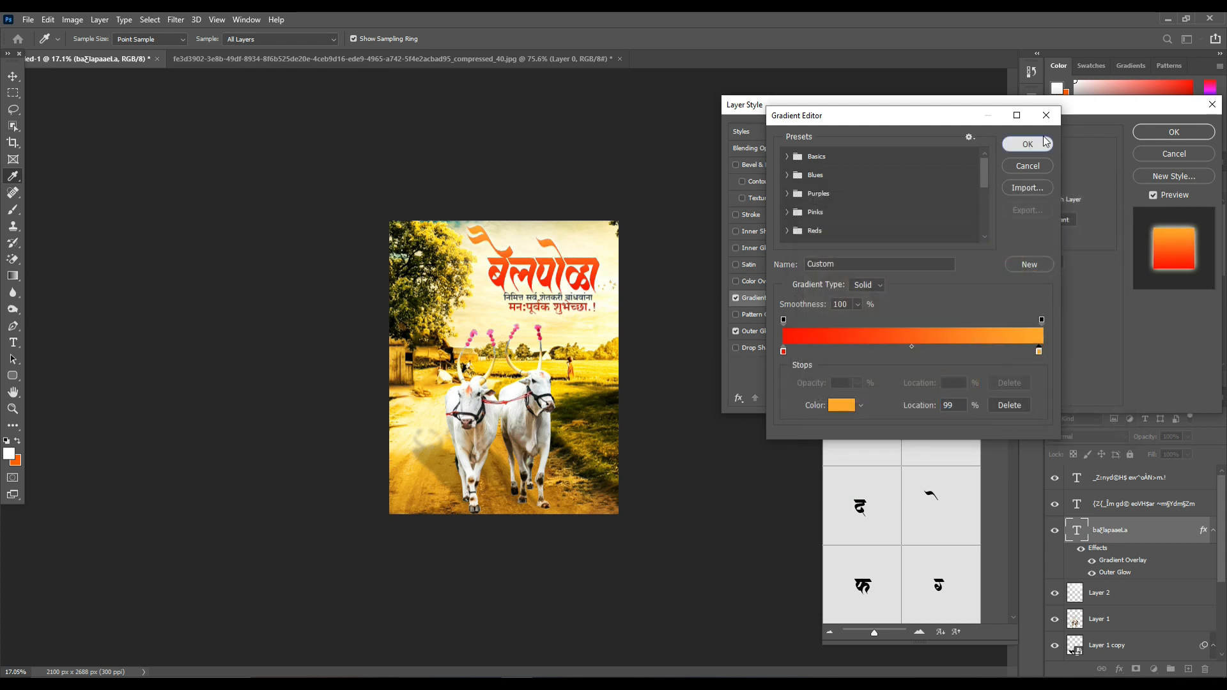
pyautogui.click(1027, 144)
pyautogui.click(1173, 131)
pyautogui.press('v')
pyautogui.hotkey('ctrl', '0')
pyautogui.scroll(-2, 644, 349)
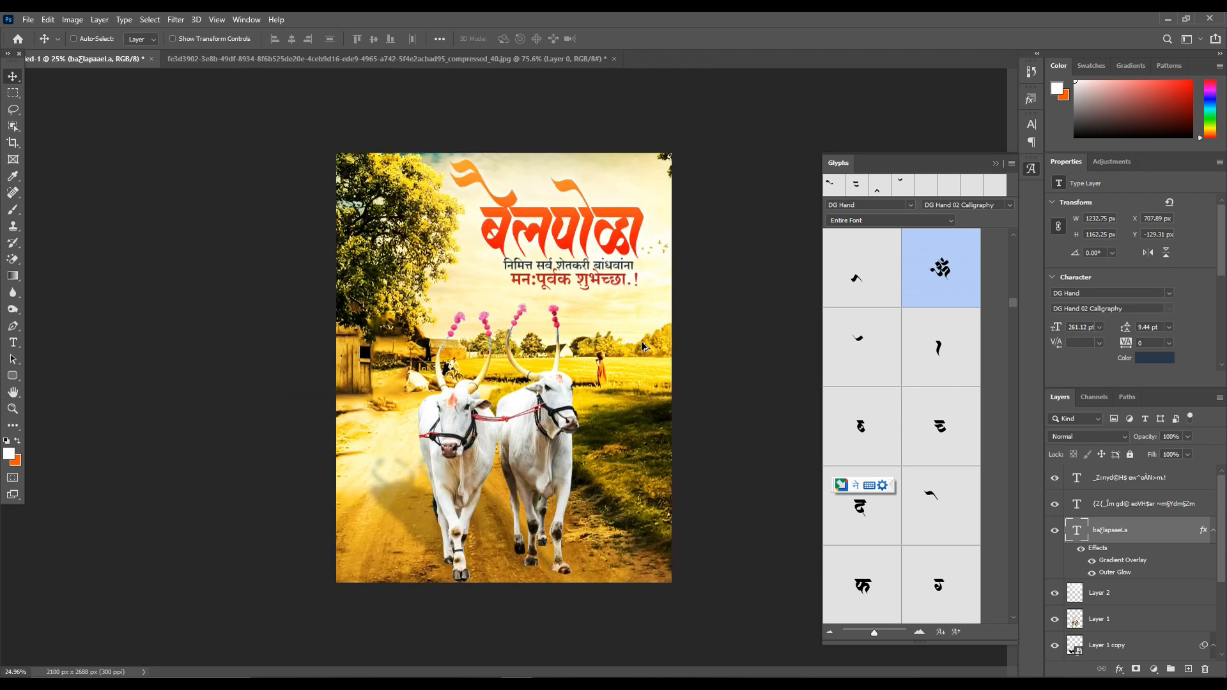
pyautogui.scroll(1, 600, 441)
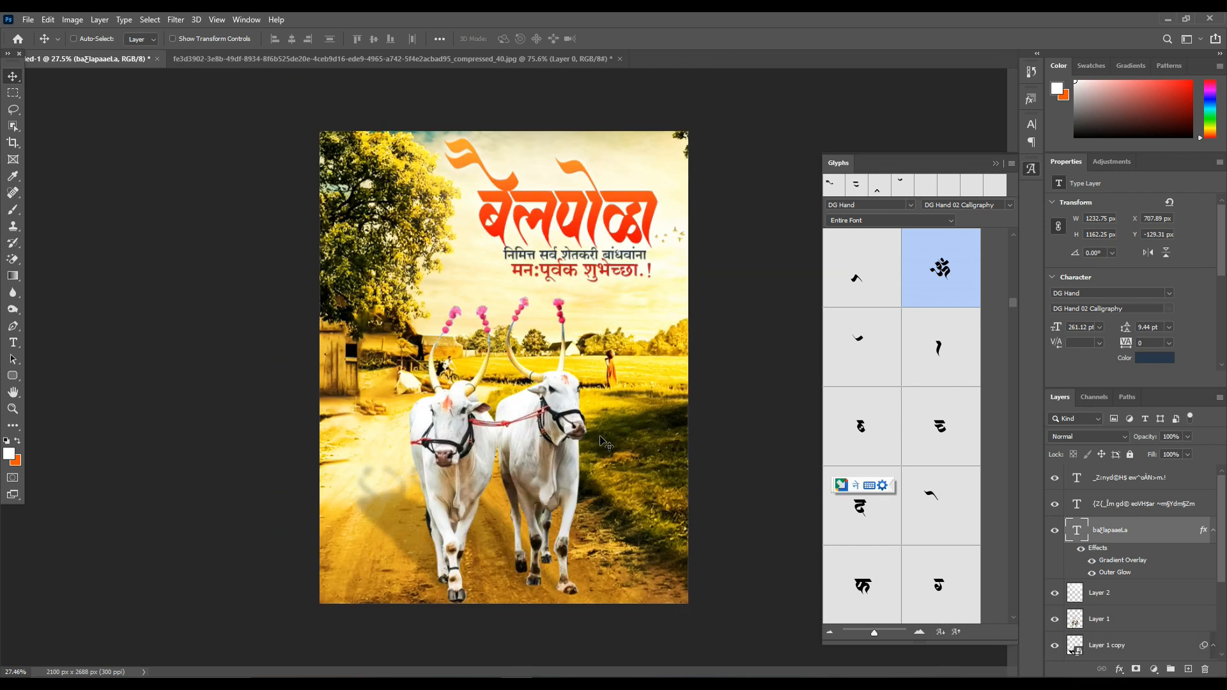
# Add a Color Lookup adjustment above Layer 2 using the DropBlues.3DL 3D LUT.
pyautogui.click(1124, 594)
pyautogui.click(1153, 669)
pyautogui.click(1147, 592)
pyautogui.click(1154, 205)
pyautogui.click(1131, 233)
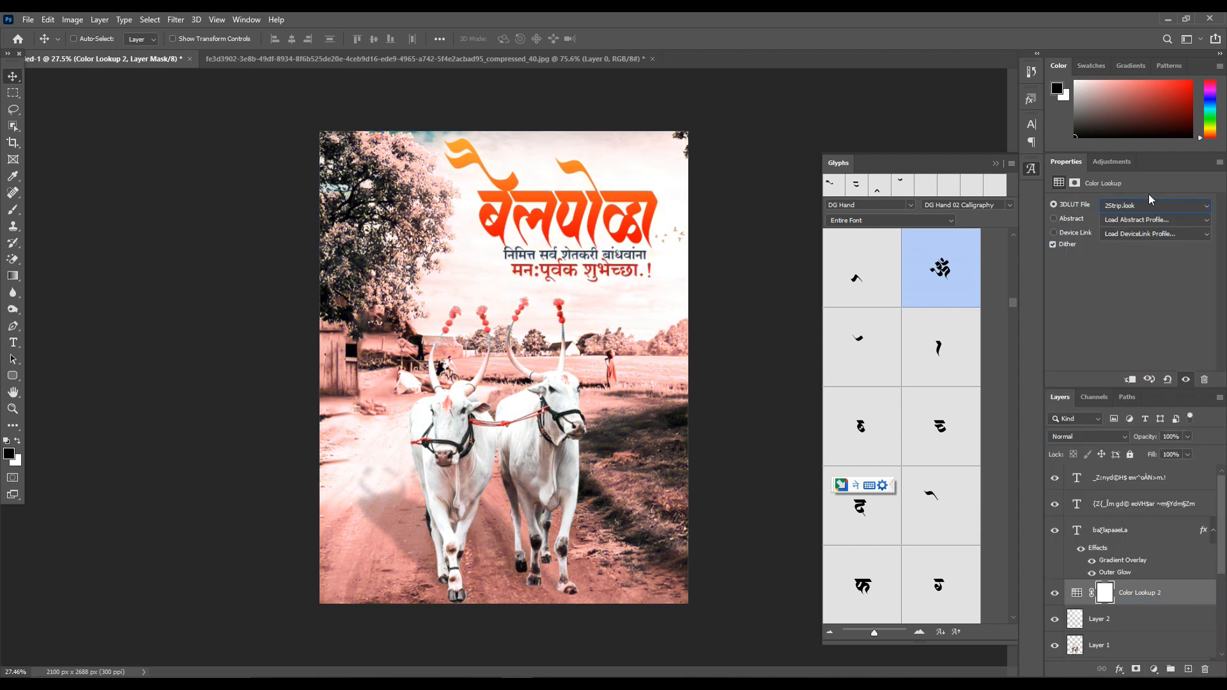
pyautogui.scroll(-6, 1148, 208)
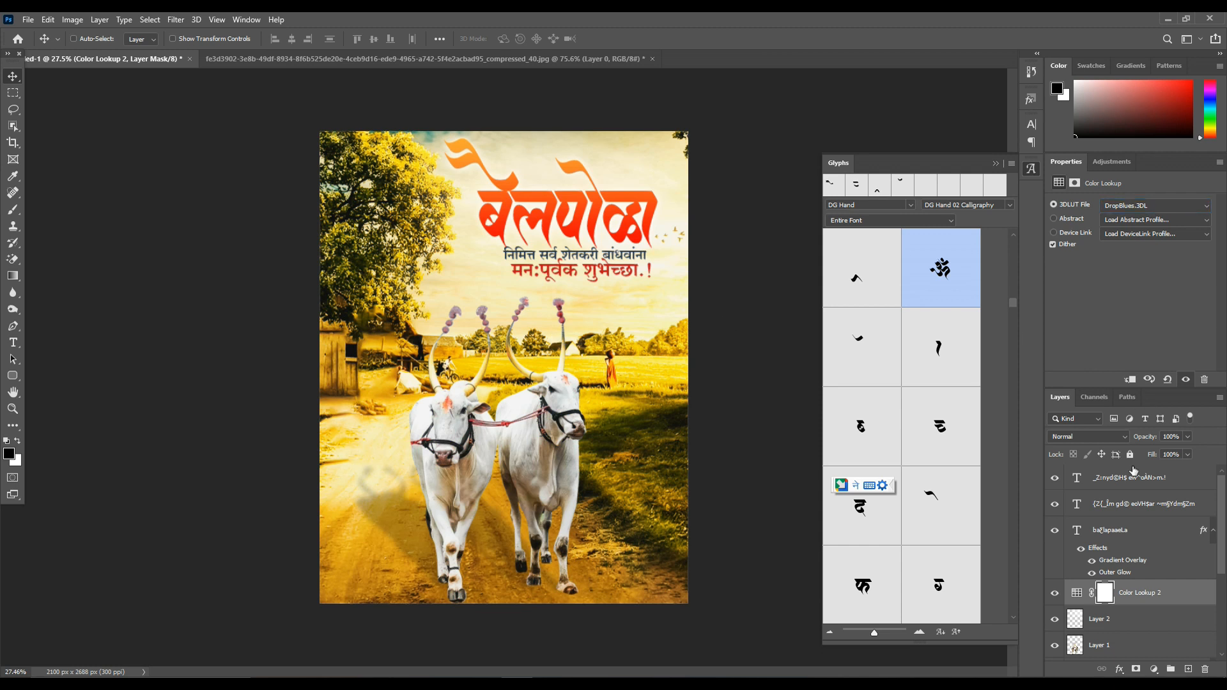
# Target the new Color Lookup adjustment's mask and choose a soft round brush from the General Brushes.
pyautogui.click(1159, 480)
pyautogui.scroll(4, 704, 366)
pyautogui.scroll(-7, 709, 367)
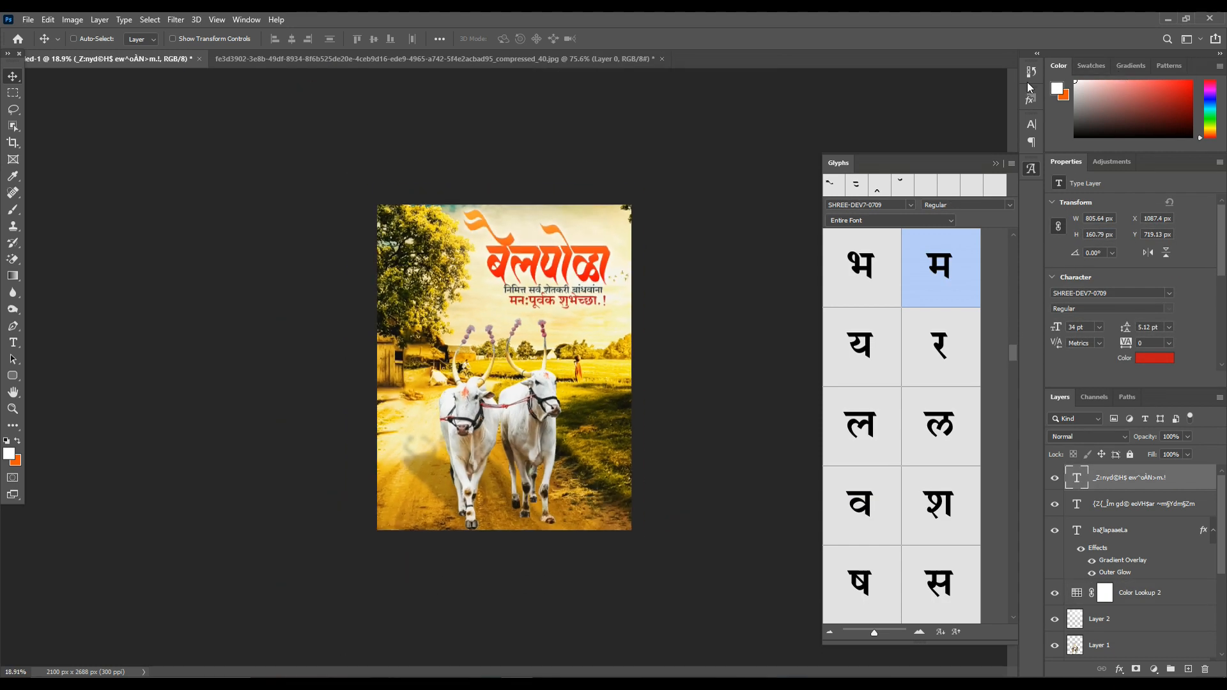
pyautogui.scroll(-2, 526, 310)
pyautogui.scroll(11, 526, 313)
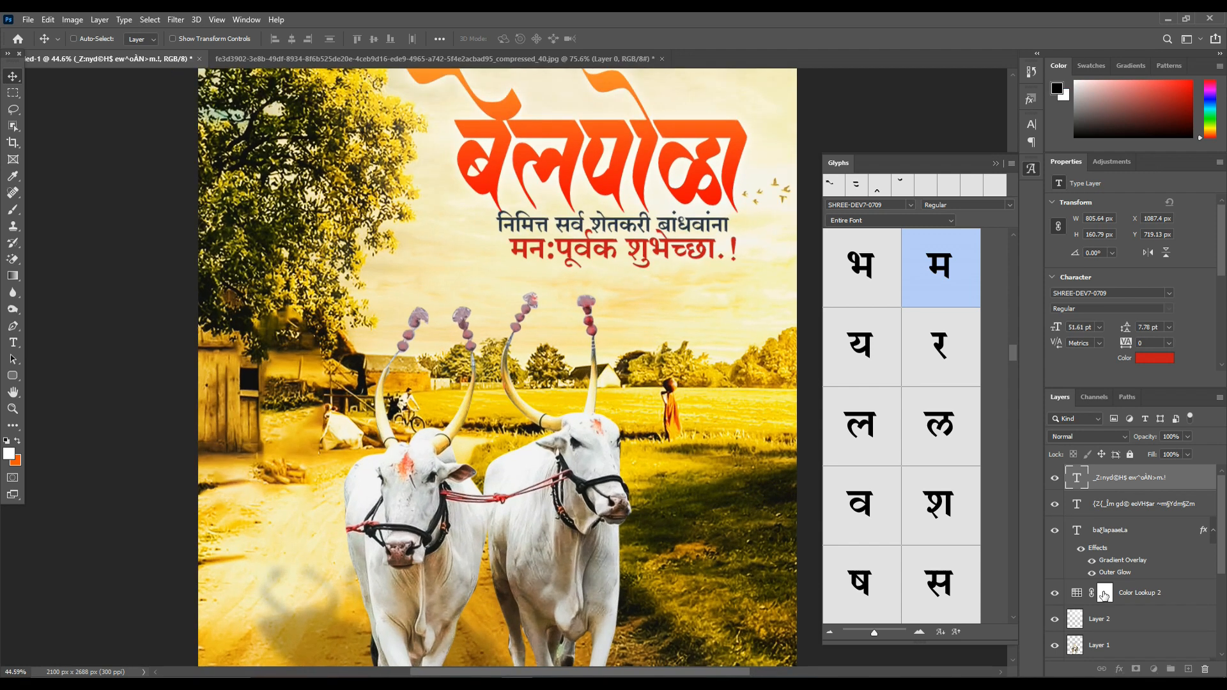
pyautogui.click(1104, 594)
pyautogui.click(12, 209)
pyautogui.rightClick(517, 350)
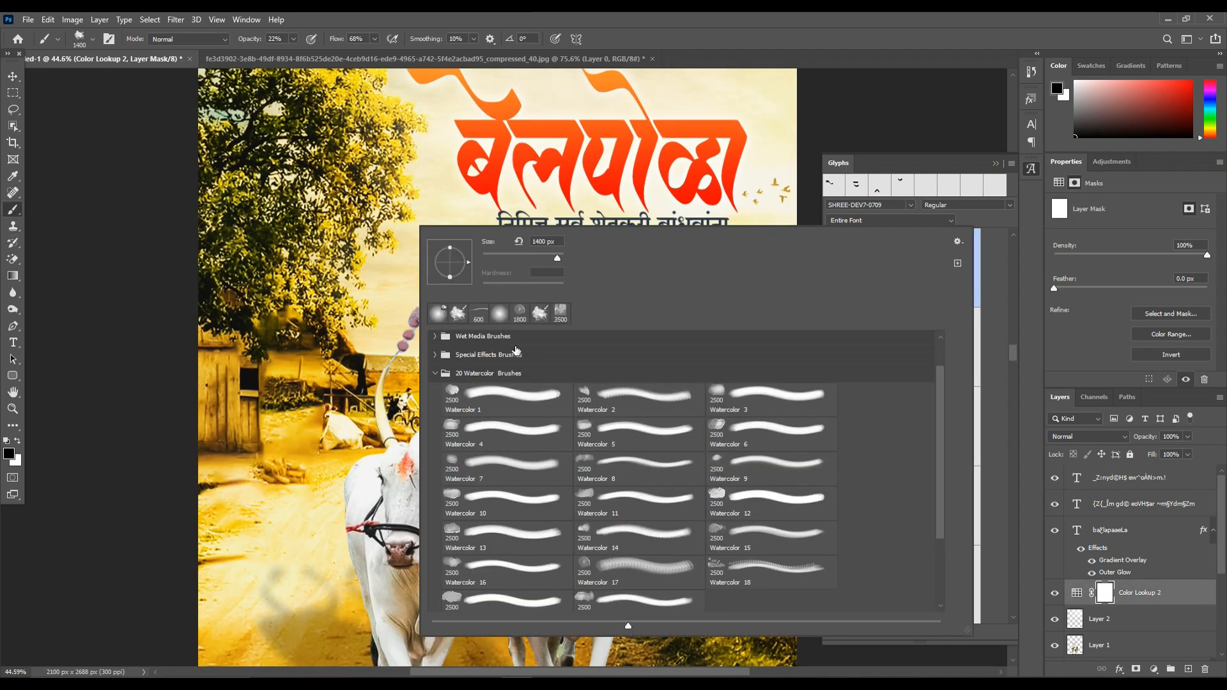
pyautogui.click(434, 336)
pyautogui.scroll(2, 438, 363)
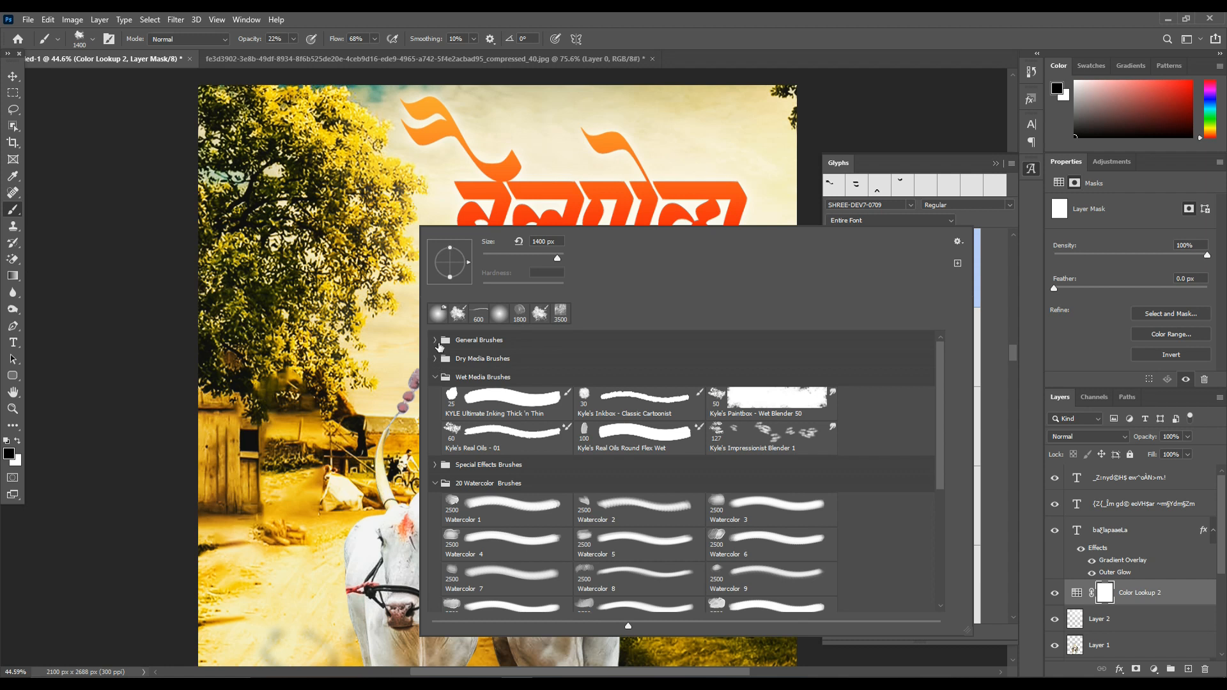
pyautogui.click(435, 339)
pyautogui.doubleClick(503, 372)
# Paint black on the Color Lookup mask over the oxen's horn ornaments with brush opacity and flow at 100%.
pyautogui.scroll(-2, 455, 261)
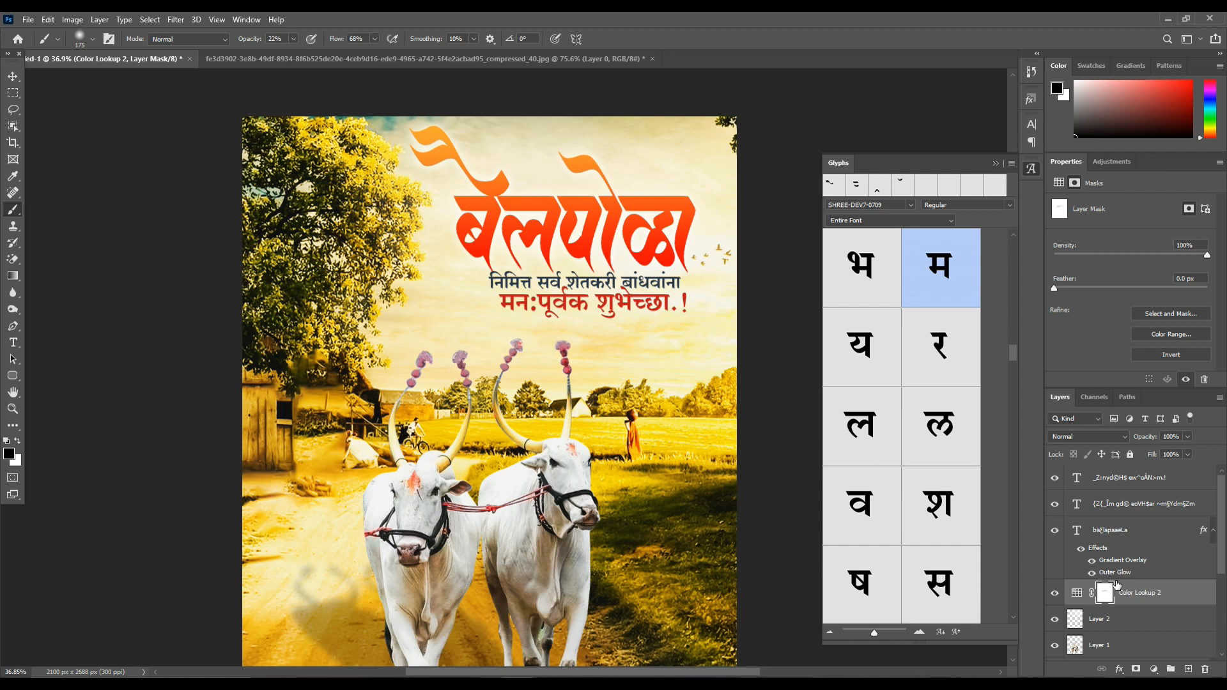
pyautogui.scroll(-3, 1115, 583)
pyautogui.click(1124, 527)
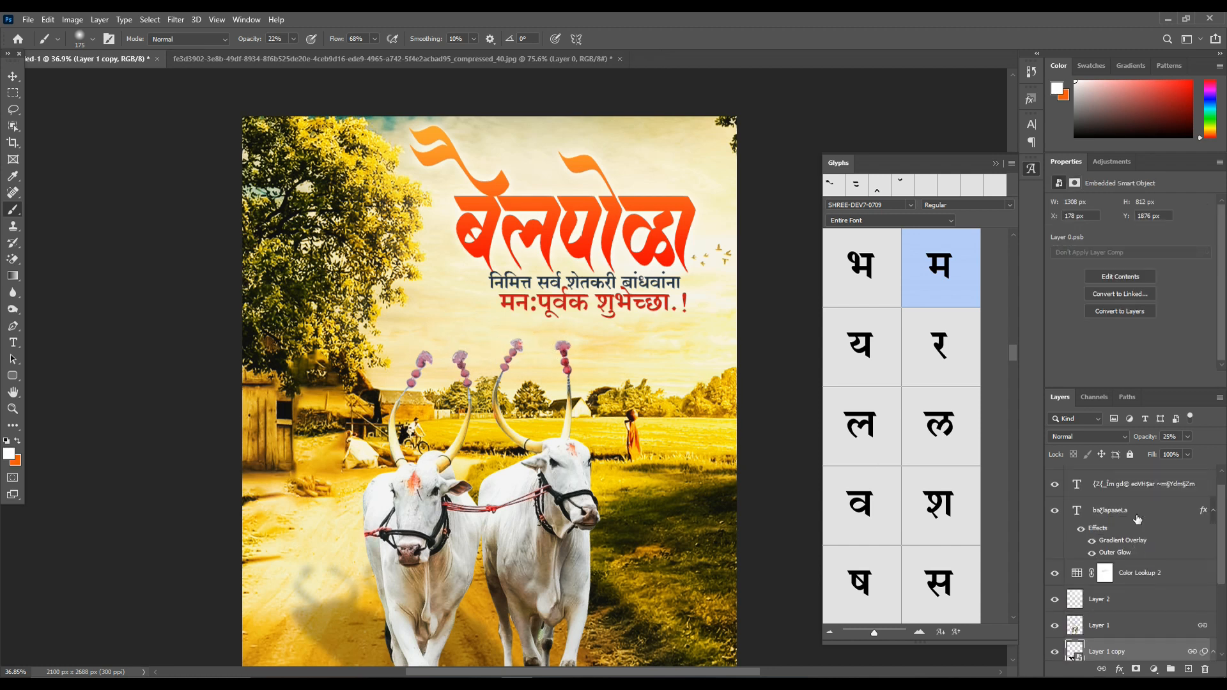
pyautogui.click(1107, 572)
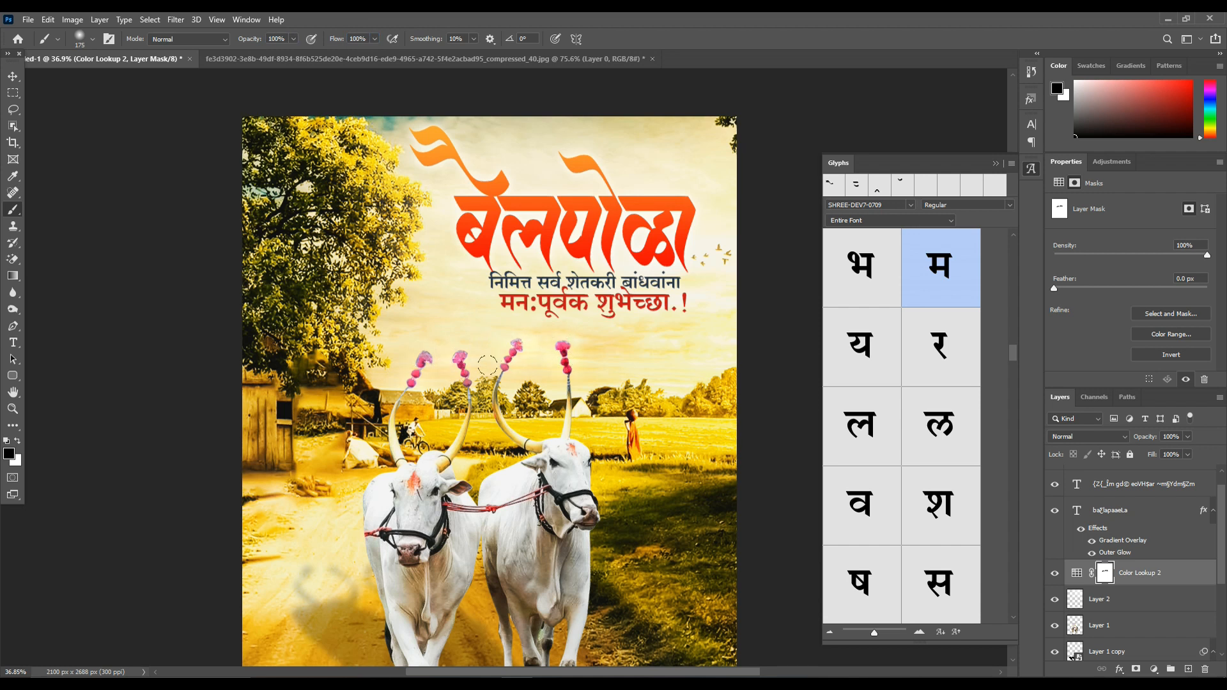
pyautogui.scroll(-4, 632, 318)
pyautogui.click(11, 81)
pyautogui.scroll(3, 511, 320)
pyautogui.scroll(1, 920, 460)
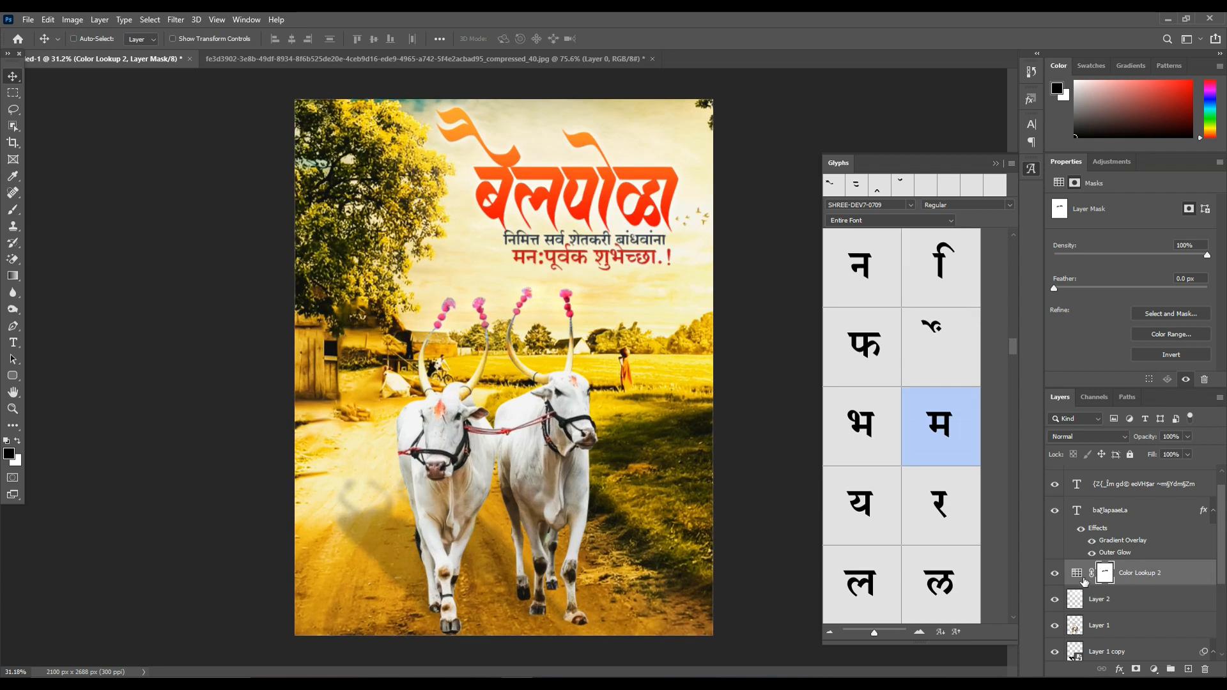
# Add a Brightness/Contrast adjustment clipped to the oxen layer, Layer 1.
pyautogui.scroll(-2, 642, 498)
pyautogui.click(1156, 669)
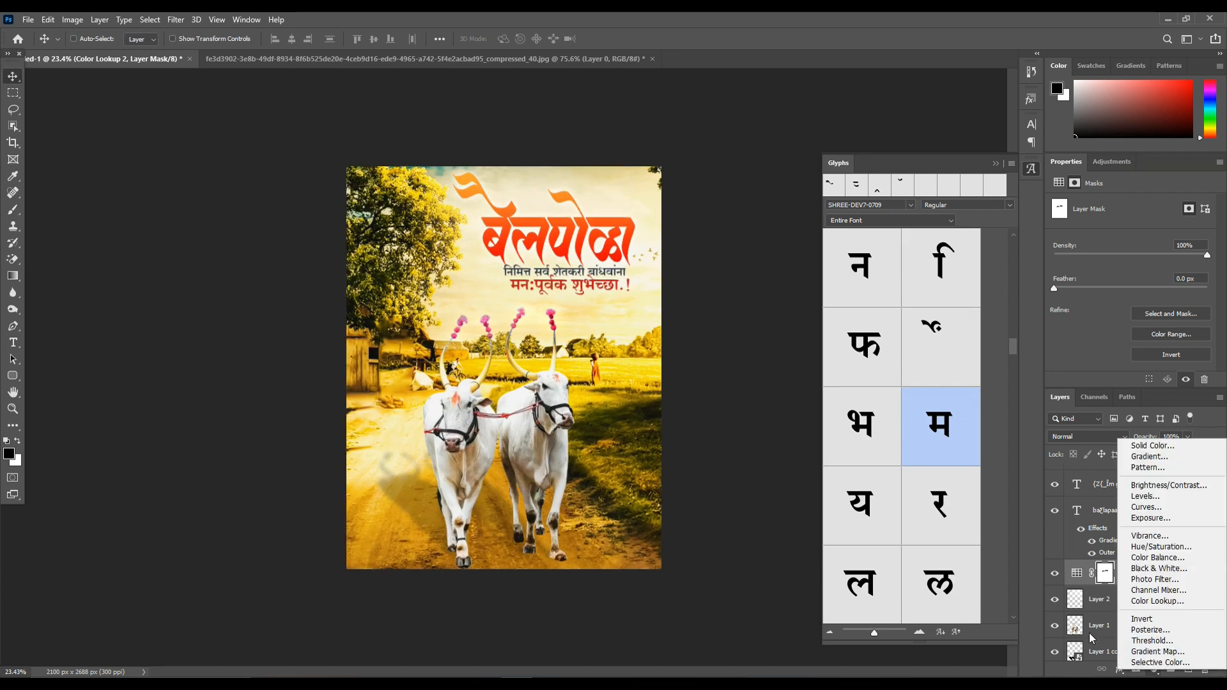
pyautogui.click(1088, 631)
pyautogui.click(1154, 669)
pyautogui.click(1160, 486)
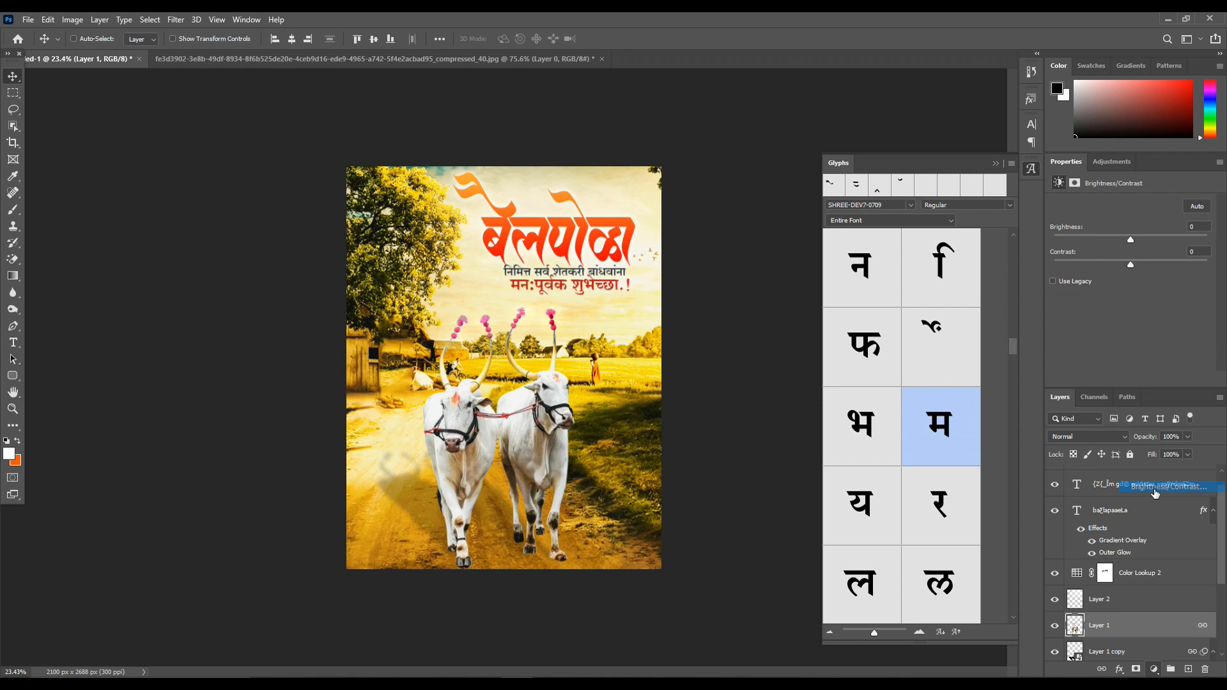
pyautogui.click(1080, 625)
pyautogui.keyDown('alt'); pyautogui.click(1102, 637); pyautogui.keyUp('alt')
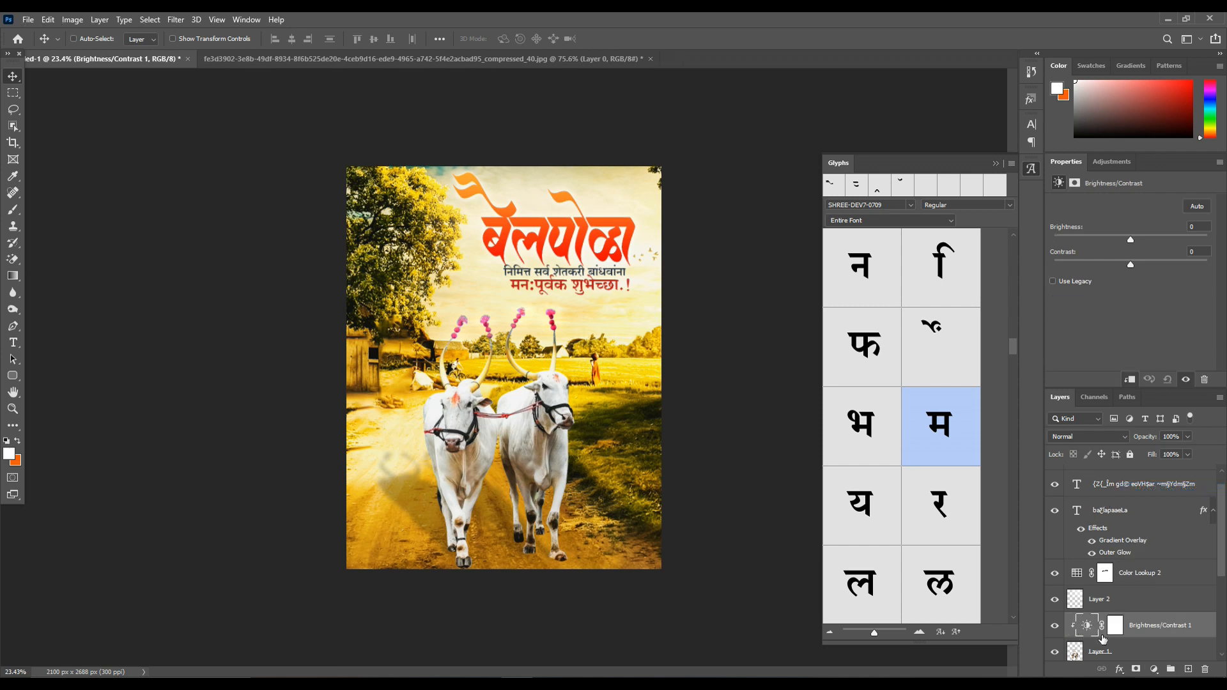
# Raise the oxen's brightness to 27 and contrast to 55.
pyautogui.moveTo(1137, 239); pyautogui.dragTo(1144, 239)
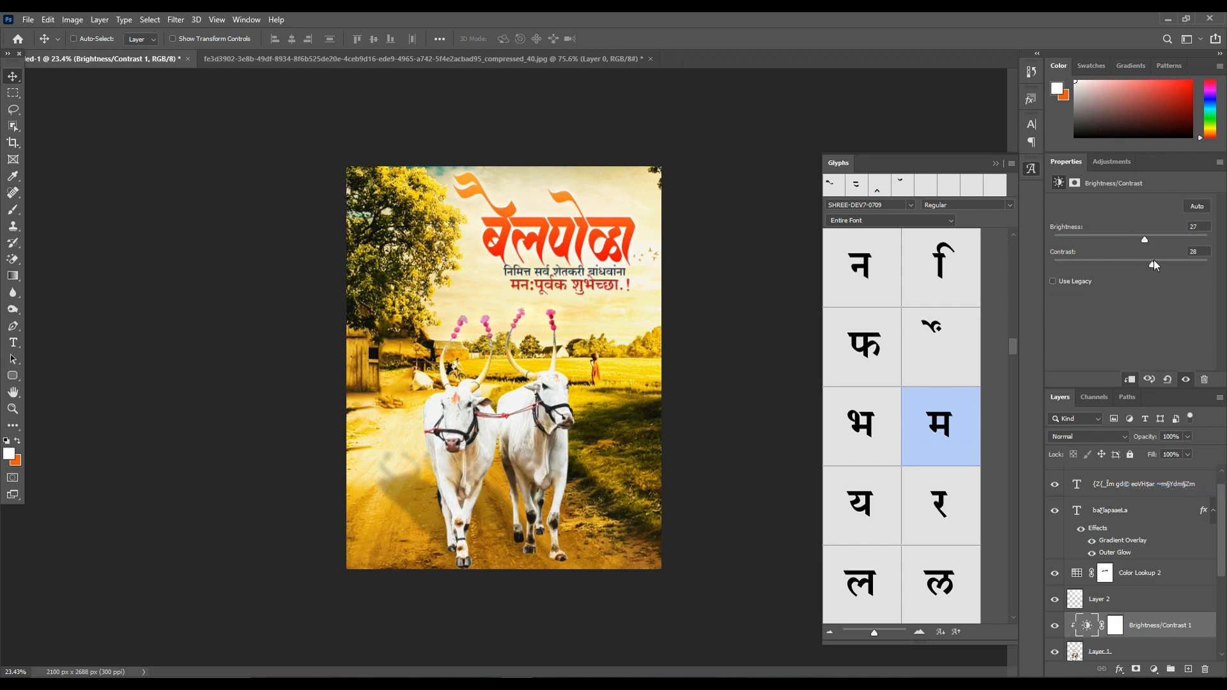
pyautogui.scroll(-2, 754, 382)
pyautogui.scroll(8, 709, 391)
pyautogui.scroll(-8, 708, 396)
pyautogui.scroll(3, 455, 382)
pyautogui.moveTo(454, 382); pyautogui.dragTo(395, 434)
pyautogui.scroll(-2, 395, 434)
pyautogui.scroll(1, 1140, 528)
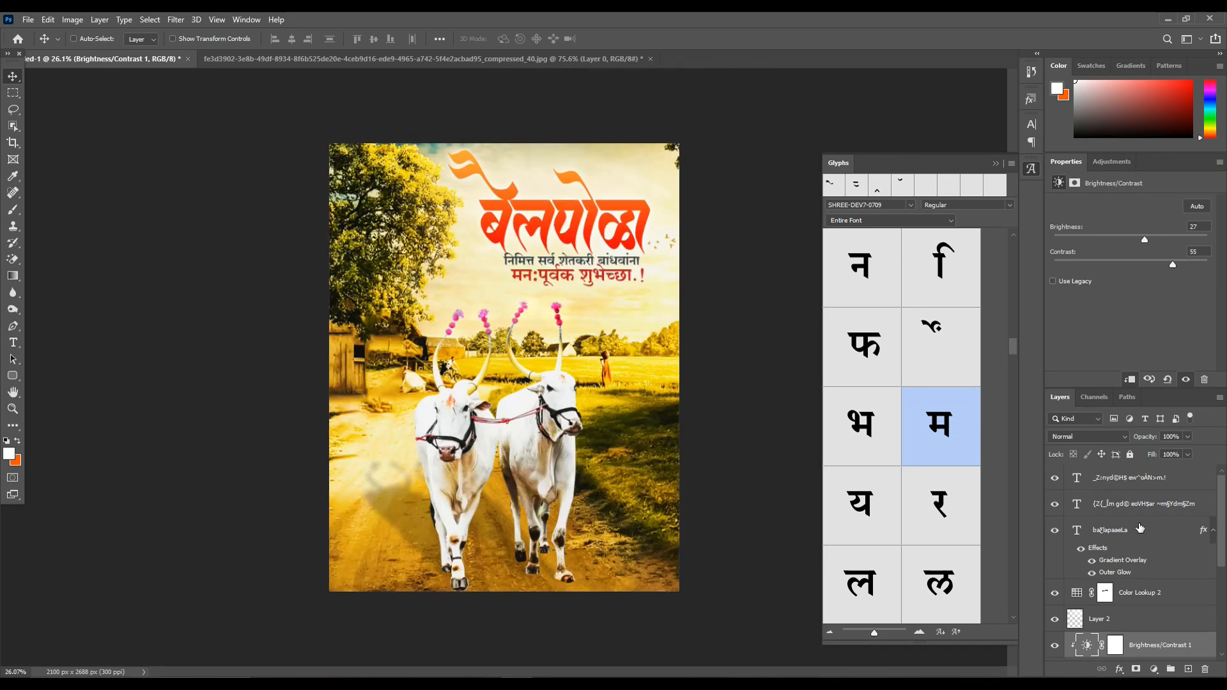
pyautogui.click(1134, 478)
pyautogui.scroll(-1, 425, 356)
pyautogui.scroll(6, 547, 374)
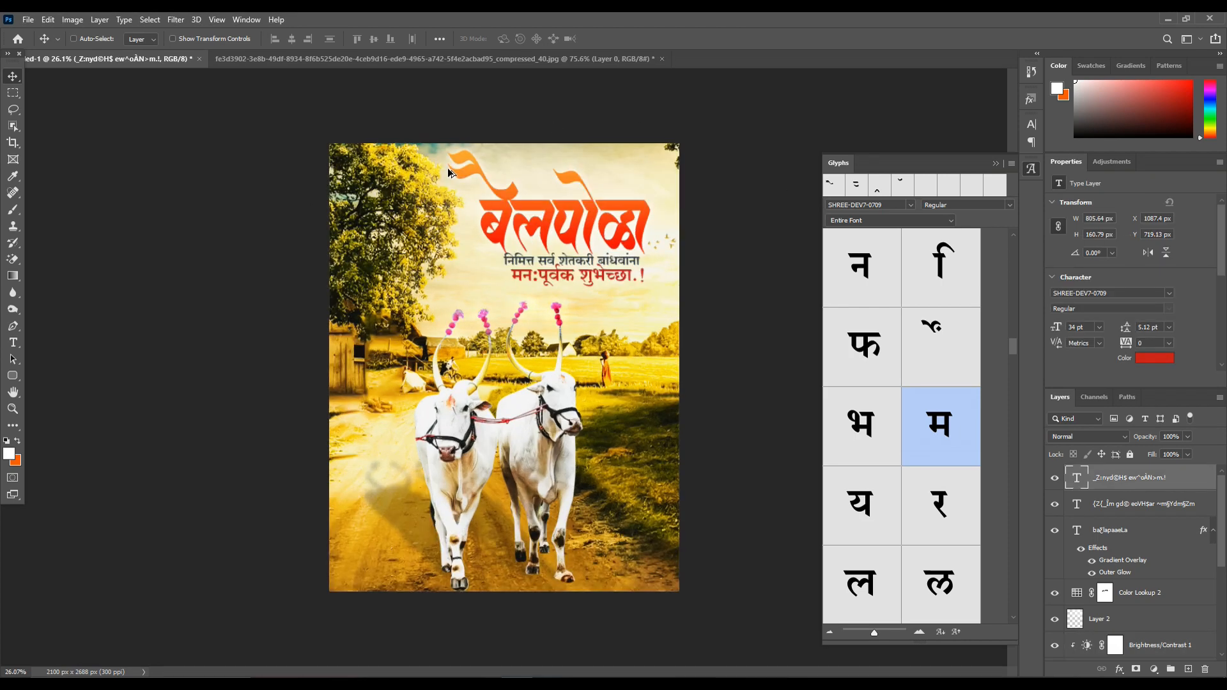
pyautogui.scroll(-6, 546, 374)
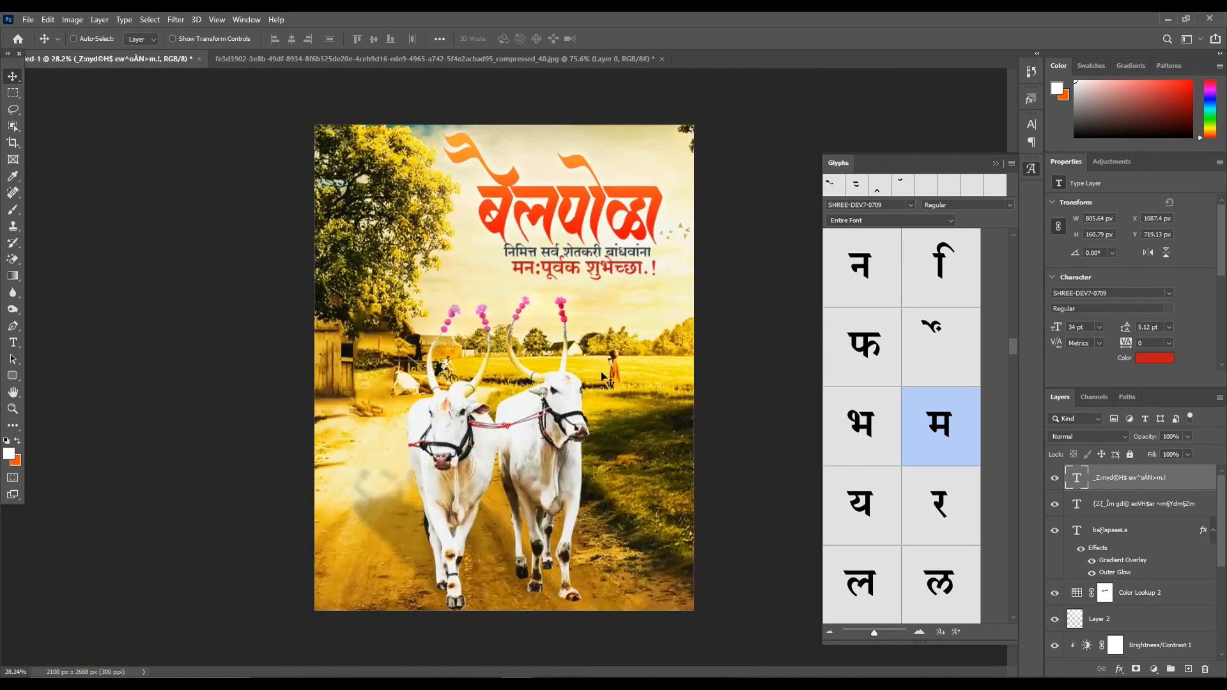
# Switch to the browser and search Google Images for "bird flying images png" in a new tab.
pyautogui.hotkey('alt', 'Tab')
pyautogui.click(836, 20)
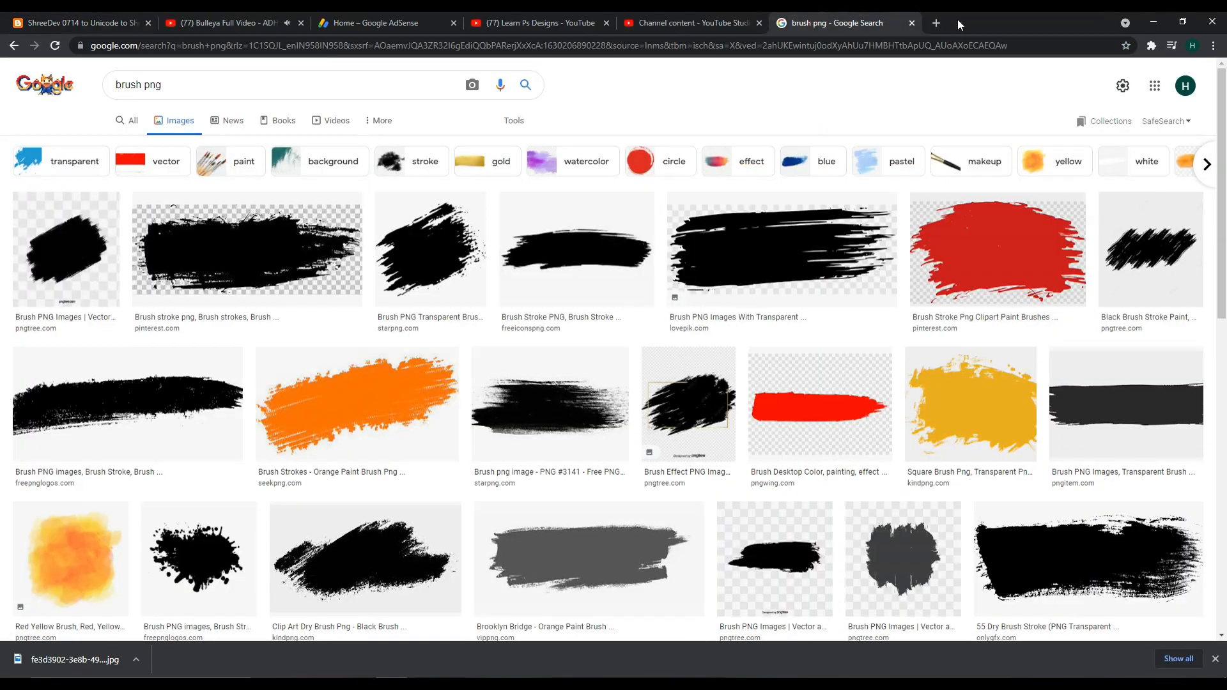
pyautogui.click(937, 24)
pyautogui.write('bird')
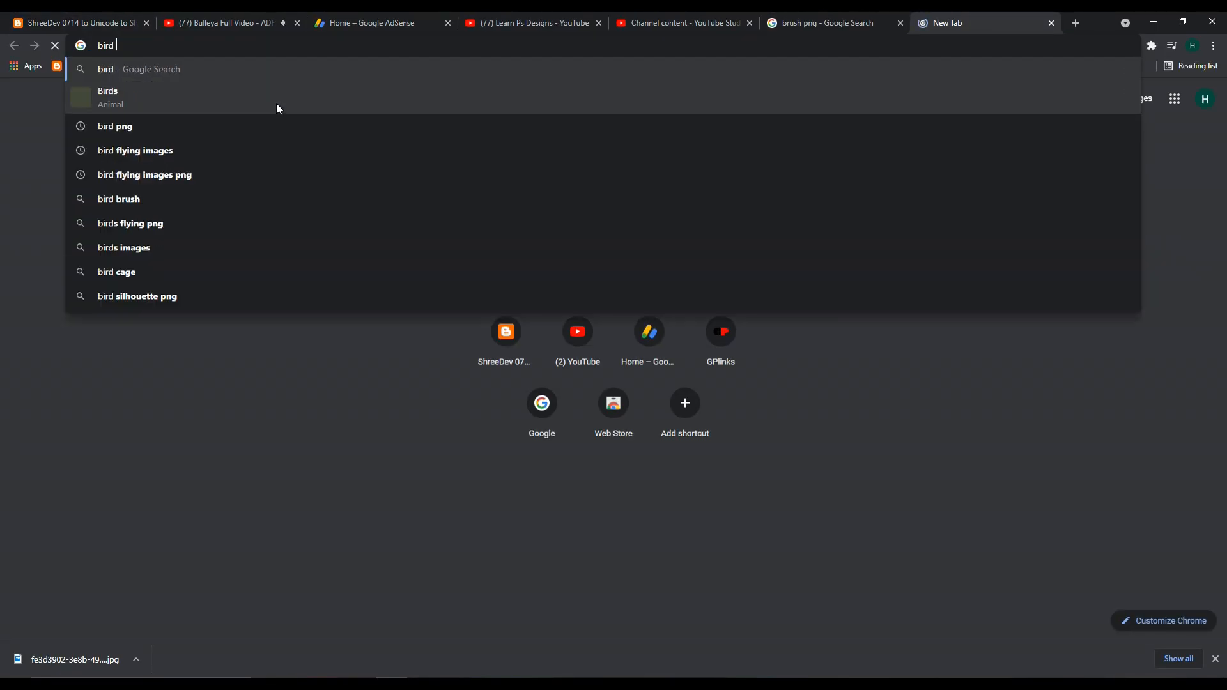
pyautogui.click(222, 142)
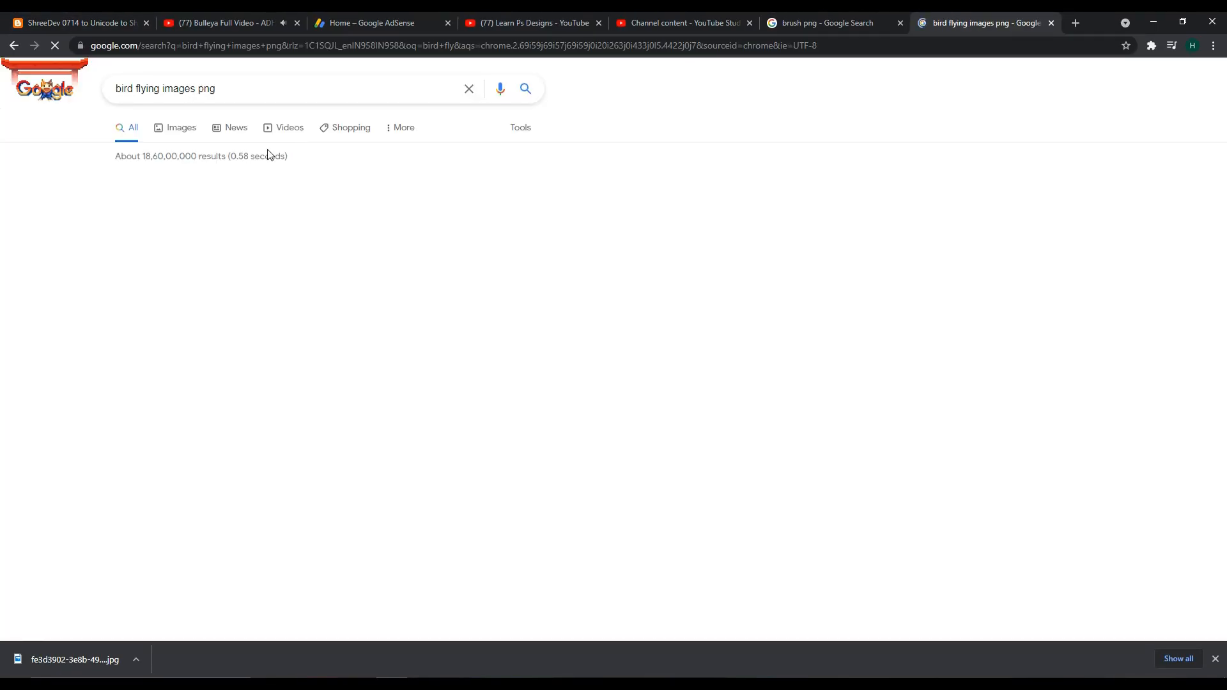
pyautogui.click(184, 129)
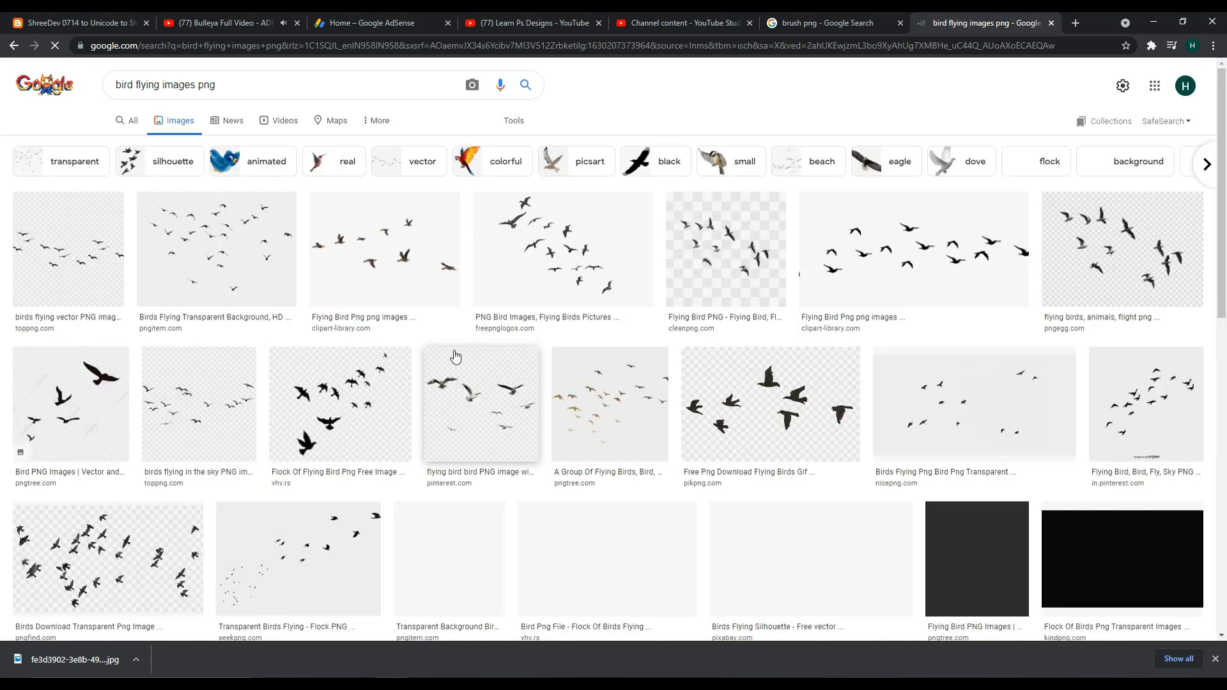
# Get the black flying bird flock image from the Clipart Library result and place it into the Photoshop poster.
pyautogui.click(906, 250)
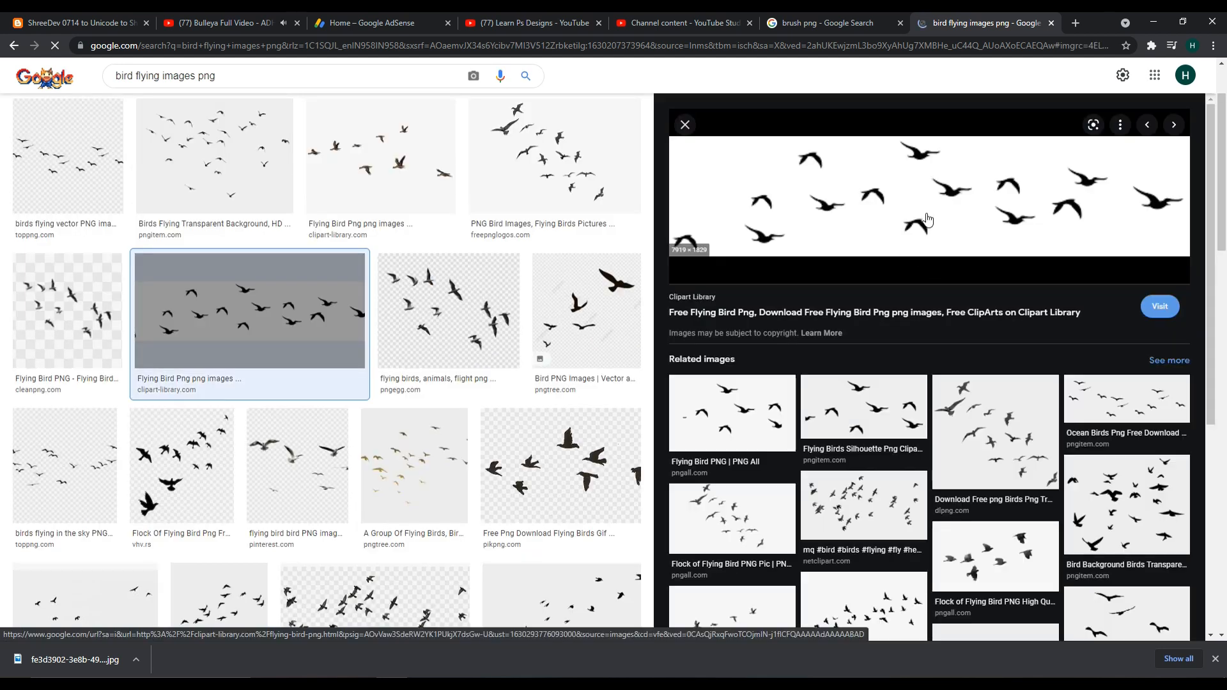
pyautogui.rightClick(927, 218)
pyautogui.click(998, 360)
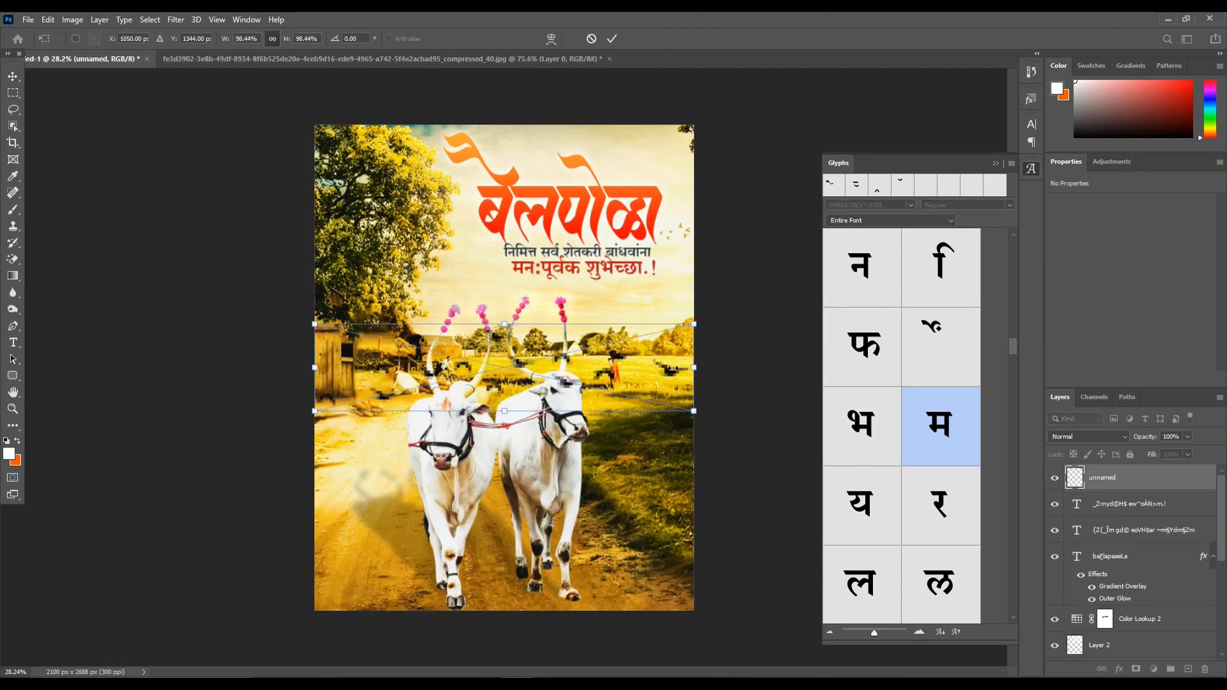
# Scale the bird flock to about 541 × 206 px, place it in the sky beside the title and stack it beneath the oxen layers.
pyautogui.moveTo(672, 368); pyautogui.dragTo(612, 369)
pyautogui.moveTo(612, 324); pyautogui.dragTo(645, 169)
pyautogui.press('Return')
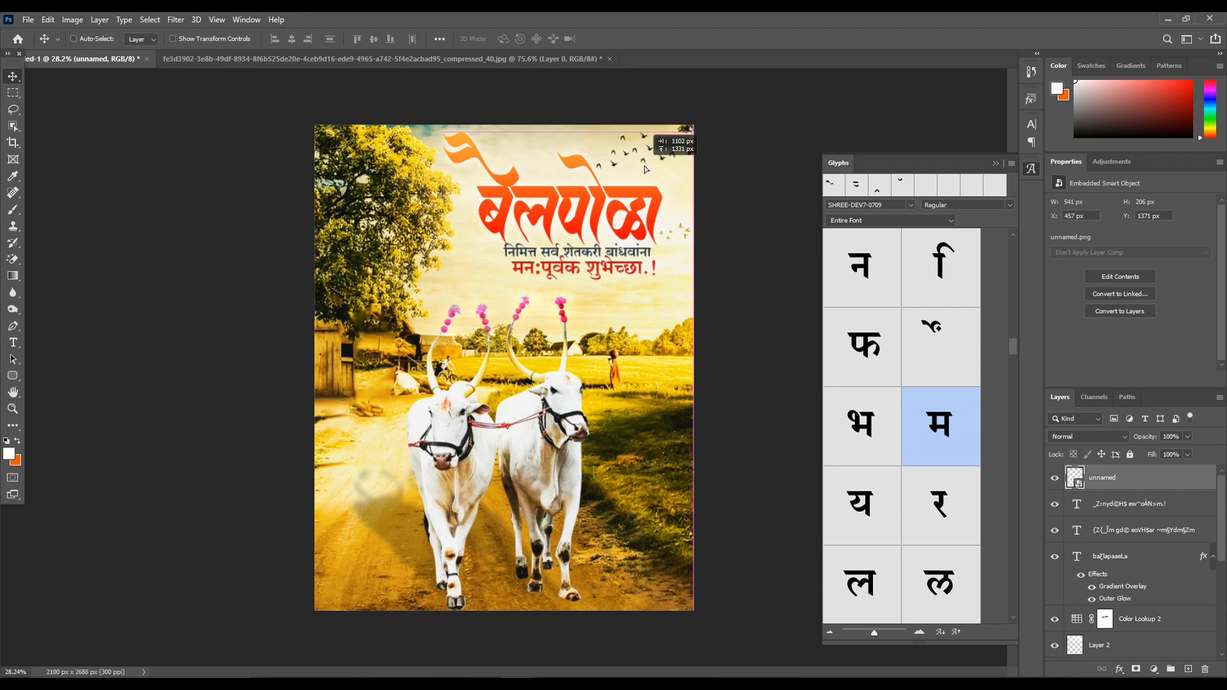
pyautogui.moveTo(709, 192); pyautogui.dragTo(565, 208)
pyautogui.moveTo(1125, 479); pyautogui.dragTo(1129, 612)
pyautogui.moveTo(752, 241); pyautogui.dragTo(760, 244)
# Duplicate the bird flock into the sky just above the left ox's horns and lower the copy's opacity to 13%.
pyautogui.moveTo(651, 213); pyautogui.dragTo(434, 340)
pyautogui.moveTo(1141, 437); pyautogui.dragTo(1100, 452)
pyautogui.moveTo(691, 422); pyautogui.dragTo(717, 422)
pyautogui.moveTo(1137, 441); pyautogui.dragTo(1109, 445)
pyautogui.moveTo(575, 402); pyautogui.dragTo(568, 408)
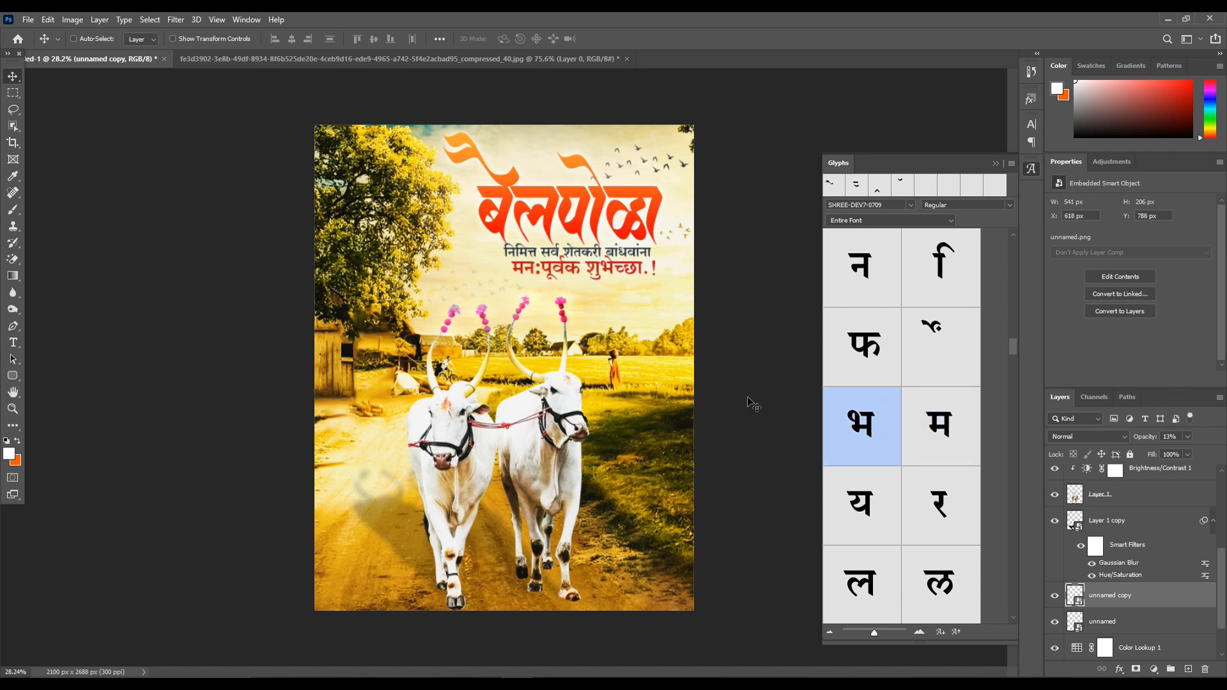
pyautogui.scroll(-4, 609, 377)
pyautogui.scroll(5, 551, 352)
pyautogui.scroll(-5, 583, 377)
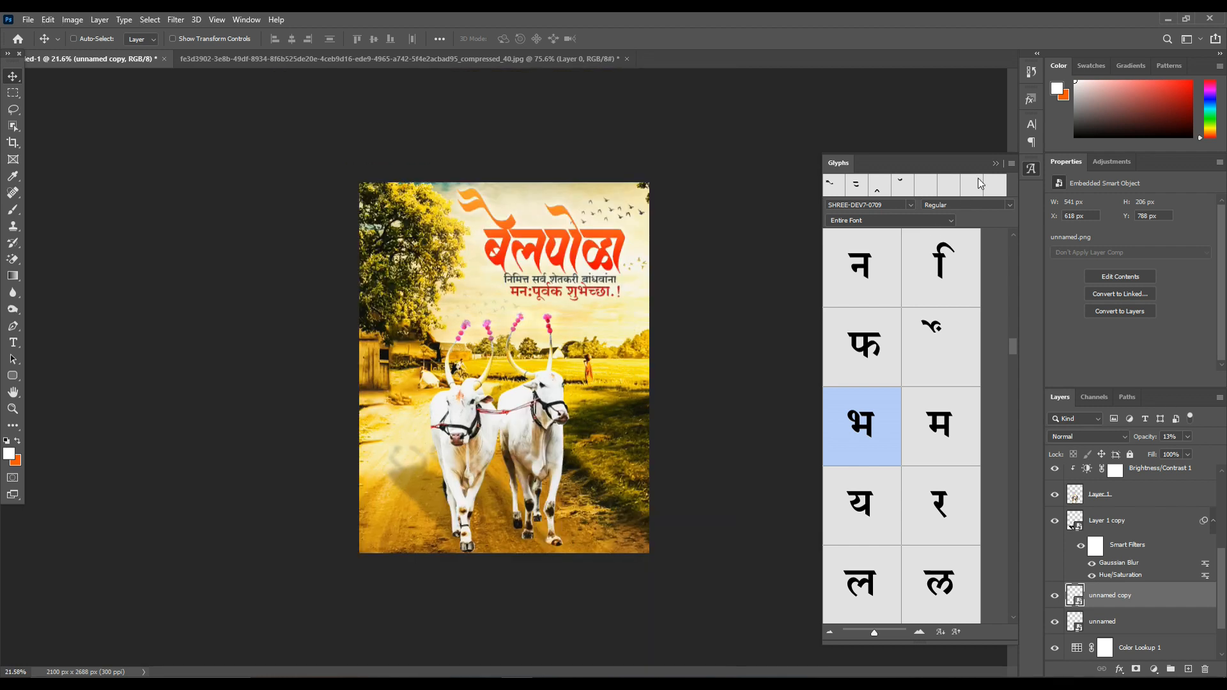